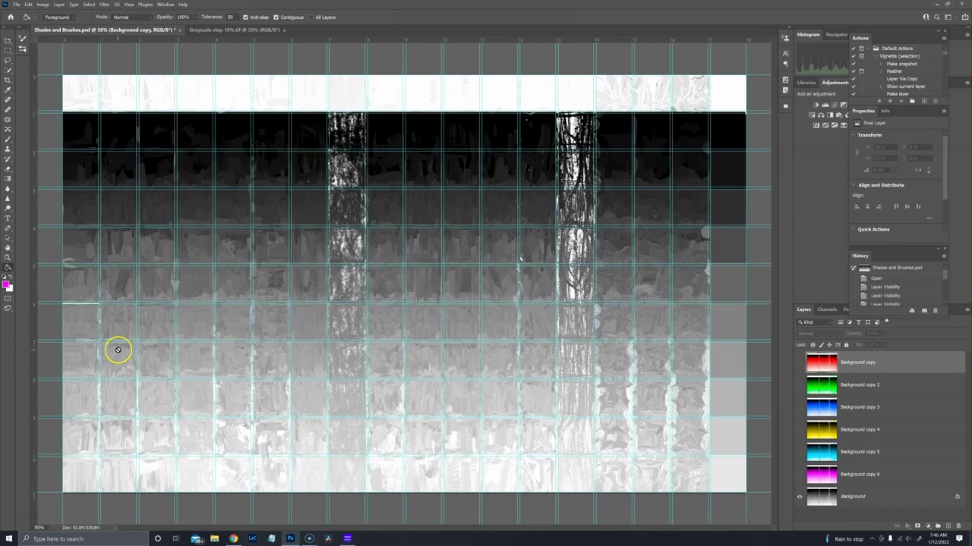
Zoom in to about 190% on the grayscale brush-stroke tiles
scroll(111, 352, "up", 6)
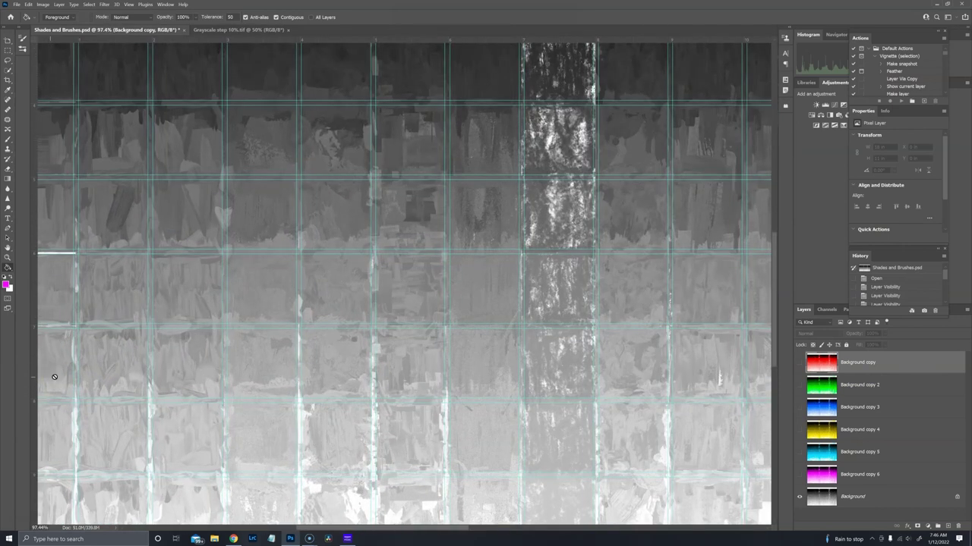
scroll(54, 379, "up", 2)
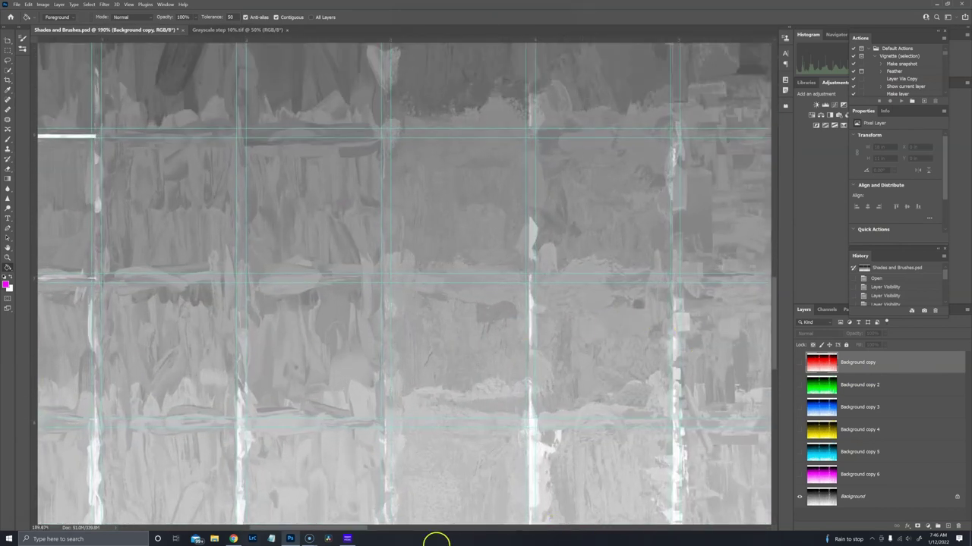
mouse_move(326, 527)
left_mouse_down()
mouse_move(294, 527)
mouse_move(308, 531)
left_mouse_up()
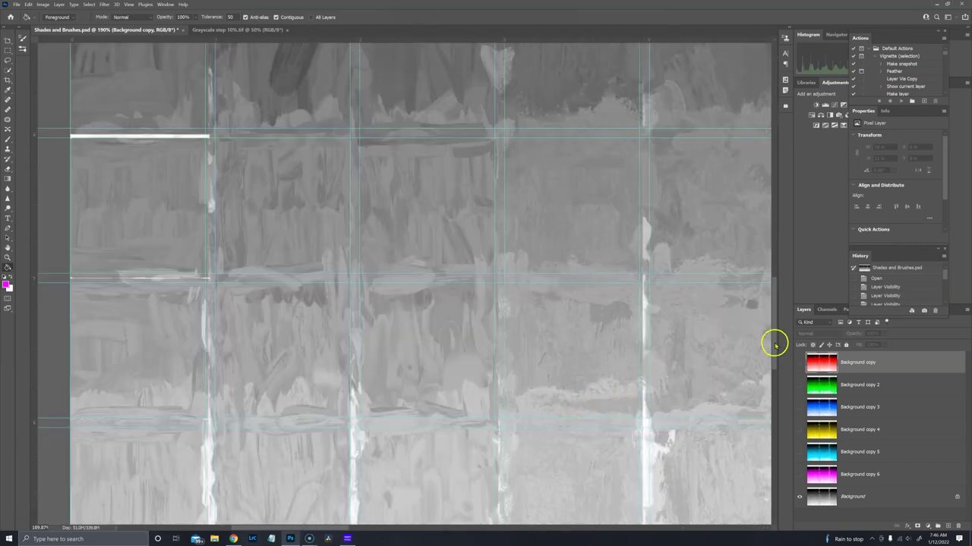
left_click_drag(774, 341, 774, 374)
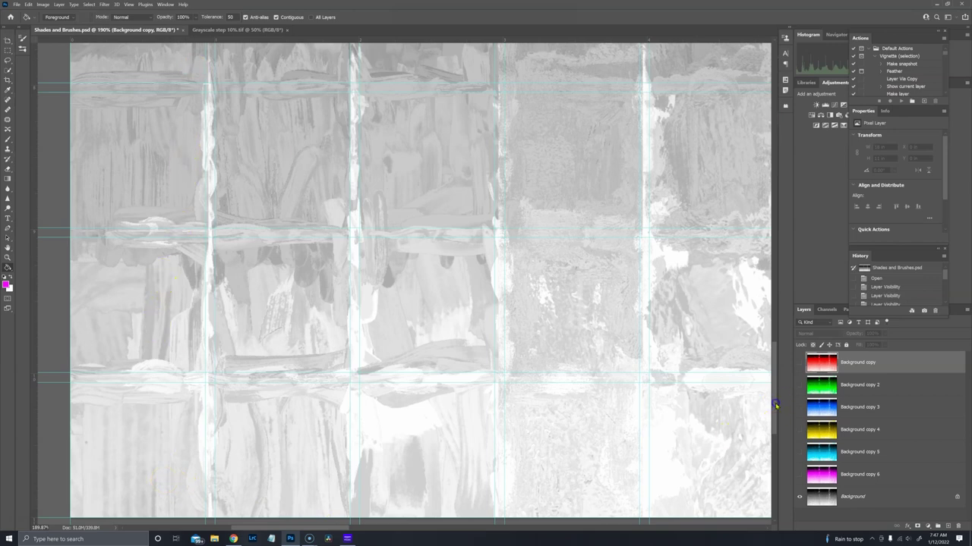
left_click_drag(775, 406, 770, 414)
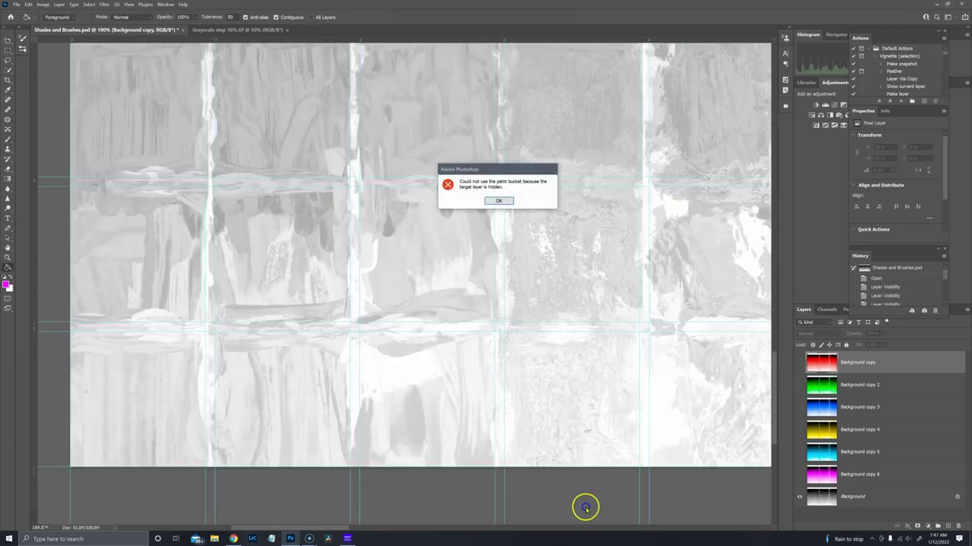
Dismiss the paint bucket warning and pan with the Hand tool to the image's left edge
key("Return")
key("h")
left_click_drag(213, 419, 256, 453)
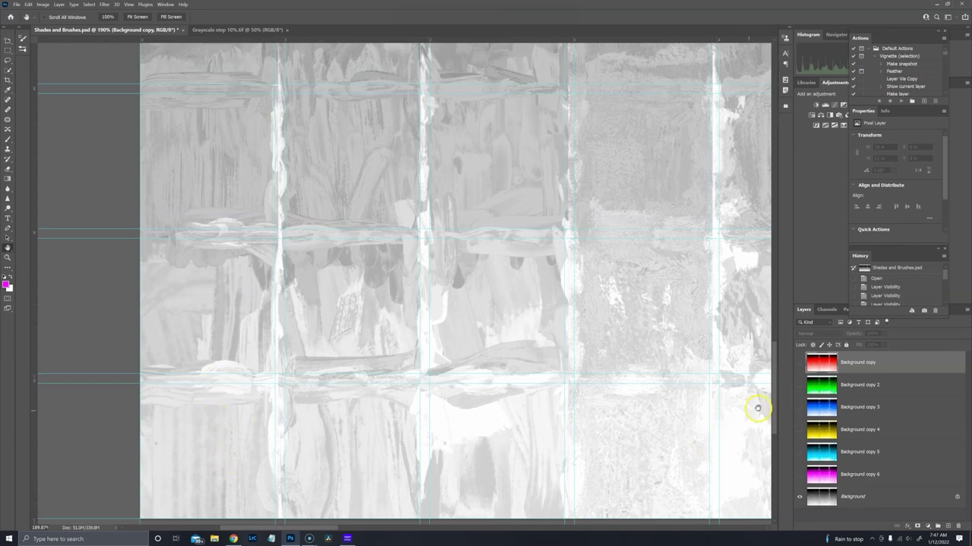
left_click_drag(777, 403, 786, 341)
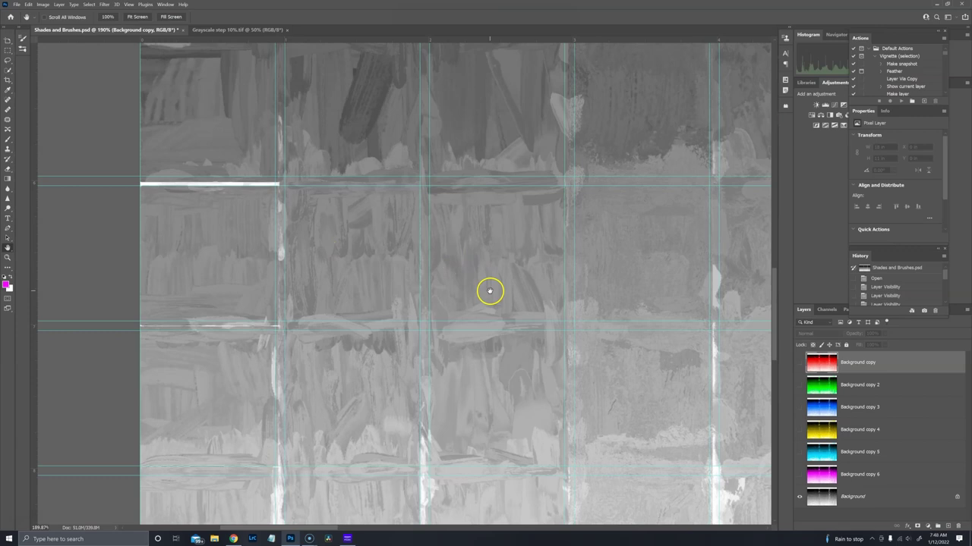
Pan right across the middle row of grayscale brush tiles
left_click_drag(490, 287, 324, 280)
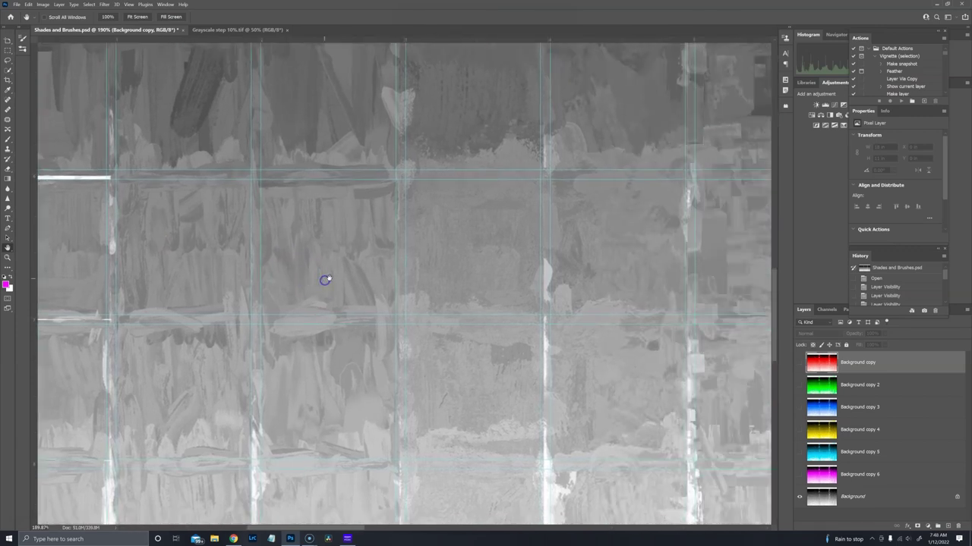
left_click_drag(437, 269, 257, 268)
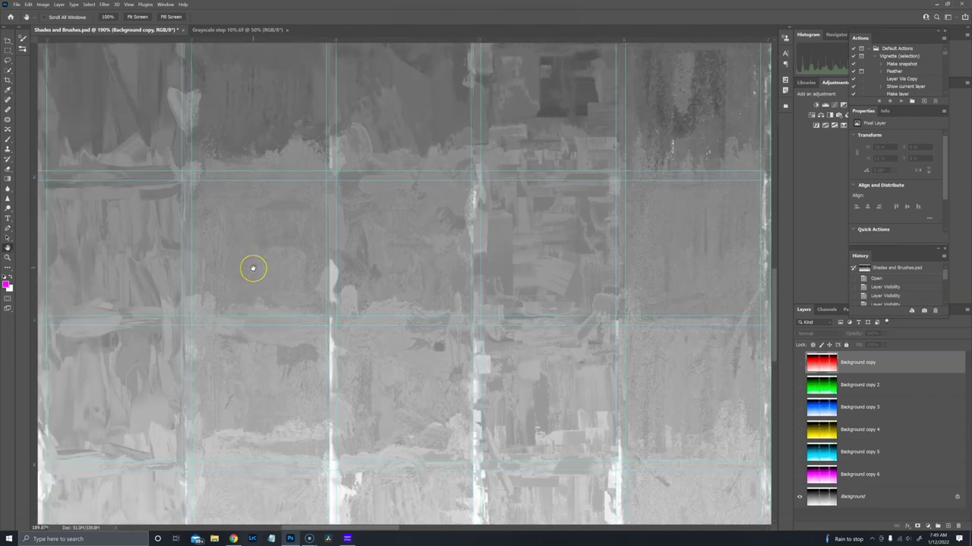
left_click(294, 263)
left_click_drag(294, 263, 347, 273)
left_click(298, 253)
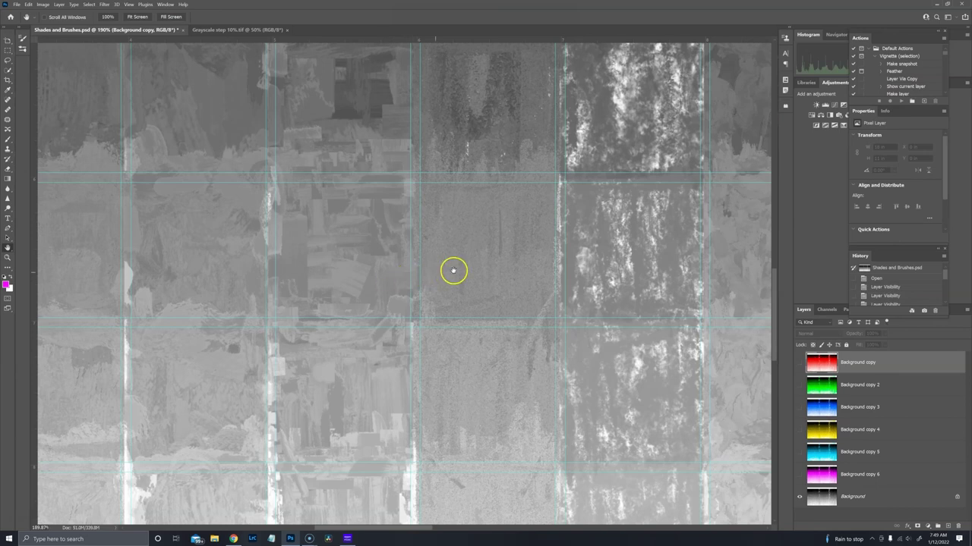
Keep panning right until the round leafy brush tiles fill the view
left_click_drag(454, 268, 213, 256)
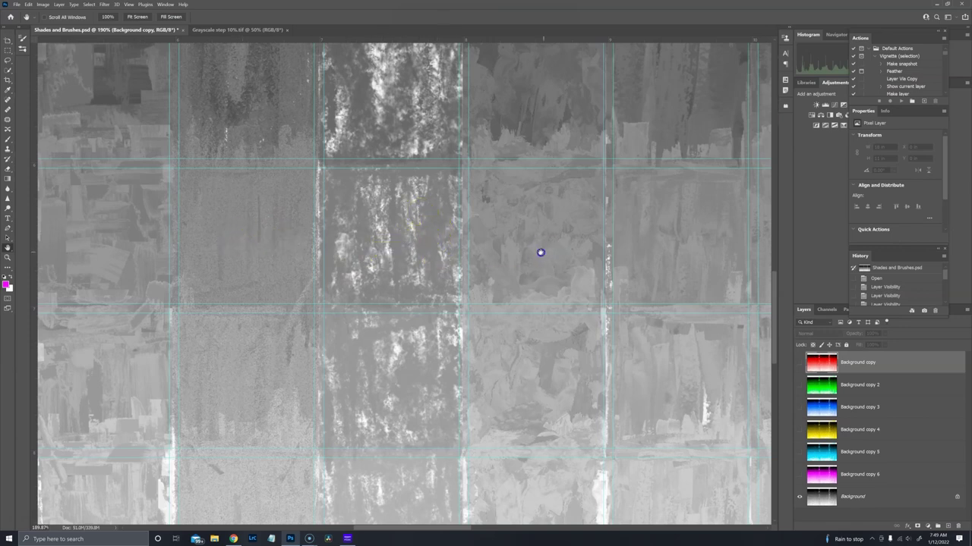
left_click_drag(539, 251, 327, 254)
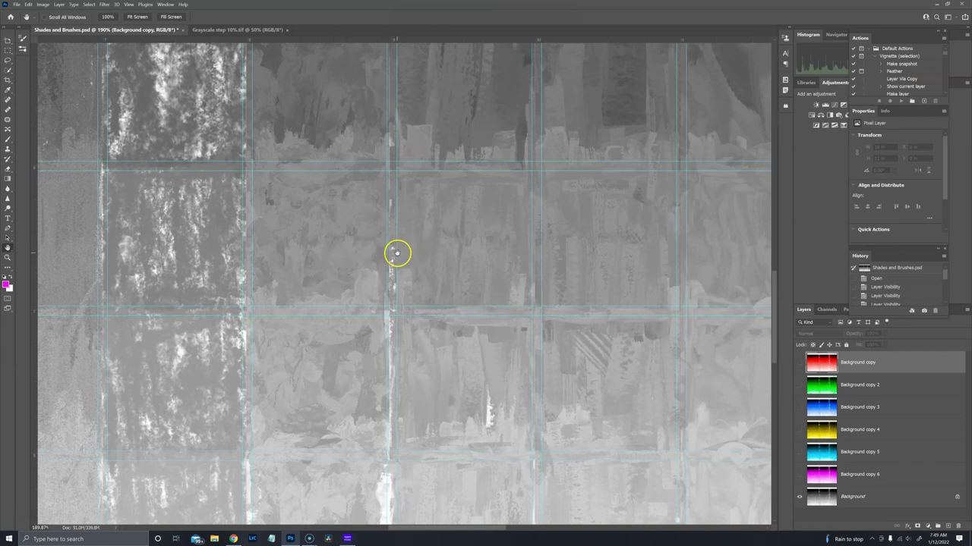
left_click_drag(521, 262, 337, 262)
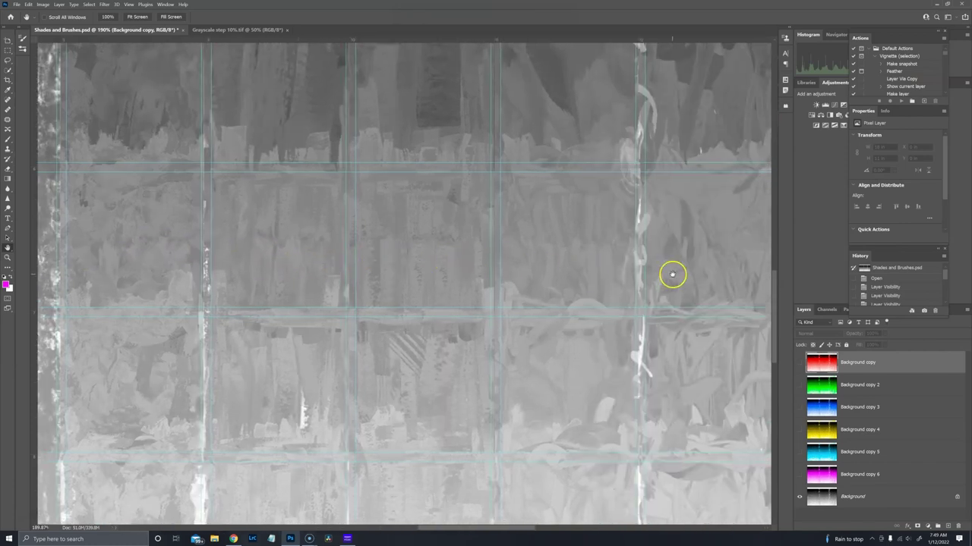
left_click_drag(694, 278, 508, 275)
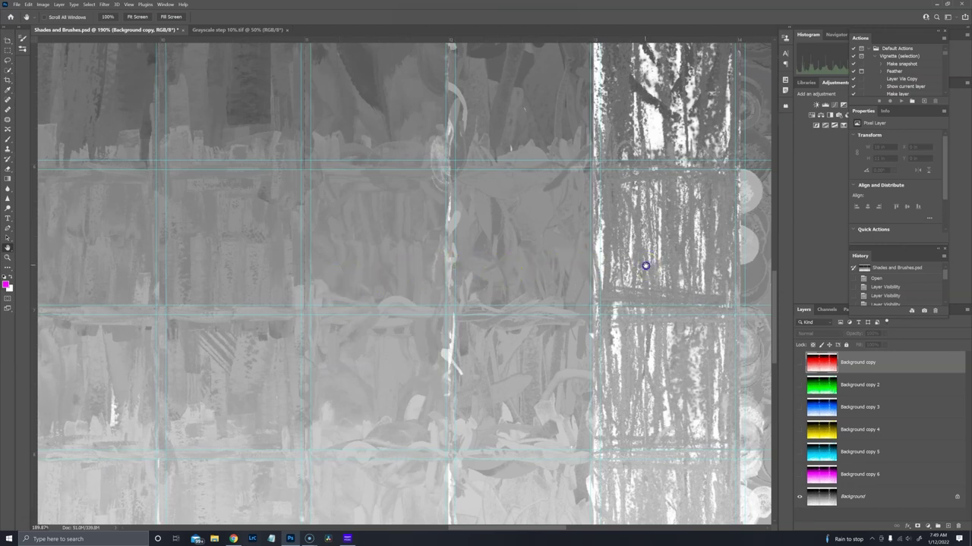
left_click_drag(645, 265, 440, 260)
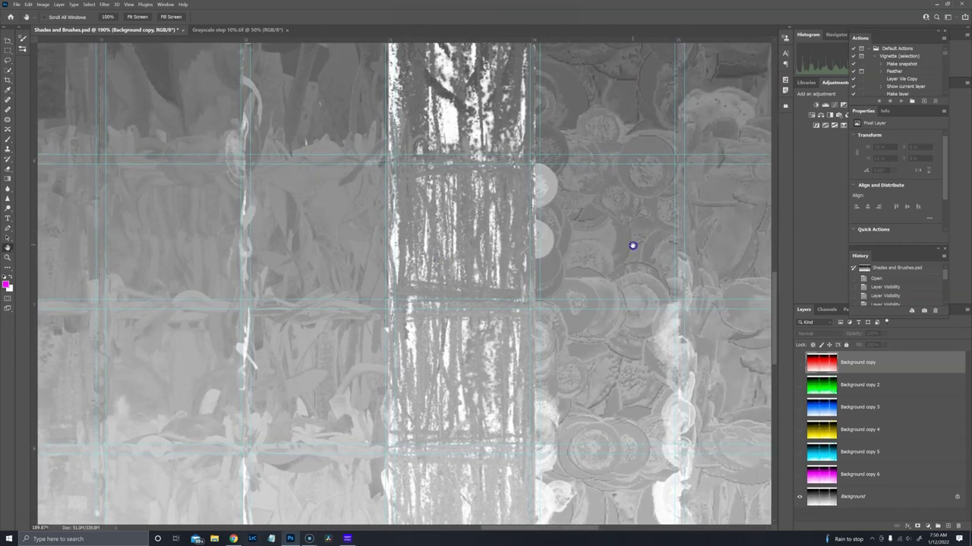
left_click_drag(630, 246, 451, 247)
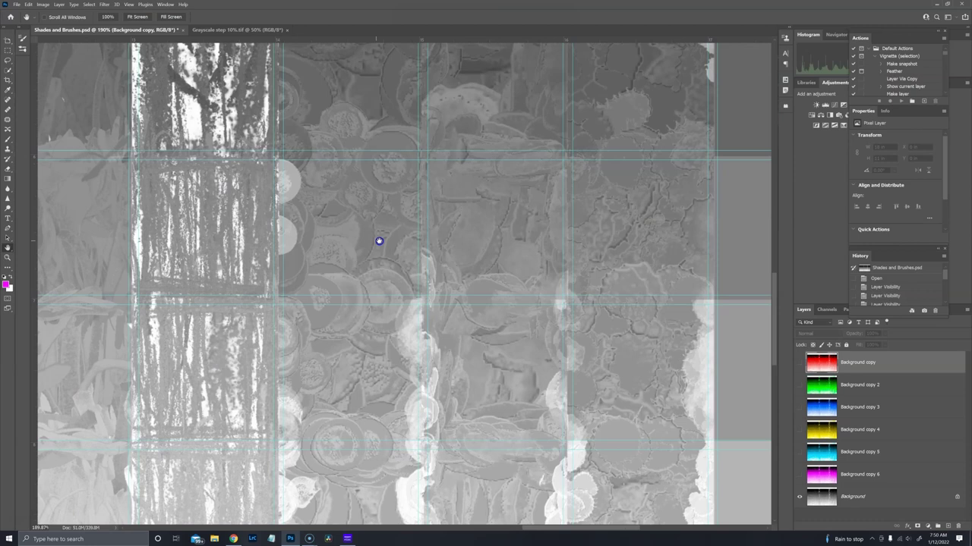
left_click_drag(380, 240, 408, 247)
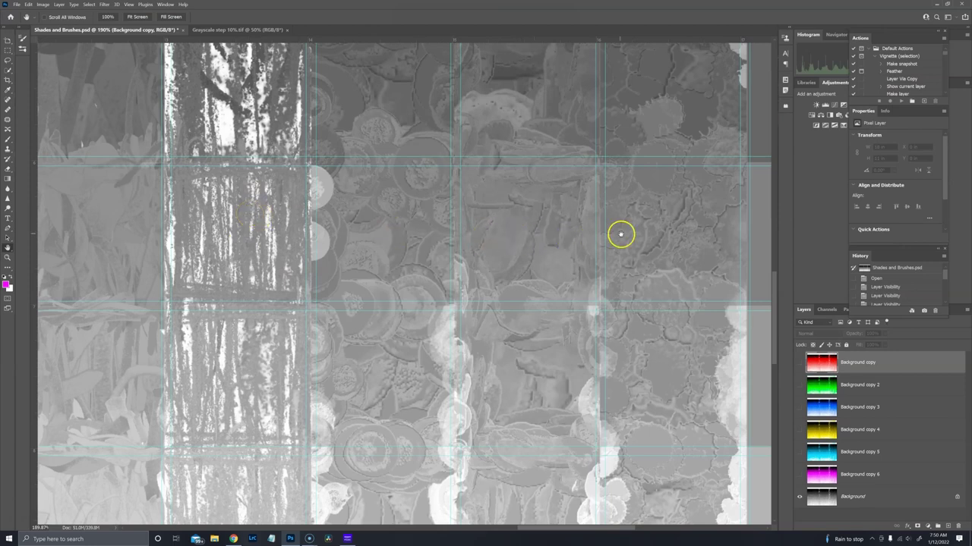
Pan to the right edge and lower tiles, then back to the white top band and black row
left_click_drag(636, 235, 195, 244)
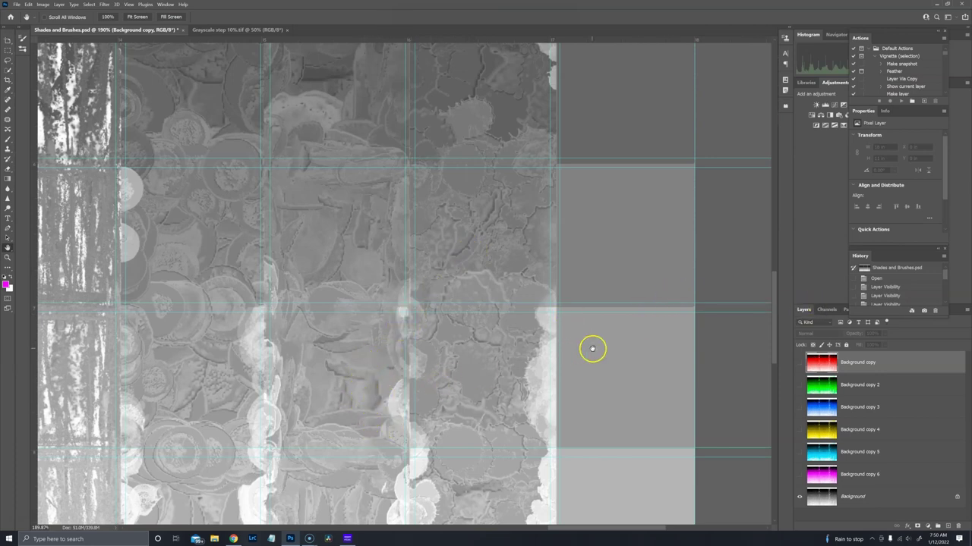
left_click_drag(776, 346, 769, 373)
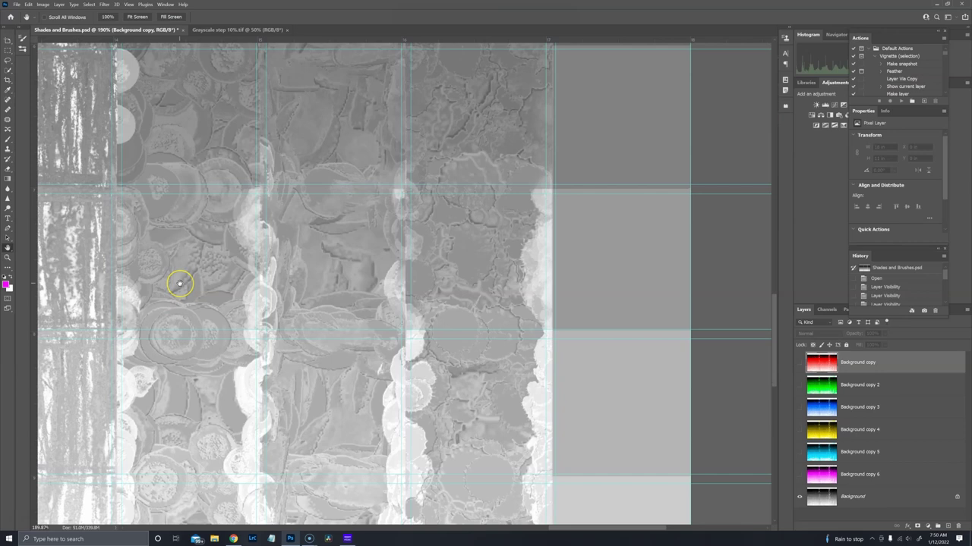
left_click(183, 331)
left_click_drag(778, 351, 774, 211)
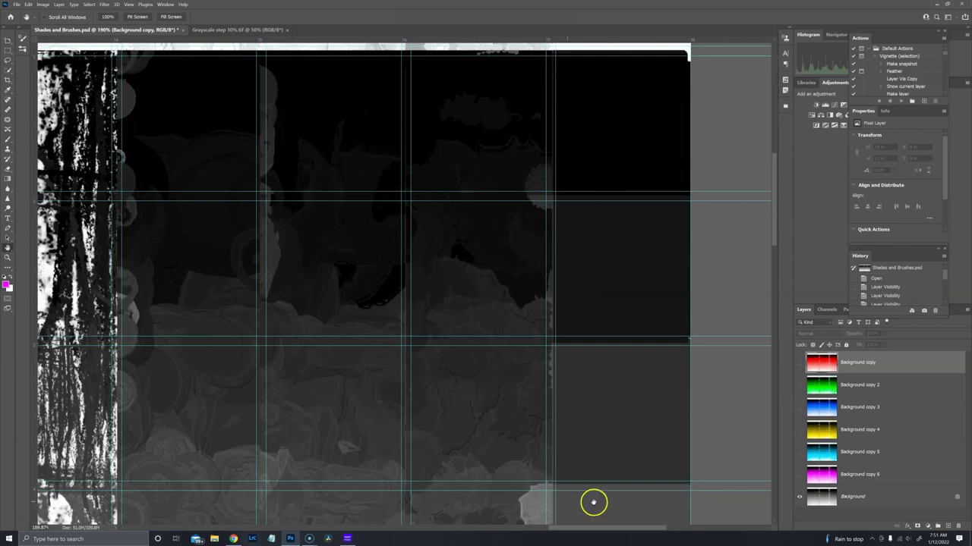
left_click_drag(584, 529, 558, 529)
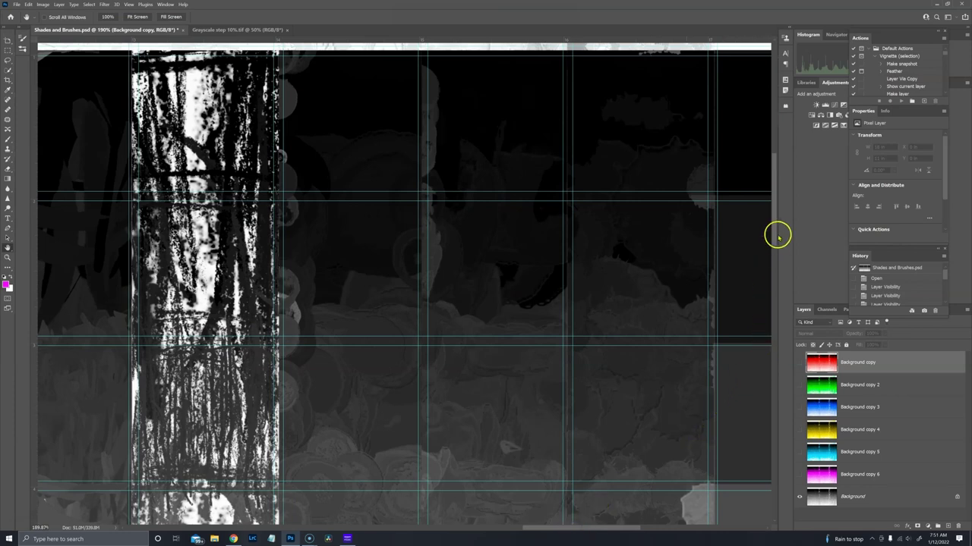
left_click_drag(775, 236, 773, 199)
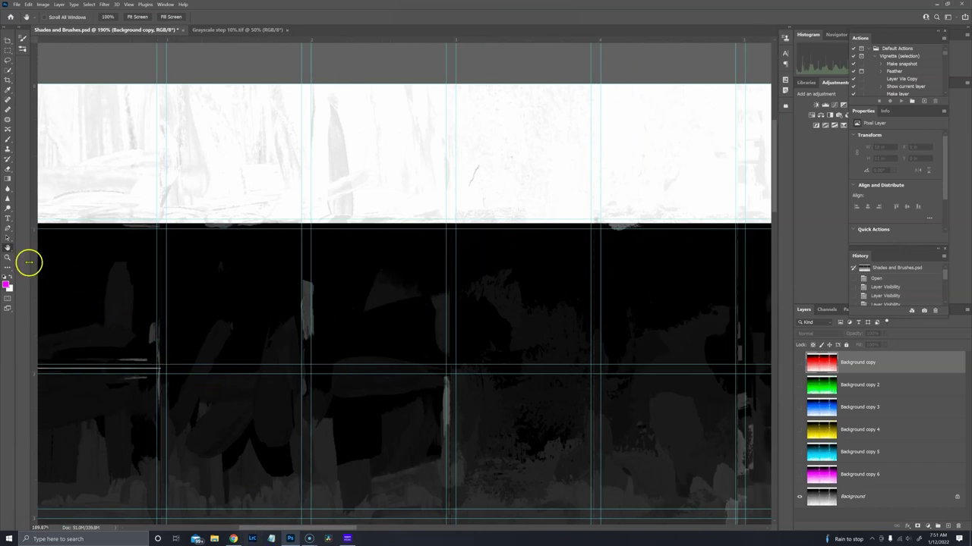
Zoom out to about 53% so the entire grayscale tile grid fits the window
scroll(243, 254, "down", 6)
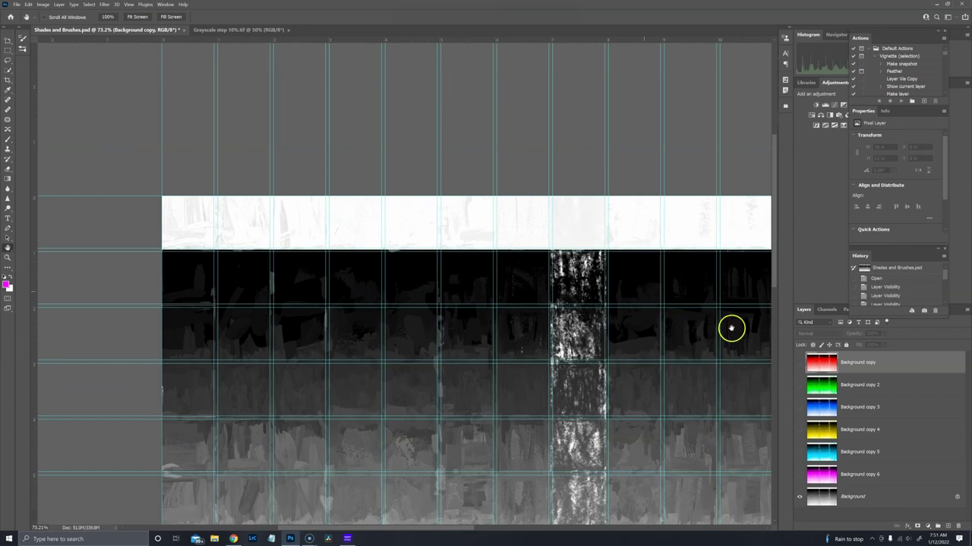
scroll(758, 357, "down", 2)
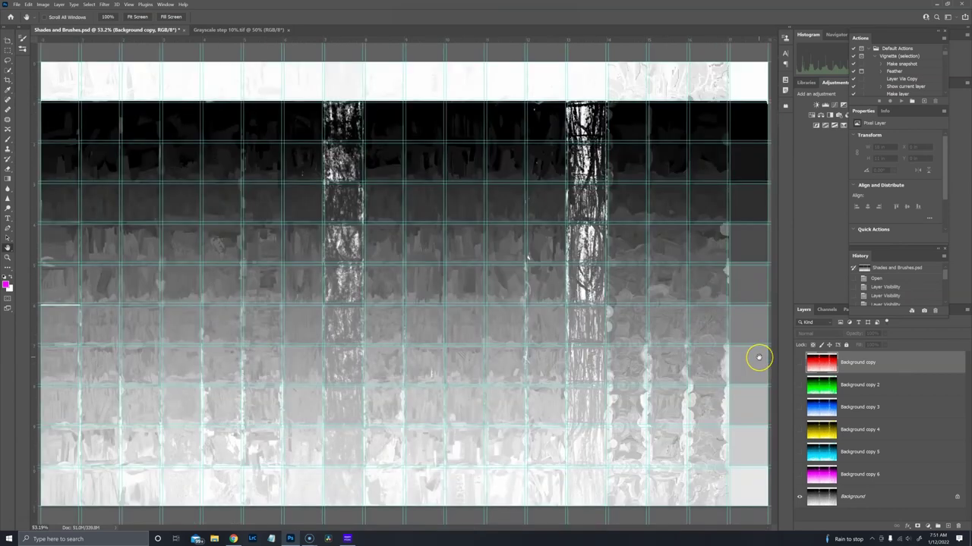
left_click(821, 489)
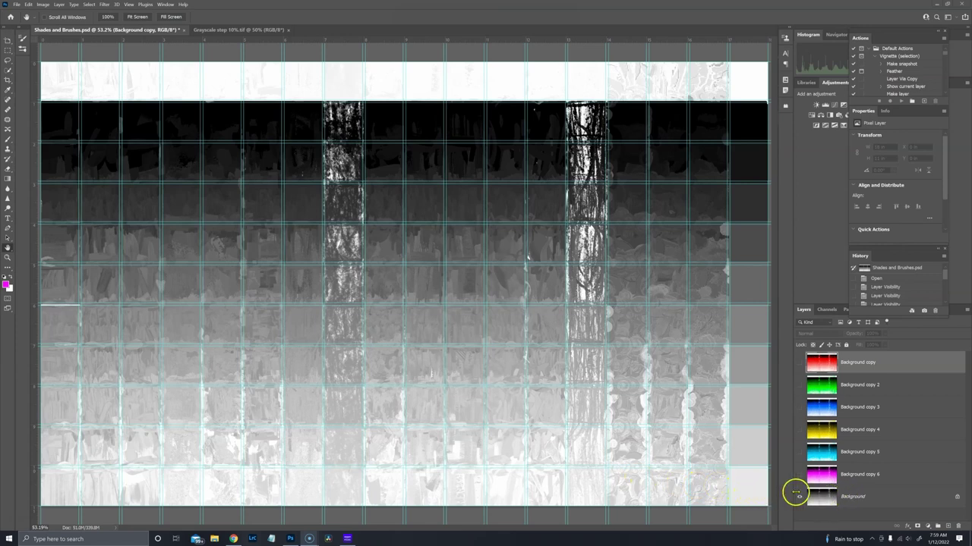
Duplicate the Background, add an orange Color Fill 1 layer, and set its blend mode to Color
left_click(919, 499)
key("ctrl+j")
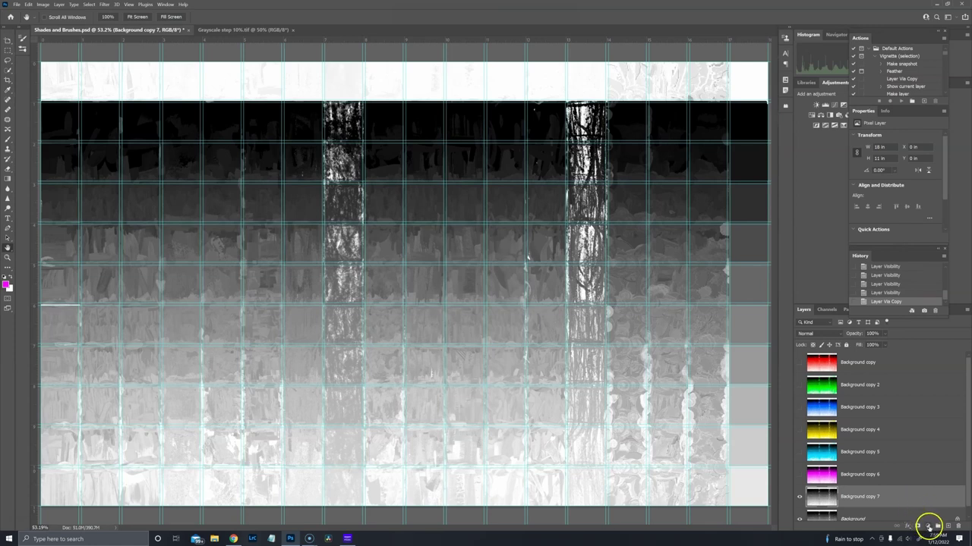
left_click(926, 526)
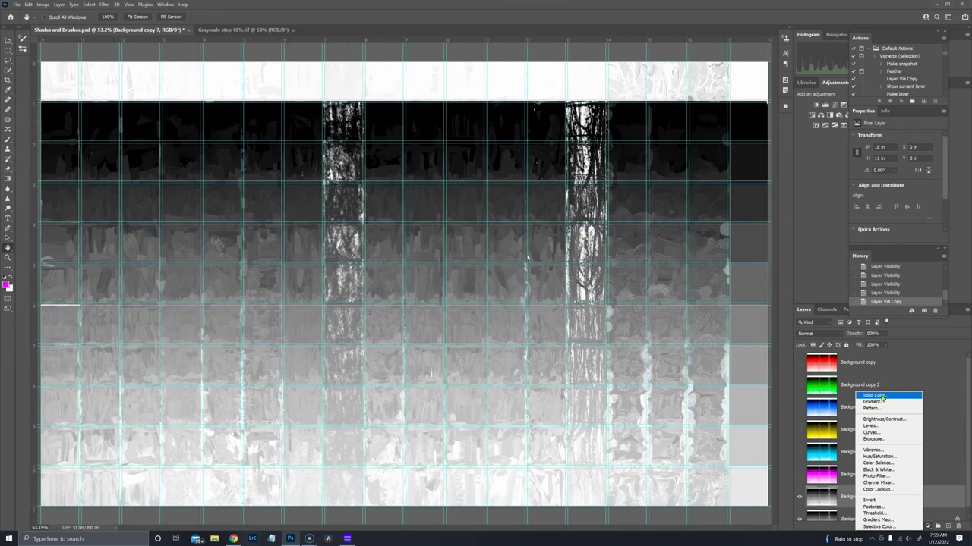
left_click(880, 396)
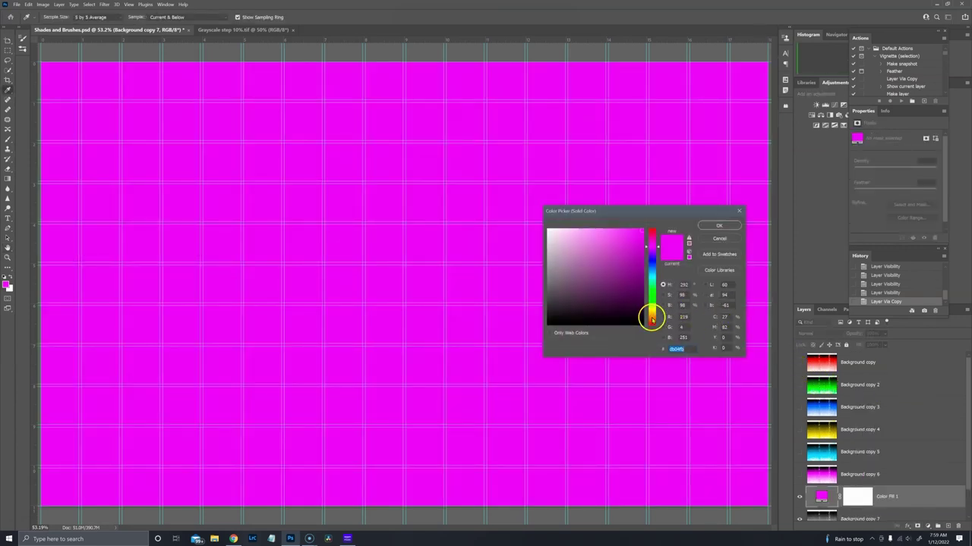
left_click(650, 318)
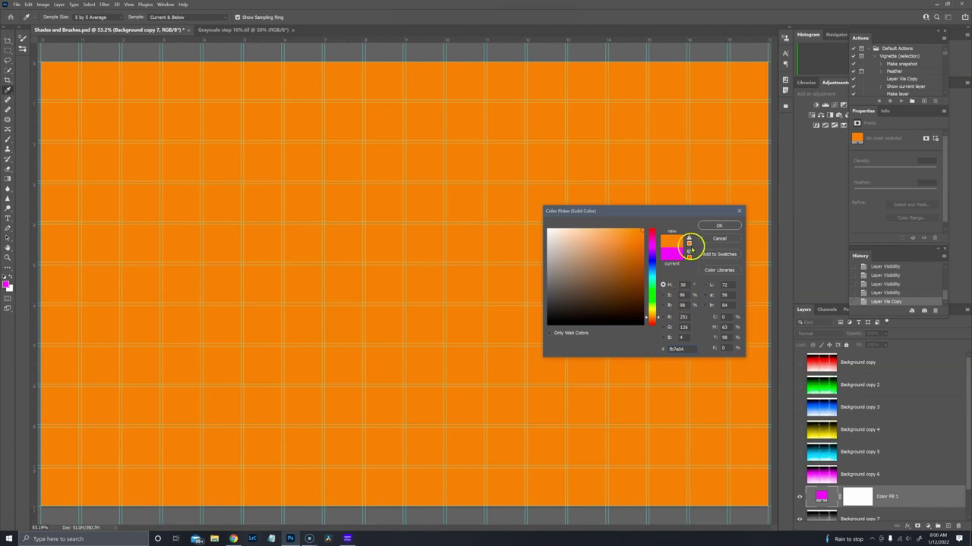
left_click(711, 226)
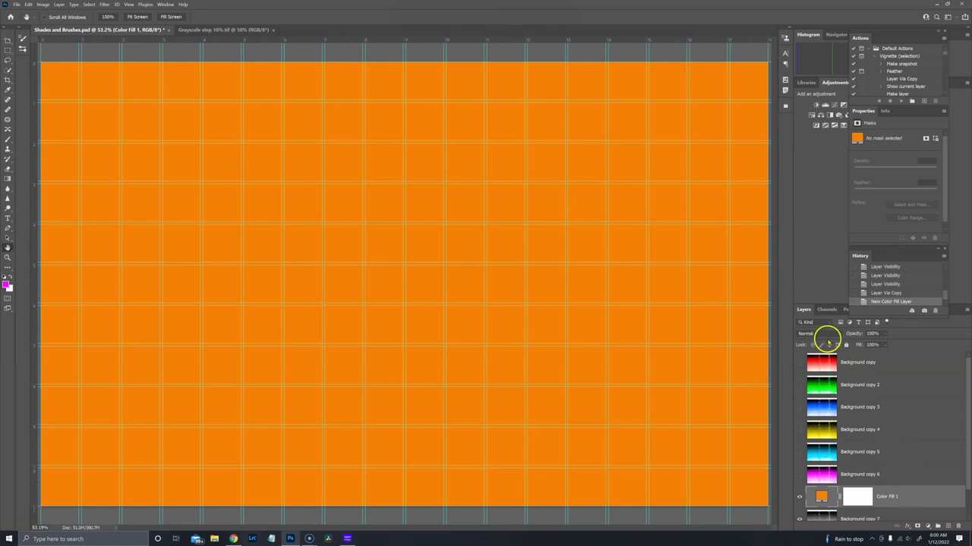
left_click(829, 334)
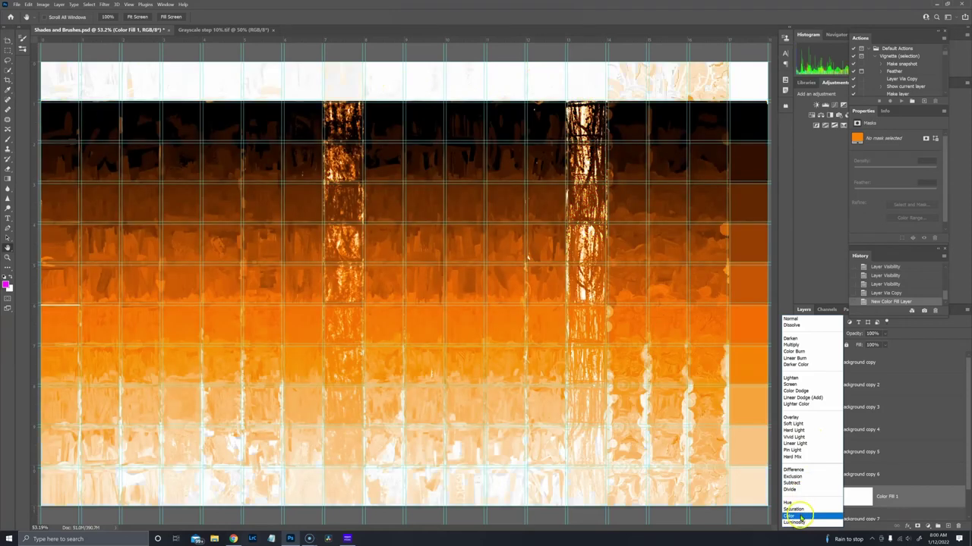
left_click(799, 516)
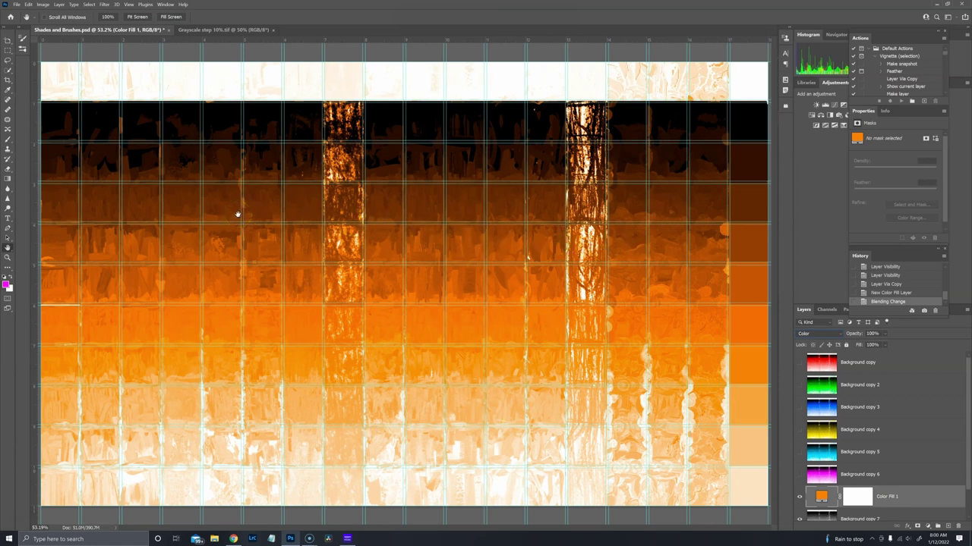
Show the magenta Background copy 6 layer and zoom to 400% on the black band's strokes
left_click_drag(262, 231, 800, 470)
left_click(799, 475)
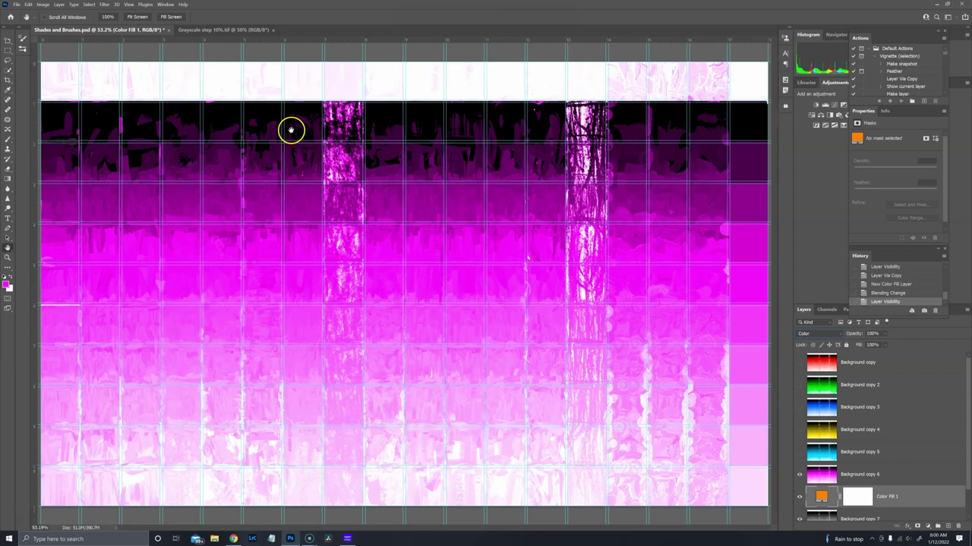
left_click(8, 256)
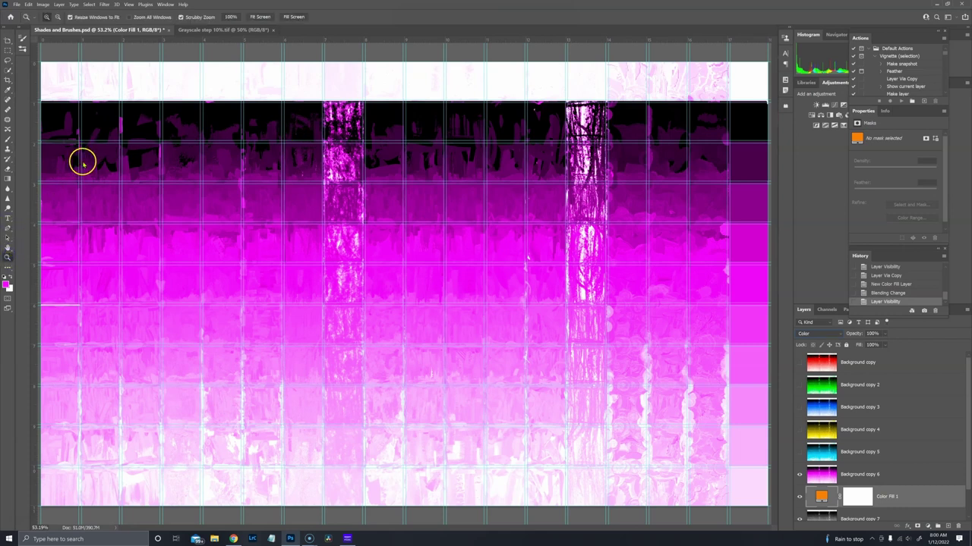
left_click_drag(146, 133, 215, 160)
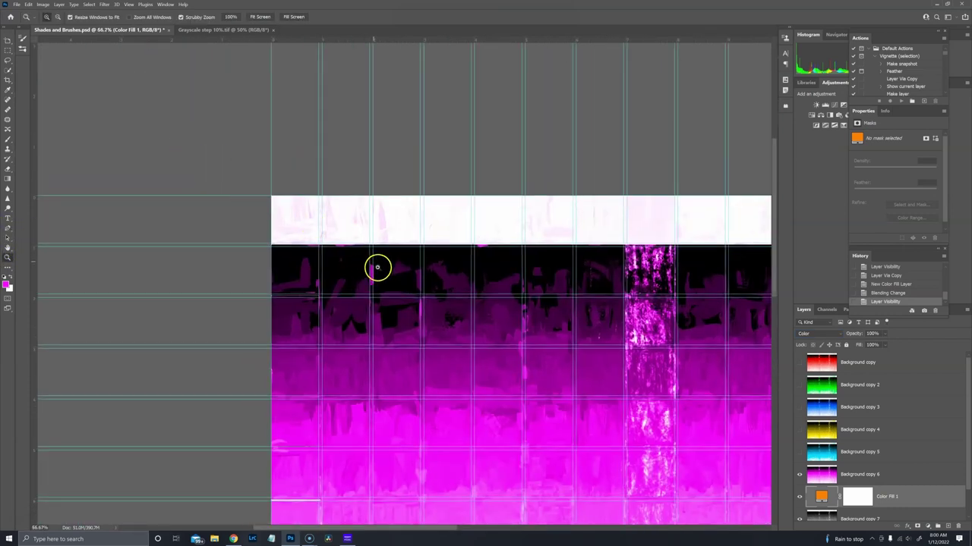
left_click(463, 282)
left_click(461, 282)
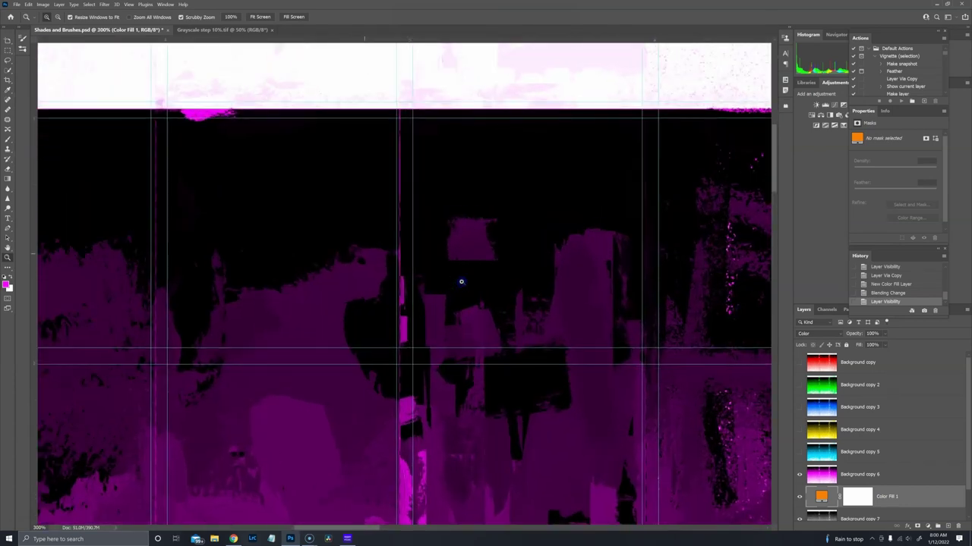
left_click(461, 282)
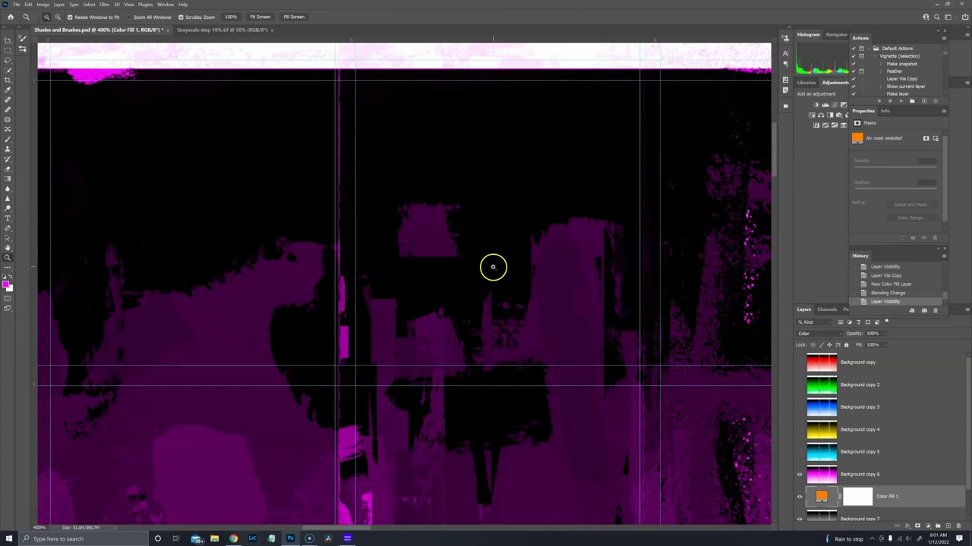
scroll(480, 293, "down", 3)
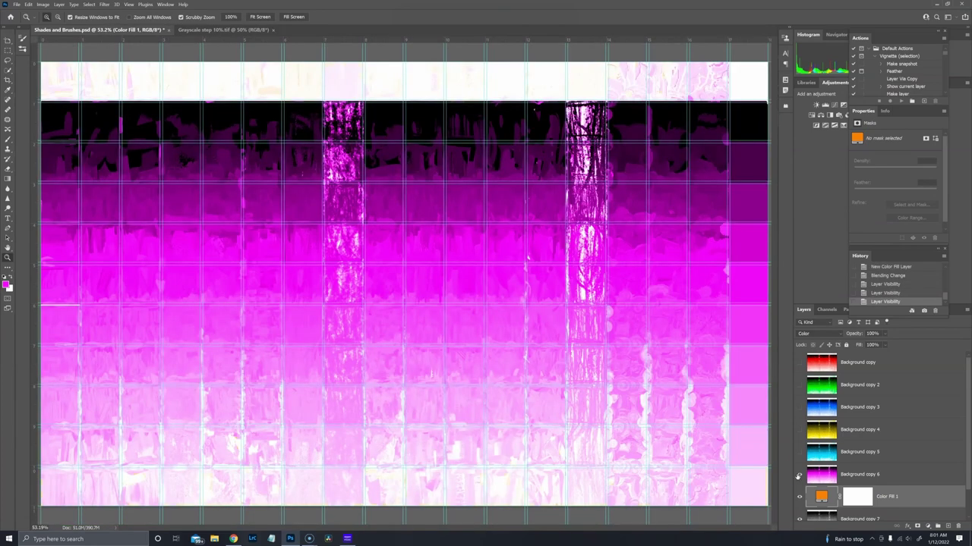
Reveal the cyan, yellow, blue, green and red Background copy layers in turn
left_click(798, 453)
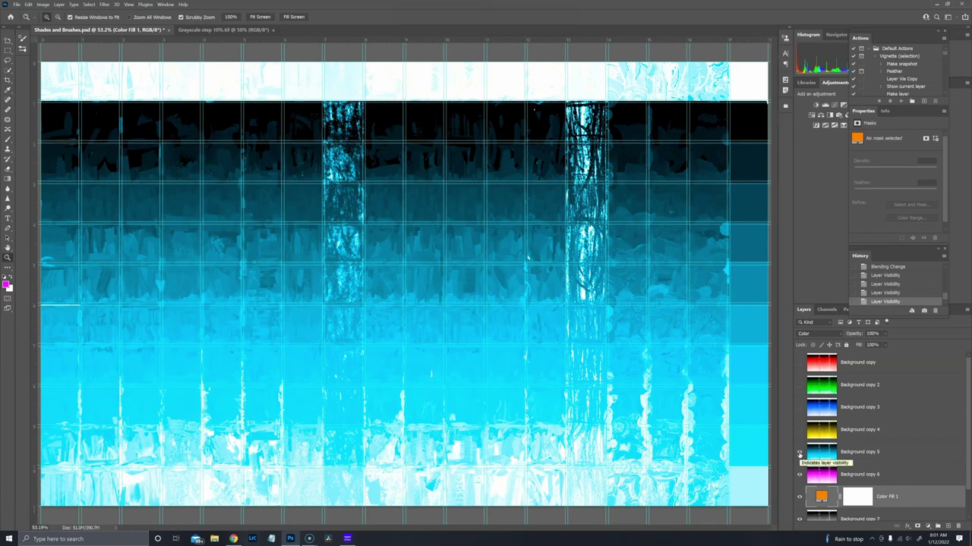
left_click(799, 430)
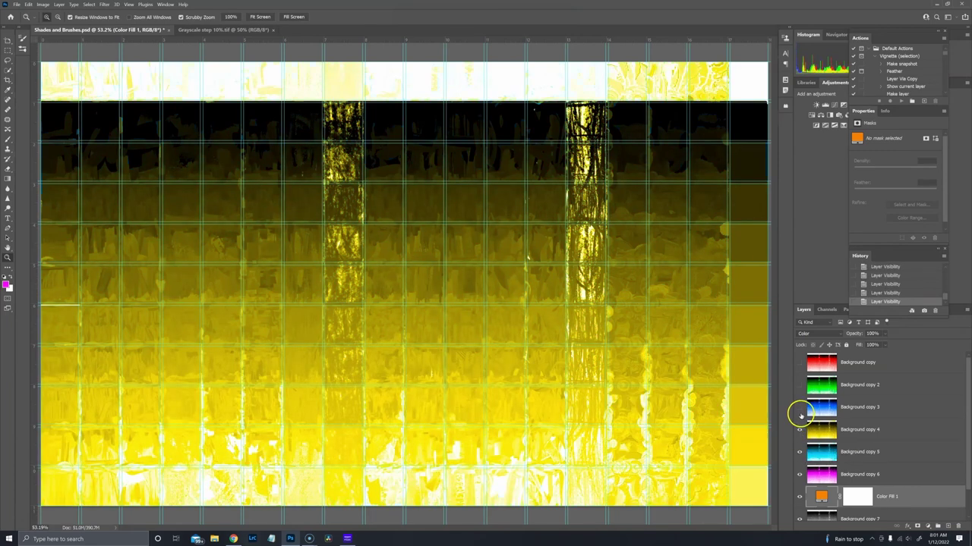
left_click(799, 408)
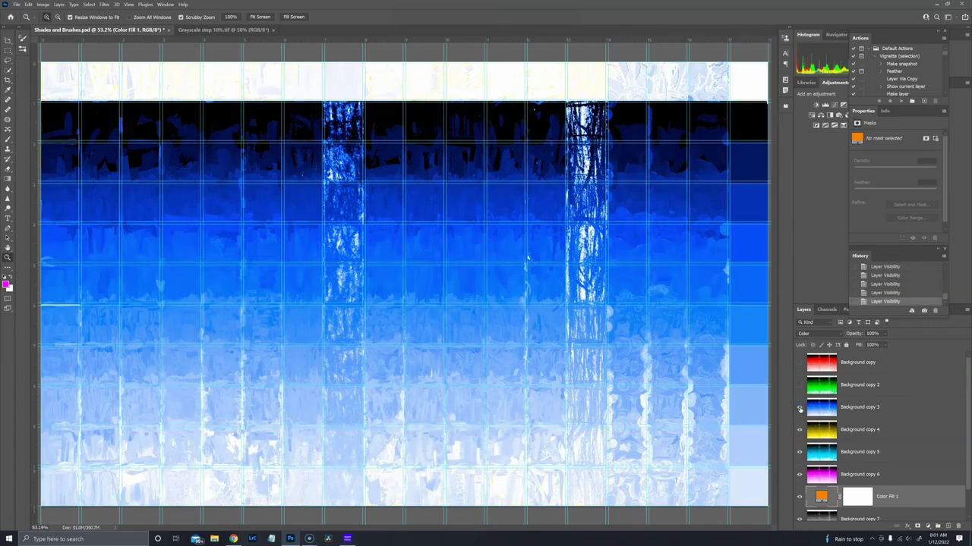
left_click(799, 386)
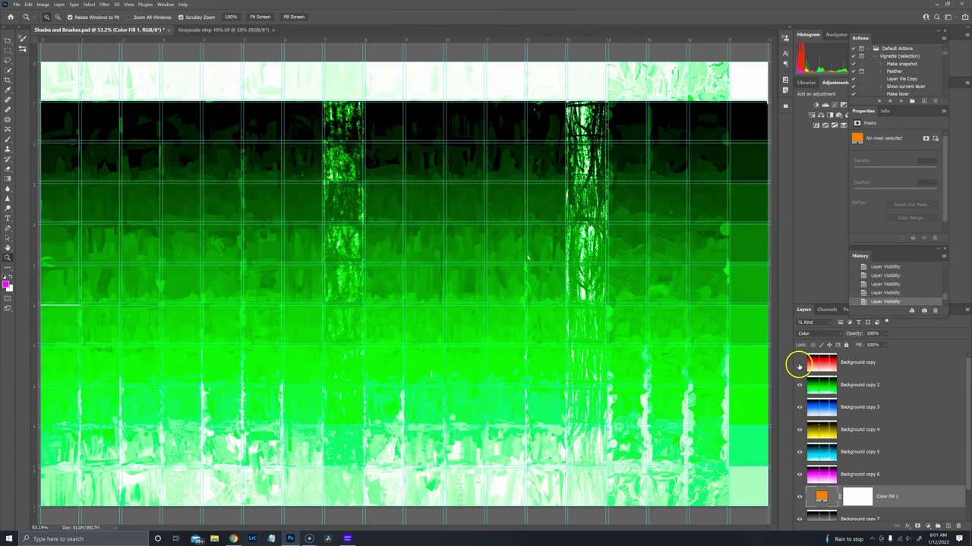
left_click(800, 363)
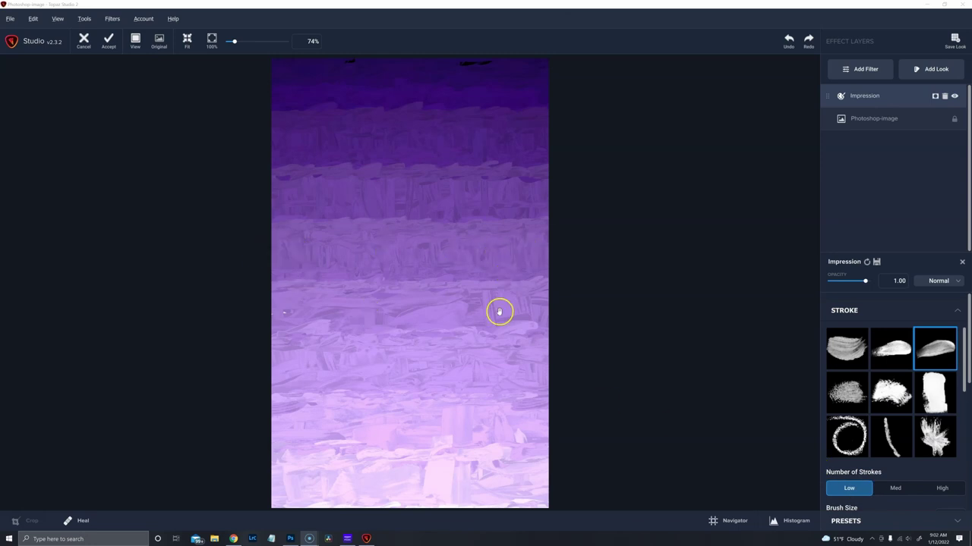
scroll(445, 110, "down", 1)
scroll(445, 110, "down", 1)
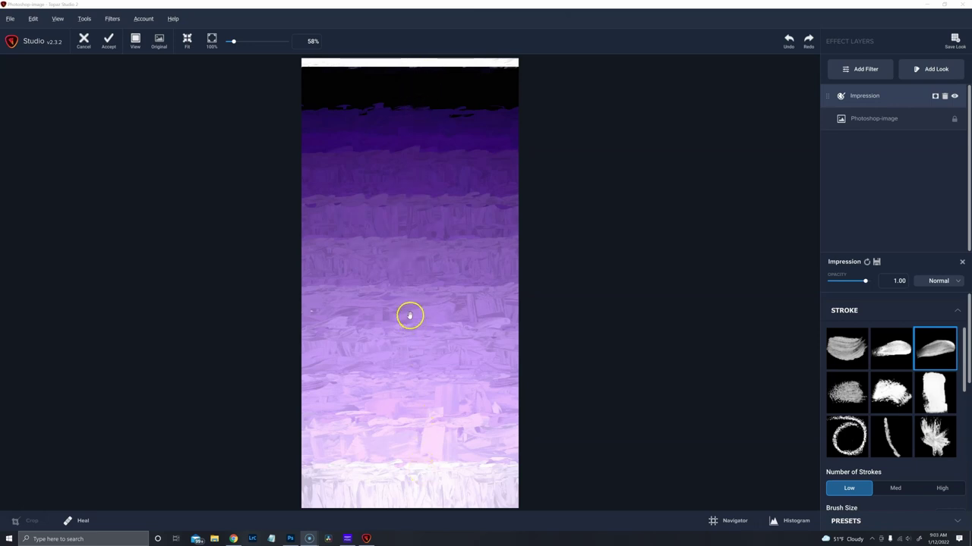
scroll(409, 315, "up", 1)
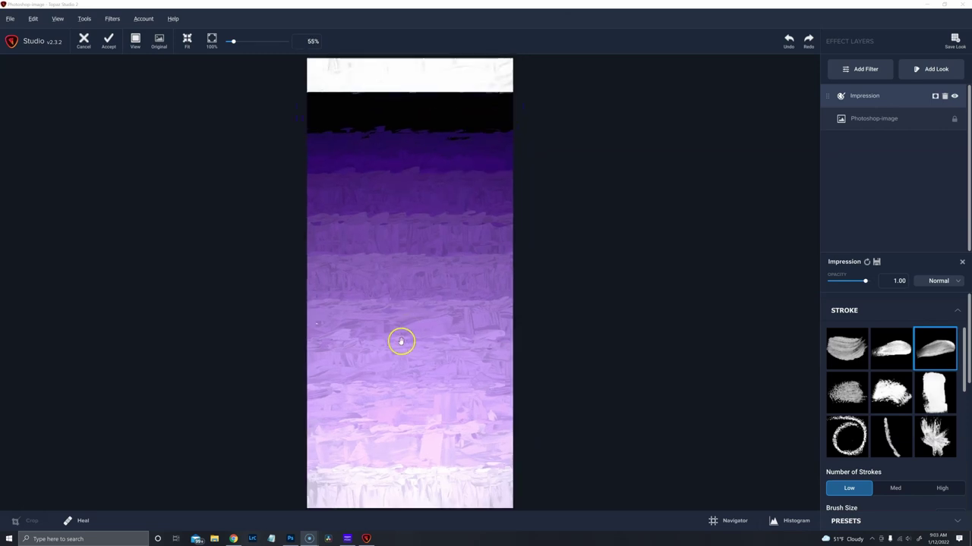
scroll(401, 341, "up", 2)
scroll(401, 341, "up", 1)
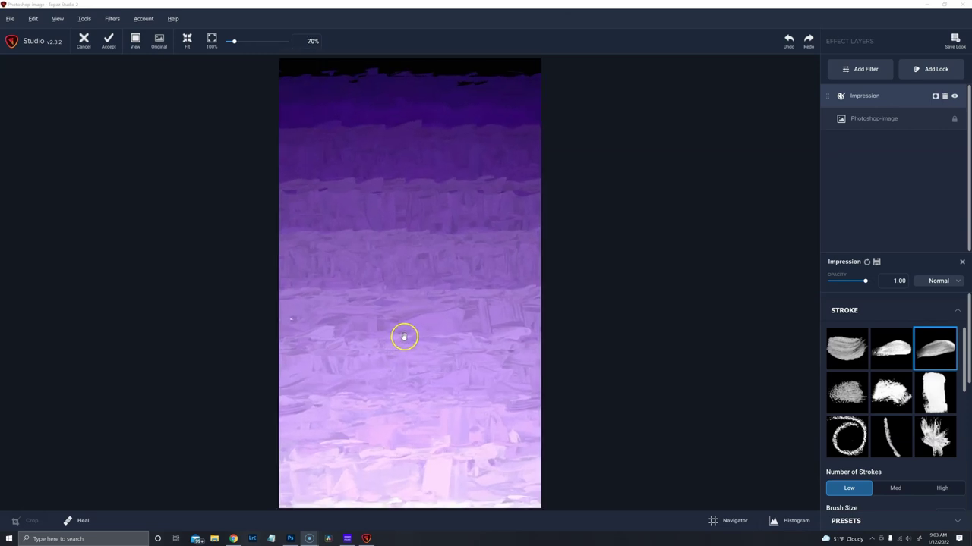
left_click(403, 330)
left_click_drag(403, 331, 430, 453)
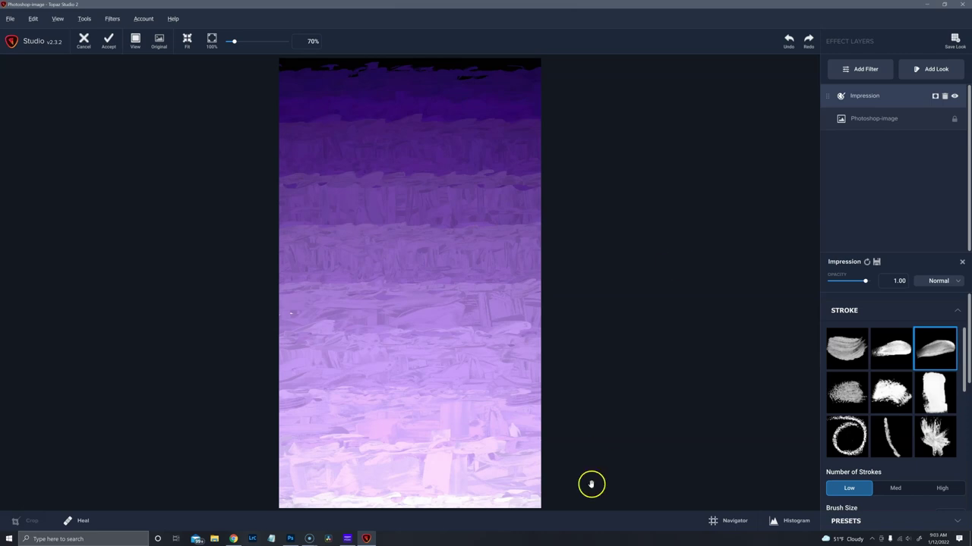
mouse_move(507, 458)
left_mouse_down()
mouse_move(503, 430)
mouse_move(501, 441)
left_mouse_up()
left_click_drag(470, 469, 469, 456)
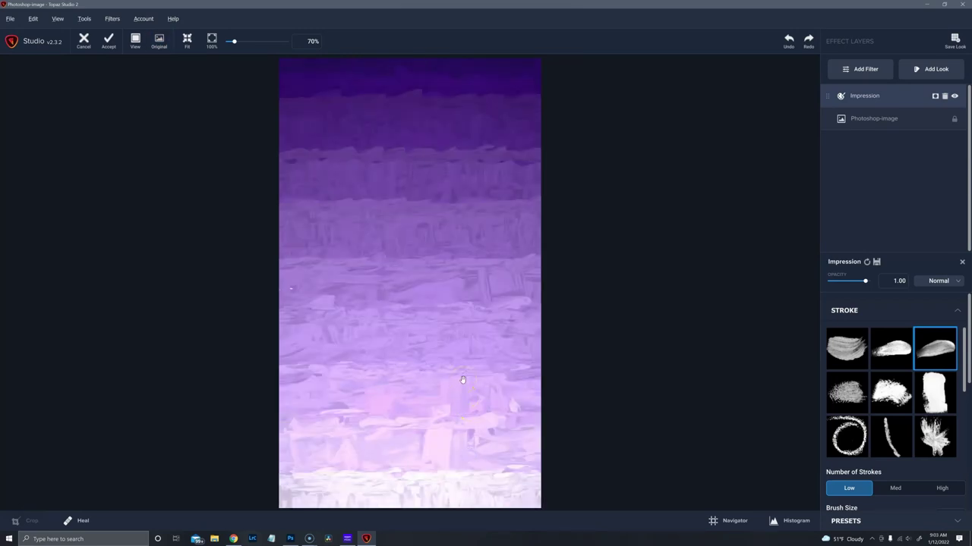
scroll(395, 290, "down", 1)
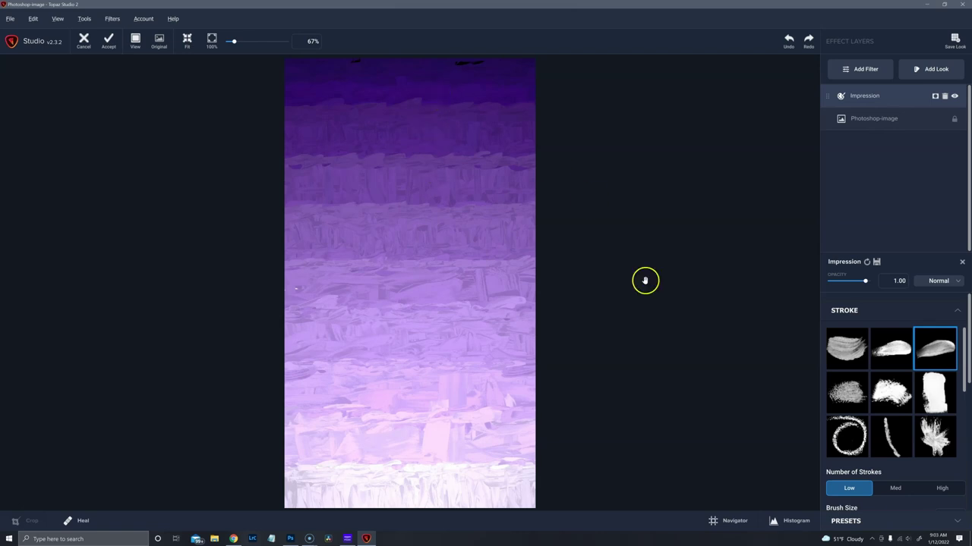
Try different Brush Size values, then reset Brush Size to 0.50
scroll(910, 432, "down", 3)
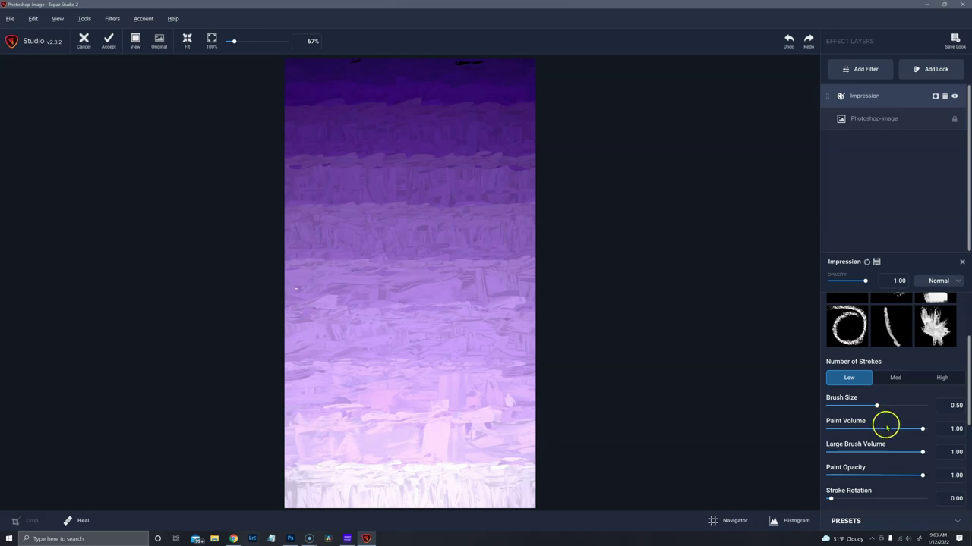
mouse_move(877, 406)
left_mouse_down()
mouse_move(841, 404)
mouse_move(903, 408)
left_mouse_up()
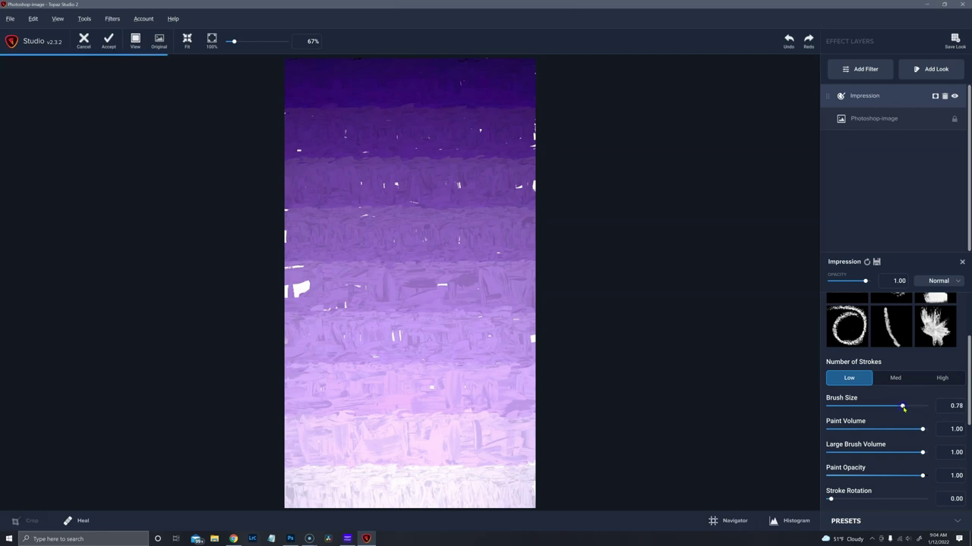
double_click(854, 400)
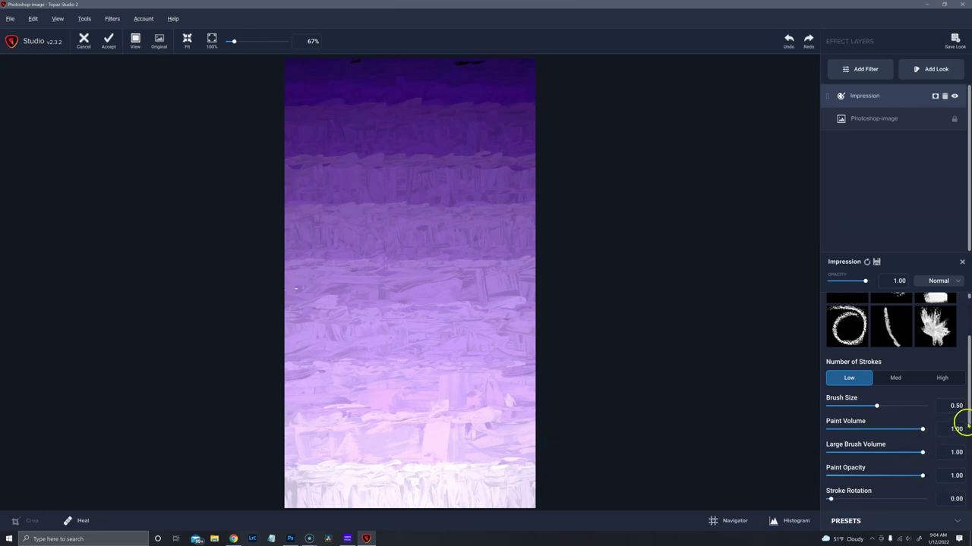
scroll(968, 422, "down", 1)
scroll(969, 422, "down", 3)
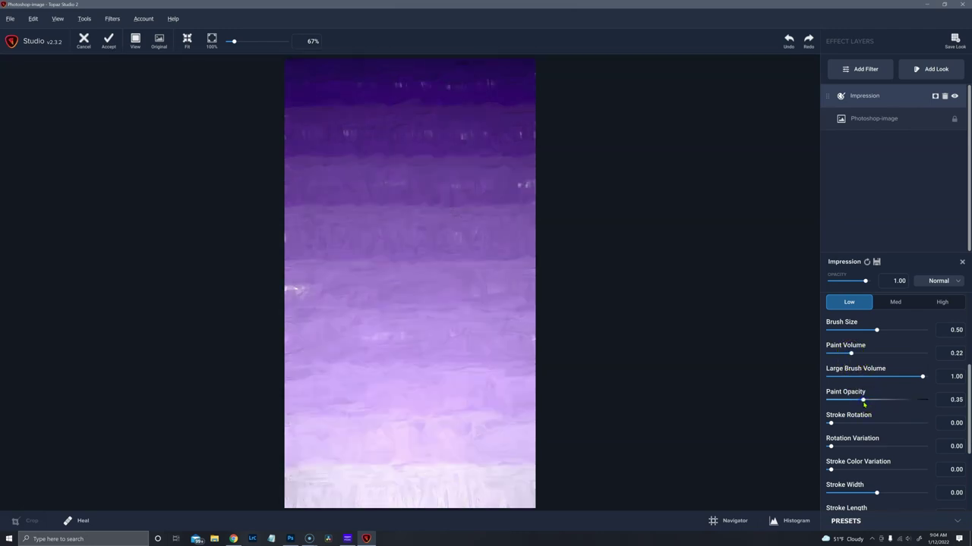
Lower Paint Volume to 0.13 and fine-tune Paint Opacity, trying 0.42 and 0.46
mouse_move(863, 400)
left_mouse_down()
mouse_move(852, 400)
mouse_move(871, 403)
left_mouse_up()
left_click_drag(850, 353, 843, 353)
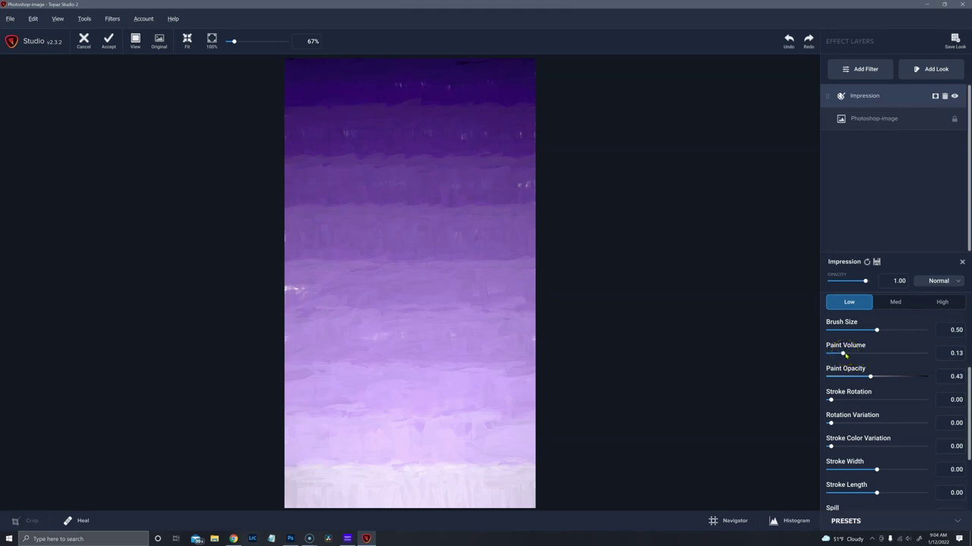
mouse_move(967, 412)
left_mouse_down()
mouse_move(970, 448)
mouse_move(926, 466)
left_mouse_up()
left_click(882, 452)
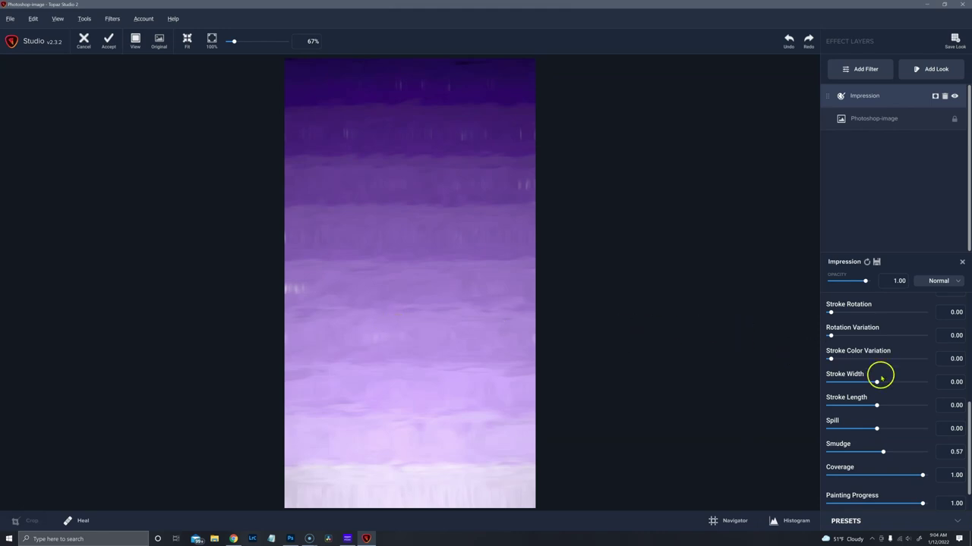
scroll(964, 404, "up", 1)
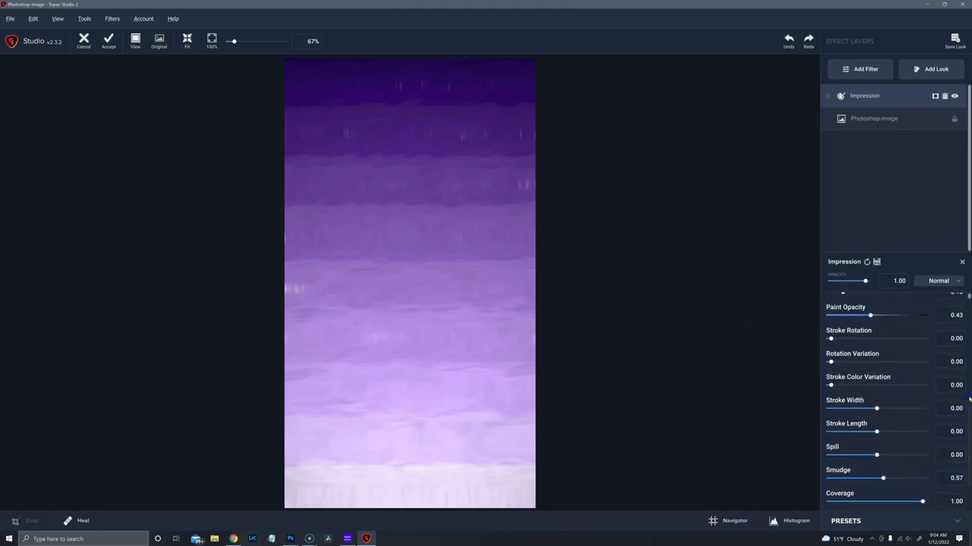
scroll(969, 399, "up", 1)
left_click(878, 329)
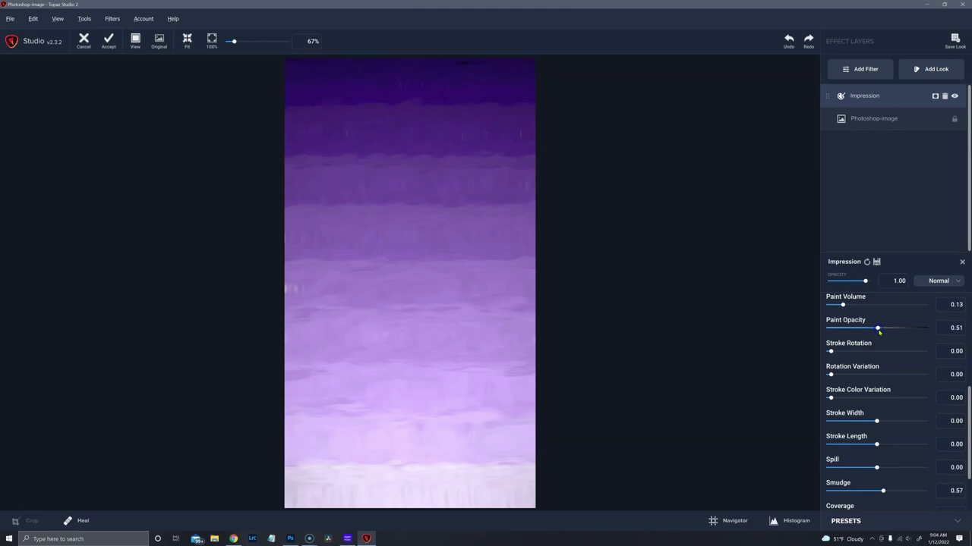
left_click(871, 329)
left_click(873, 328)
Return Paint Opacity and Paint Volume to 1.00
left_click(923, 328)
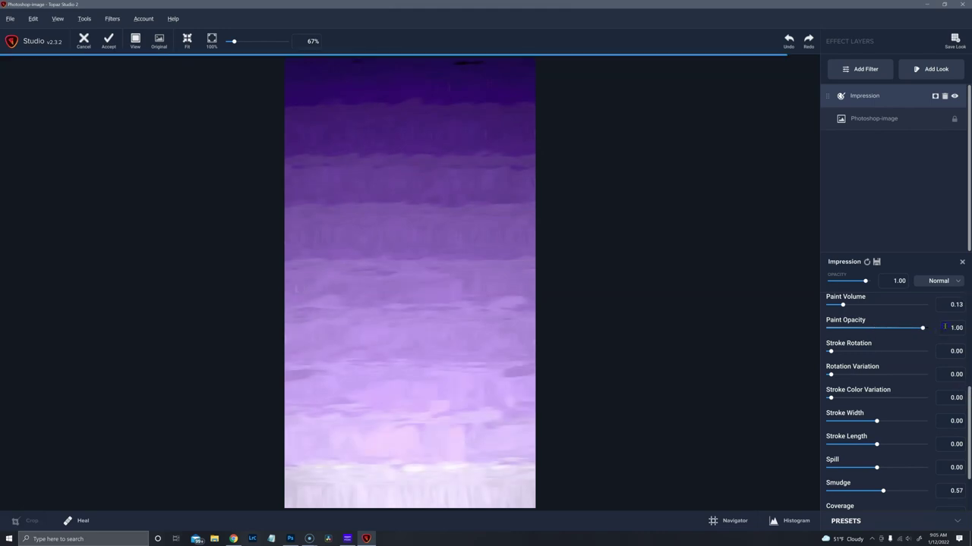
left_click(842, 304)
left_click_drag(842, 304, 938, 308)
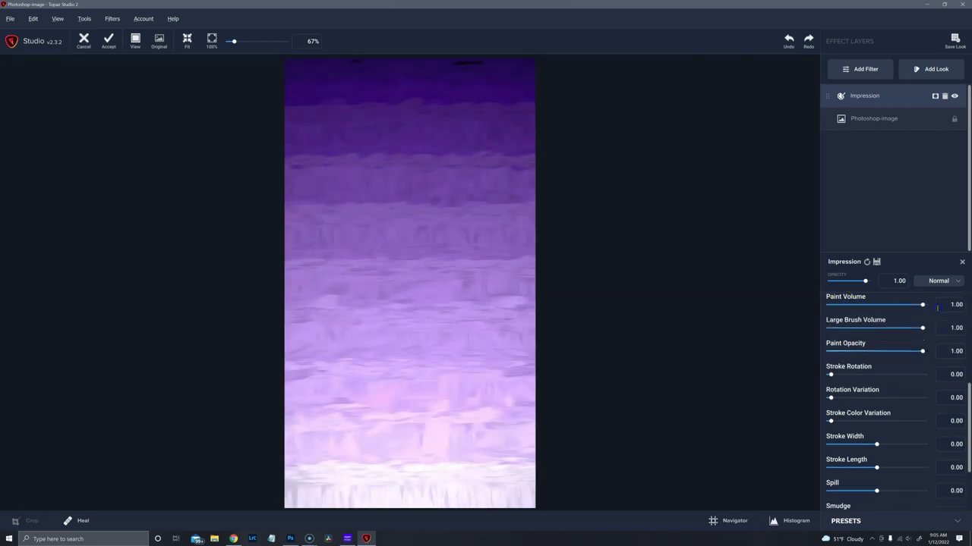
Set Smudge to 0.00 and reset Stroke Length to 0.00
scroll(861, 410, "down", 3)
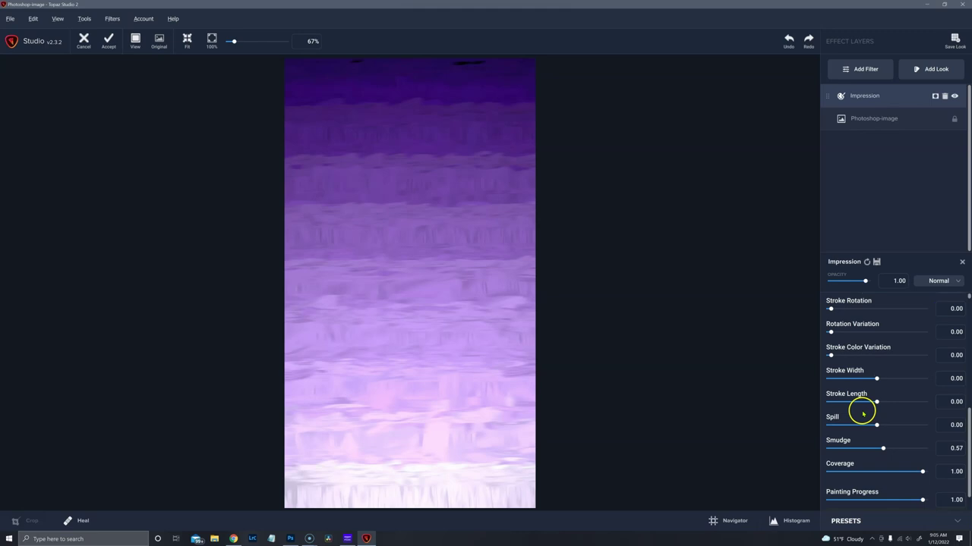
left_click(832, 448)
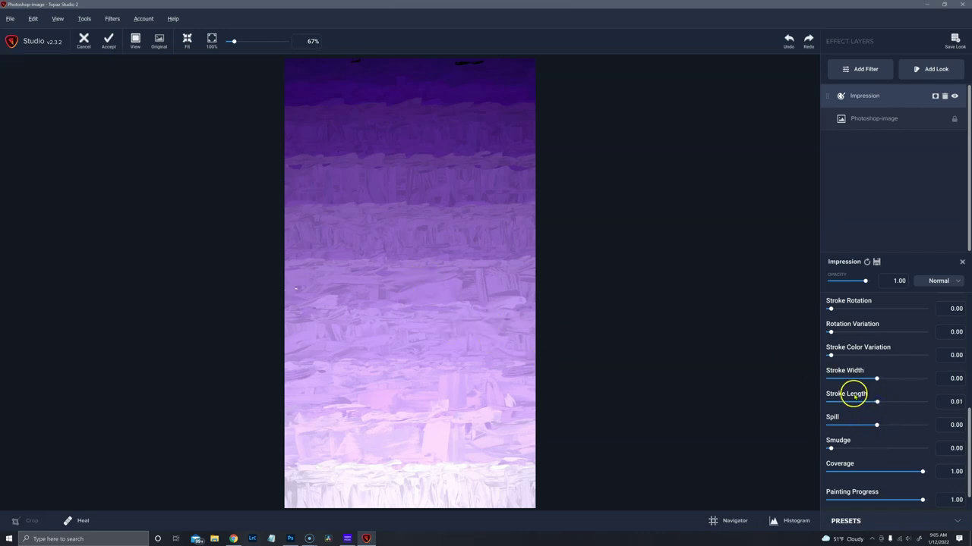
left_click_drag(873, 422, 865, 426)
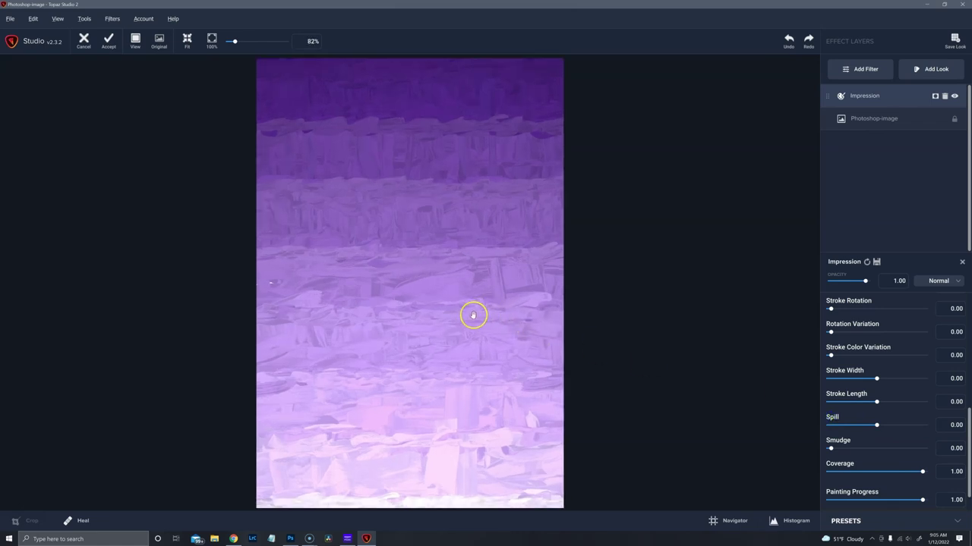
scroll(472, 314, "up", 5)
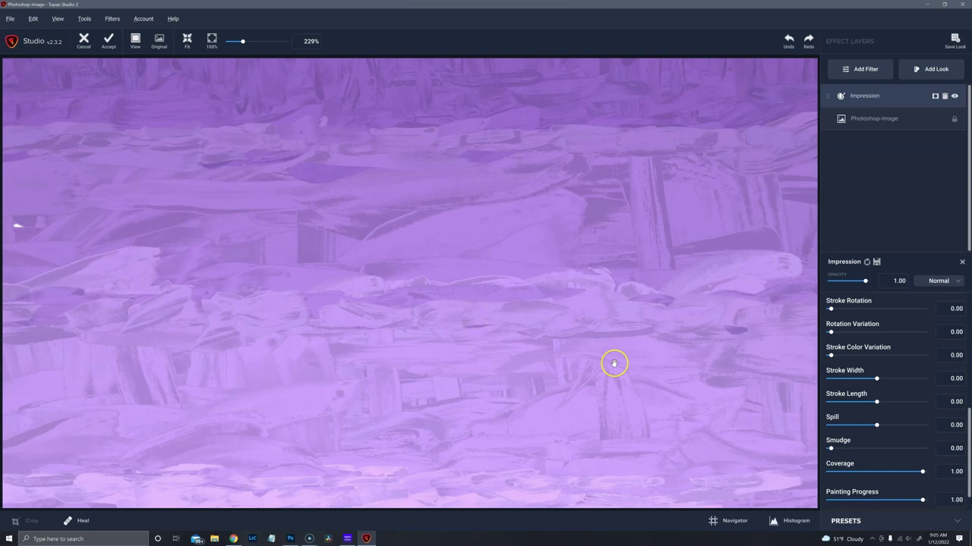
Try Spill at -1.00 and 1.00, return it to 0.00, and set Smudge to 0.04
left_click_drag(894, 425, 830, 429)
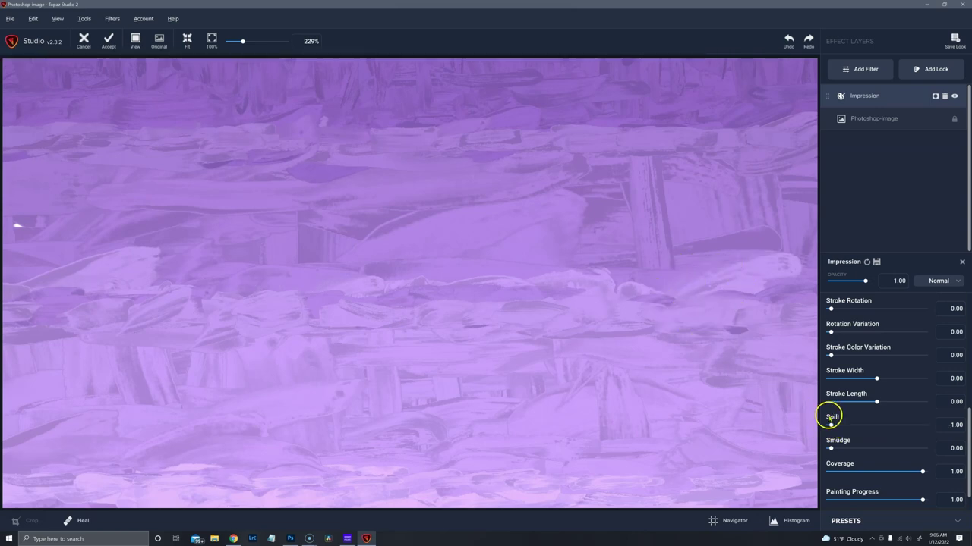
left_click(927, 425)
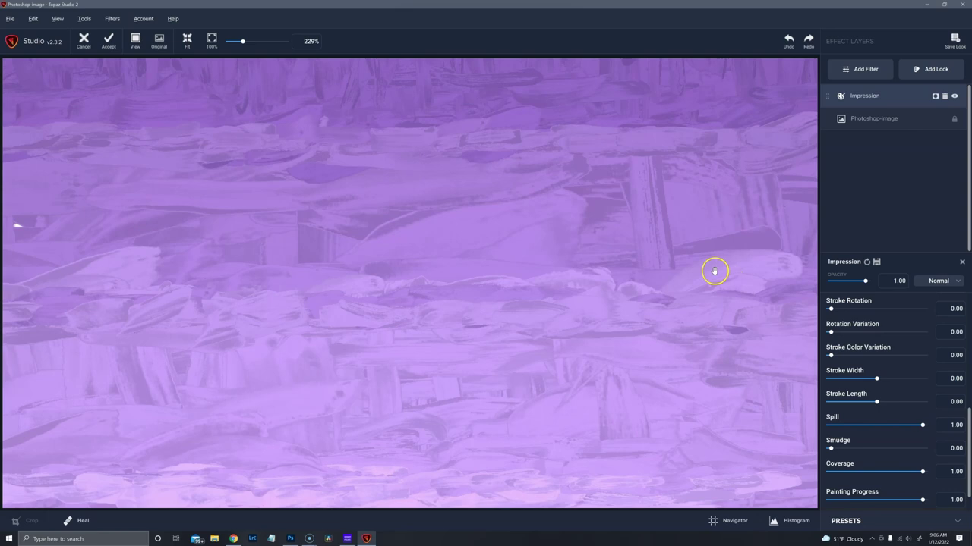
left_click(880, 425)
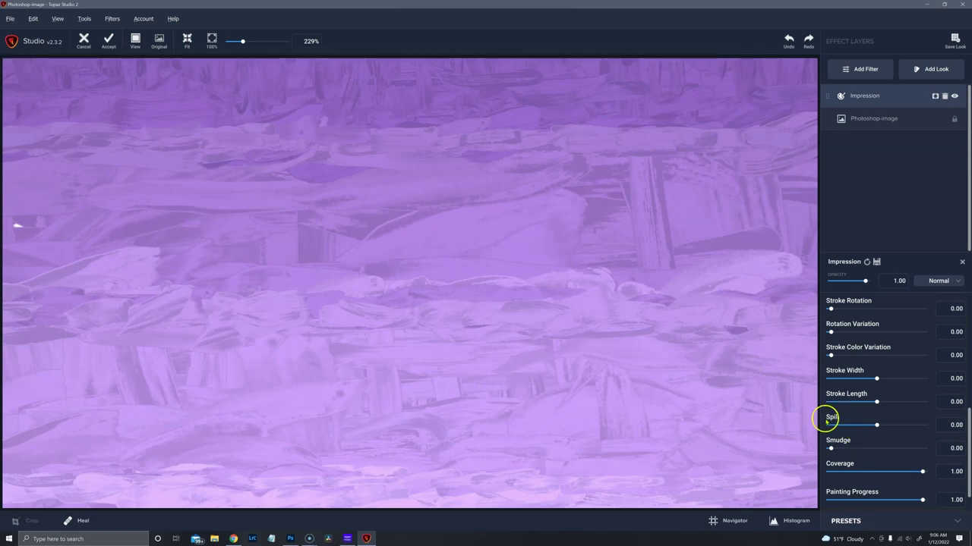
left_click(866, 448)
Try Stroke Color Variation at 1.00 and 0.47, settle near 0.04, then try a negative Stroke Width
left_click(957, 425)
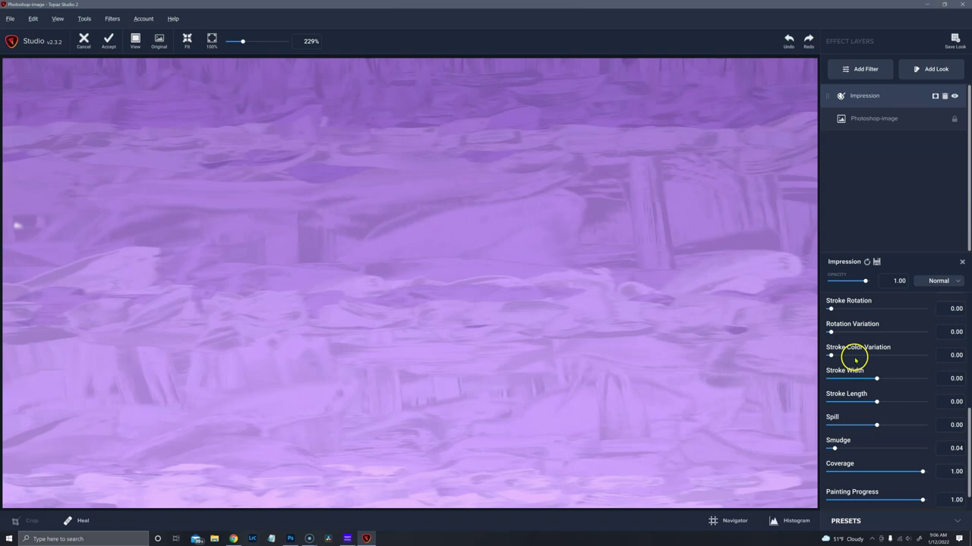
left_click(928, 356)
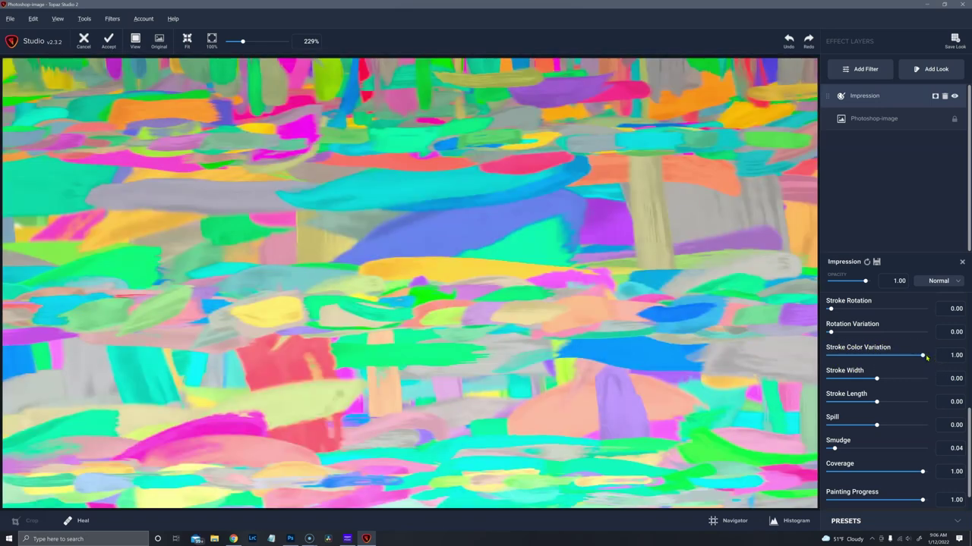
left_click_drag(924, 357, 840, 357)
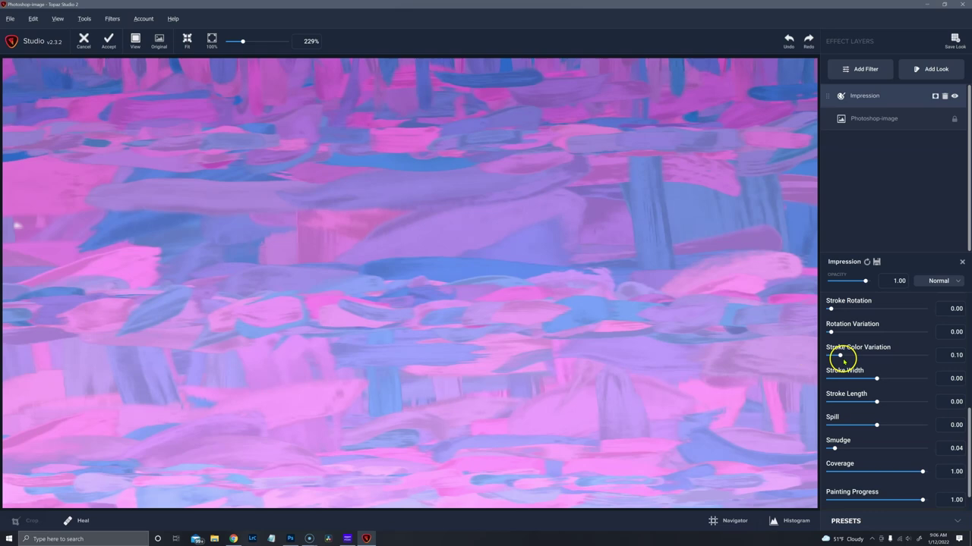
left_click_drag(841, 355, 830, 356)
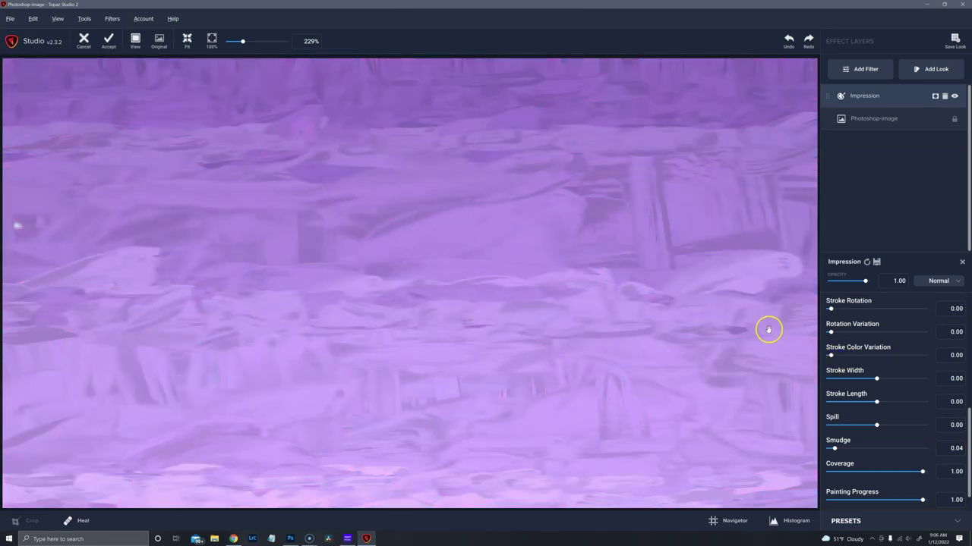
left_click_drag(830, 356, 929, 364)
left_click_drag(697, 345, 650, 340)
left_click_drag(834, 356, 838, 360)
scroll(837, 372, "down", 2)
scroll(829, 371, "up", 2)
left_click(857, 379)
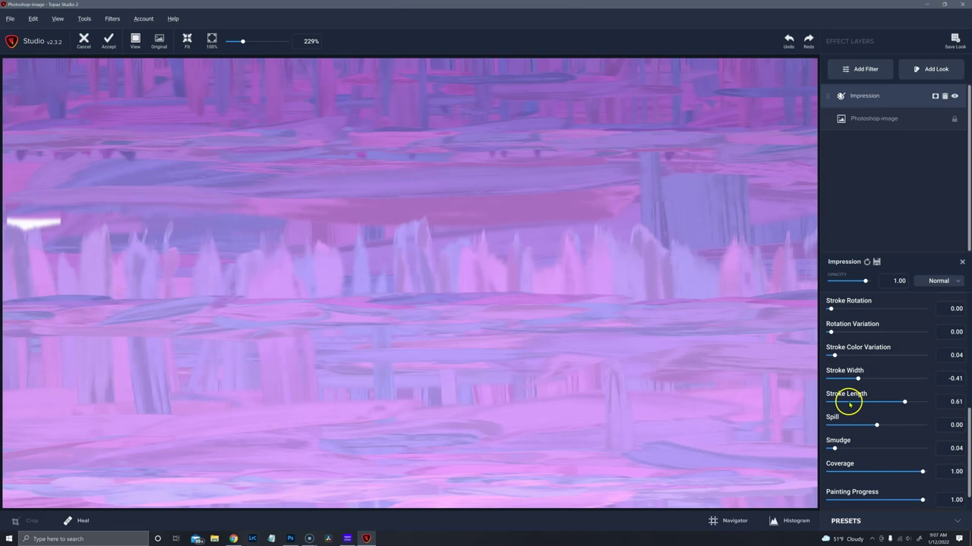
Test the Stroke Width slider, leaving width and length at 0.00 and Spill at -0.46
left_click(872, 378)
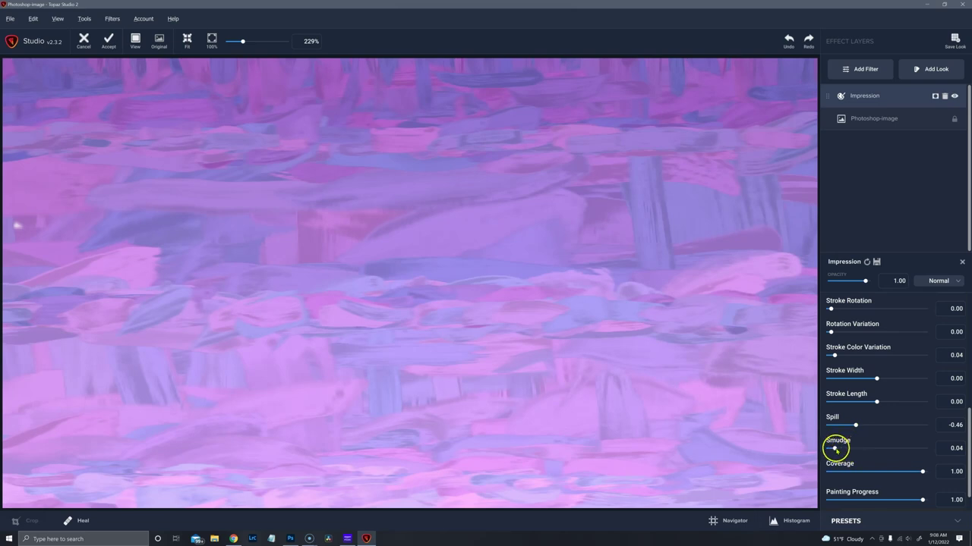
Trial Smudge at 1.00 and about 0.62 before returning it to 0.00
left_click_drag(835, 449, 824, 453)
left_click_drag(831, 449, 929, 455)
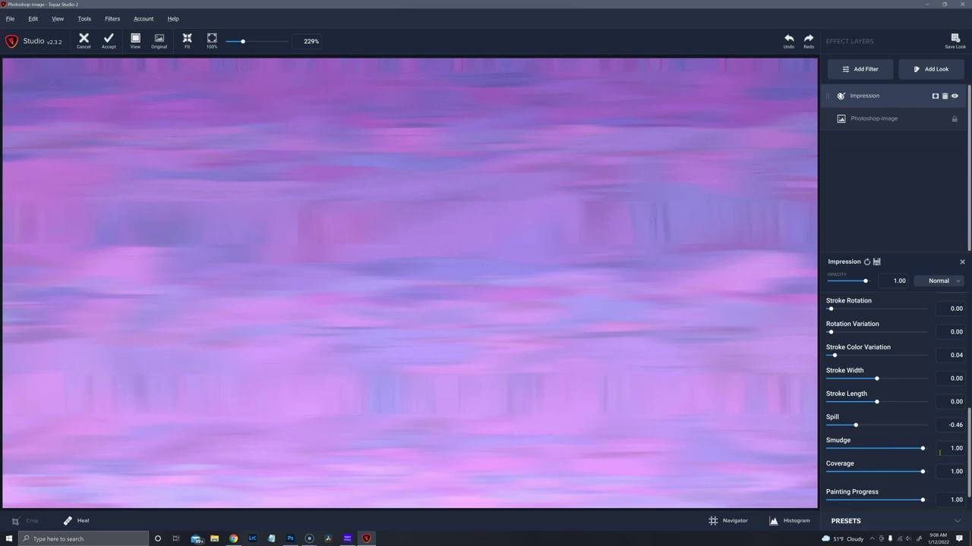
left_click_drag(931, 455, 795, 443)
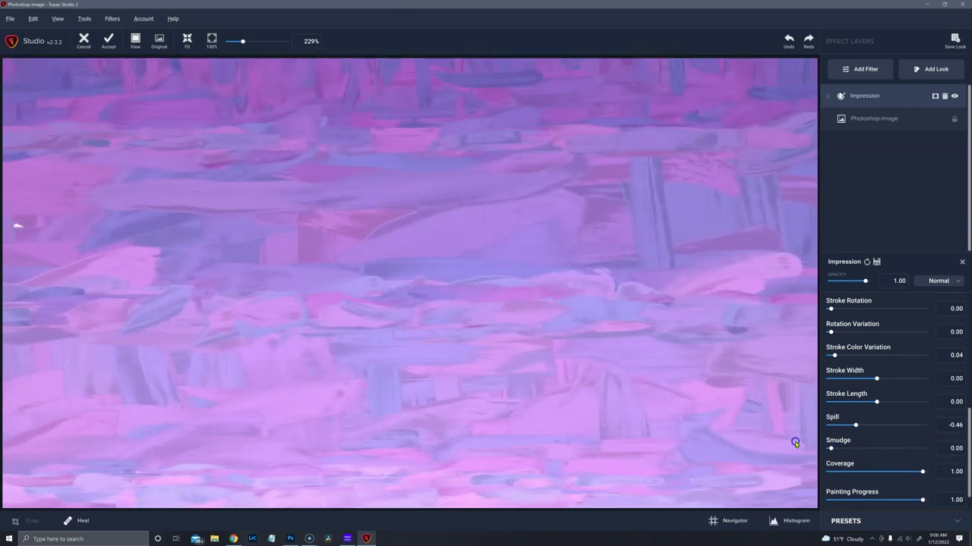
scroll(791, 443, "down", 1)
scroll(861, 419, "down", 2)
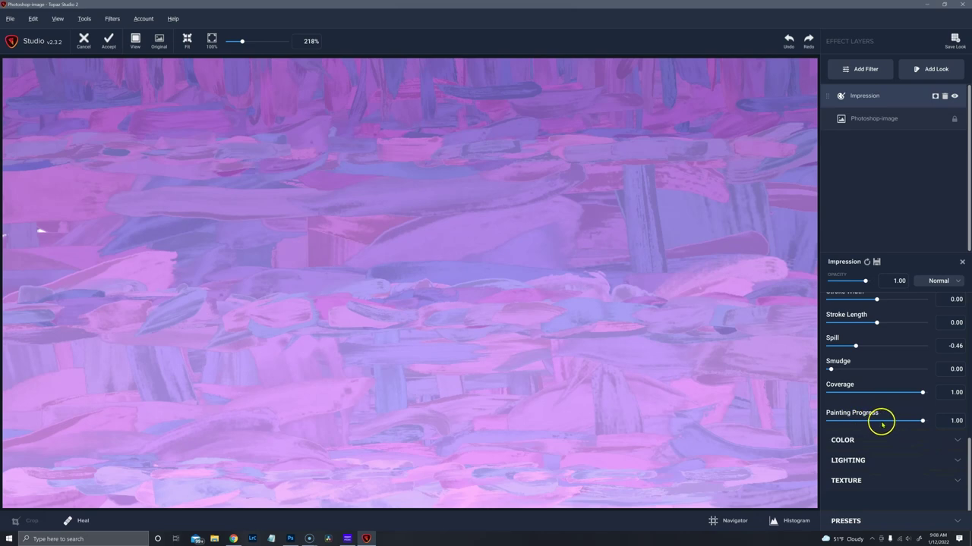
Scrub Painting Progress down to 0.07 and back up to 0.64, fitting the image to the window
left_click(879, 422)
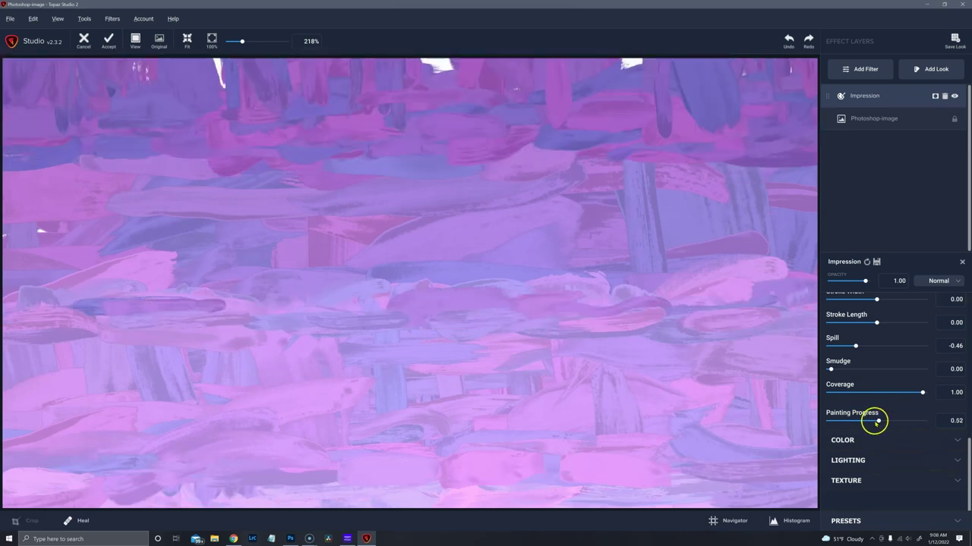
mouse_move(878, 422)
left_mouse_down()
mouse_move(837, 421)
mouse_move(851, 422)
left_mouse_up()
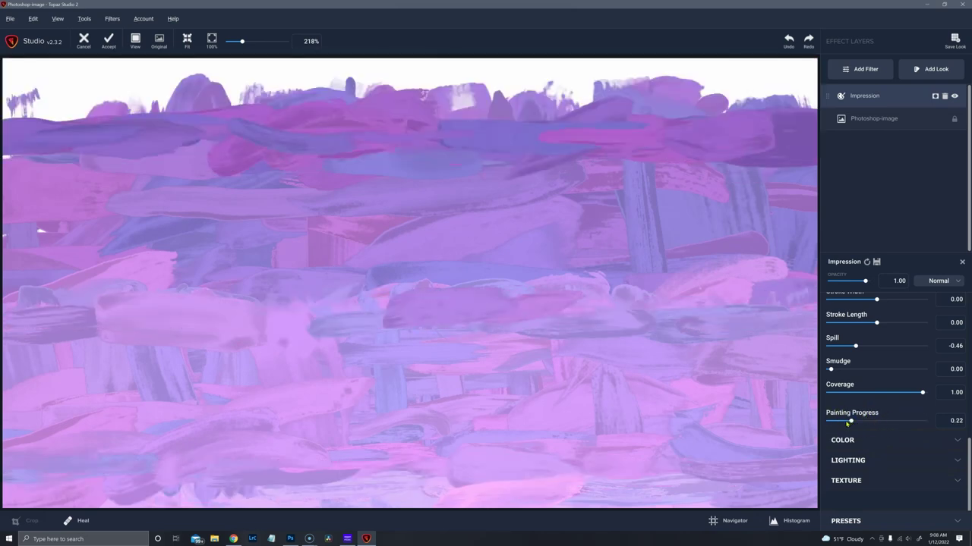
left_click(839, 425)
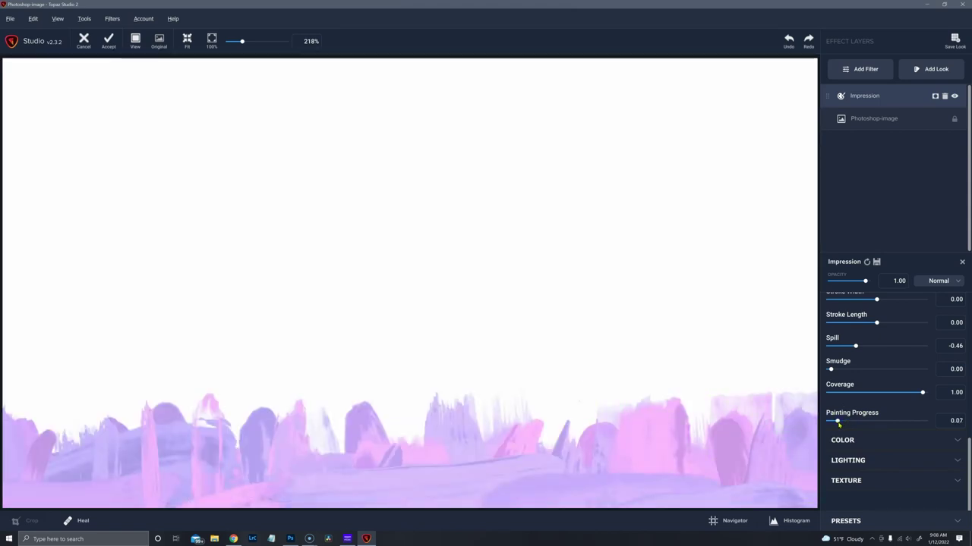
left_click(875, 422)
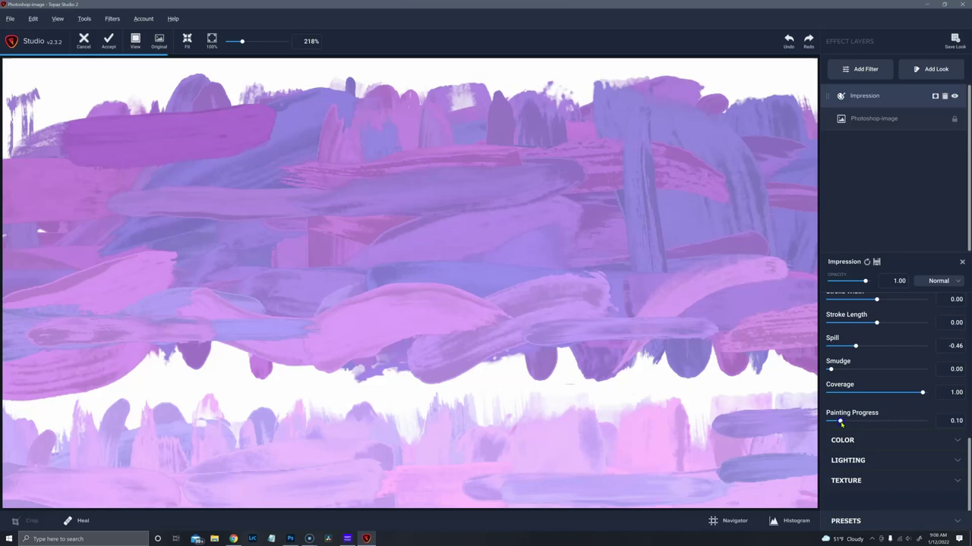
key("ctrl+0")
left_click_drag(876, 425, 884, 425)
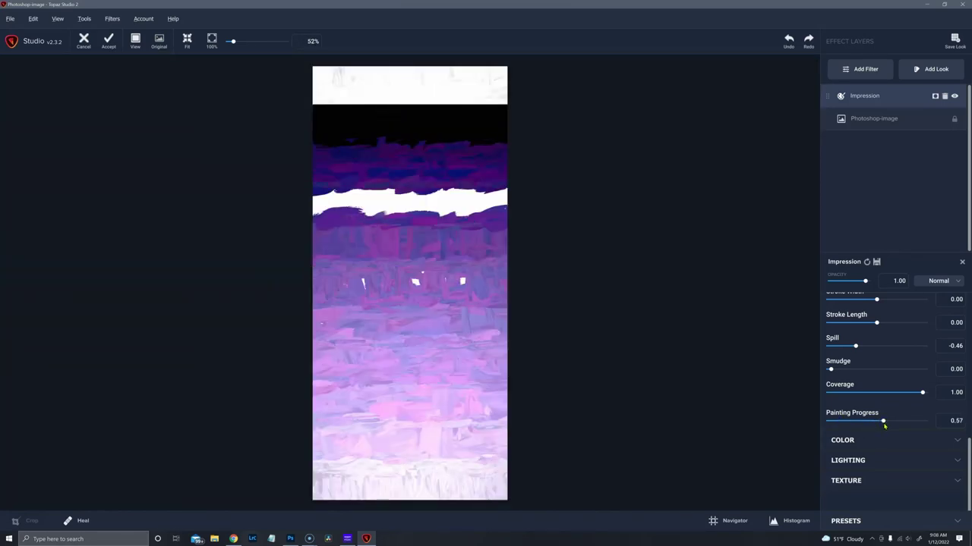
left_click_drag(884, 425, 910, 426)
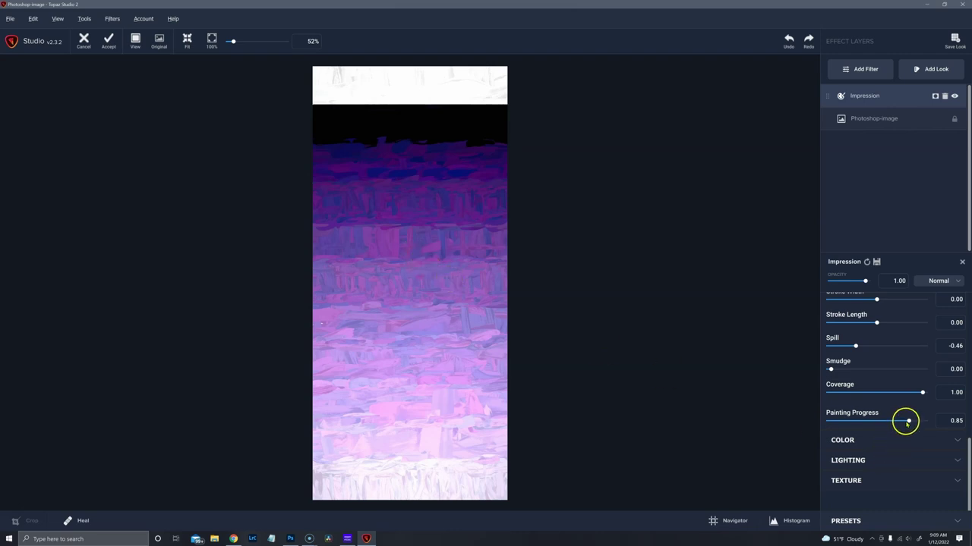
Scrub Painting Progress from 0.85 down to 0.06 and back to 1.00
left_click_drag(907, 422, 895, 423)
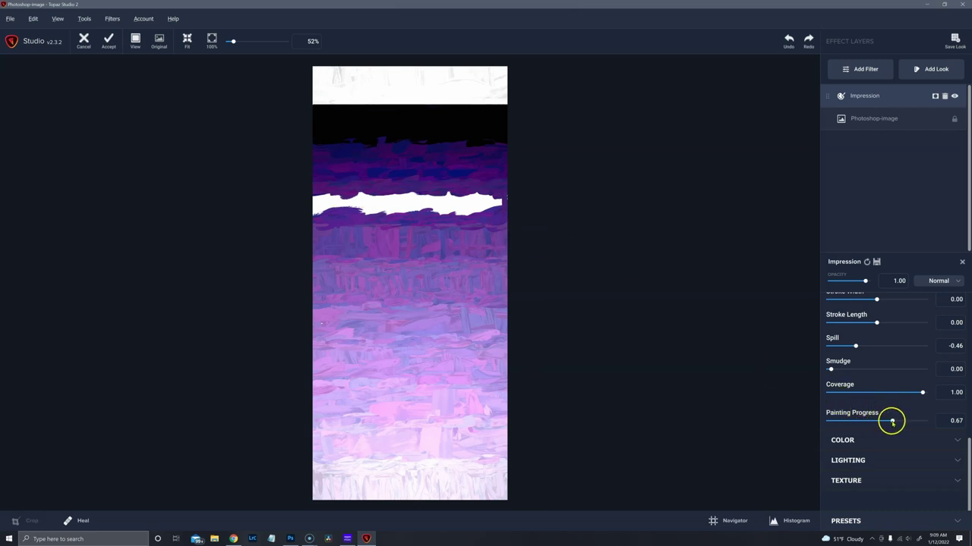
left_click(891, 422)
left_click_drag(891, 421, 874, 422)
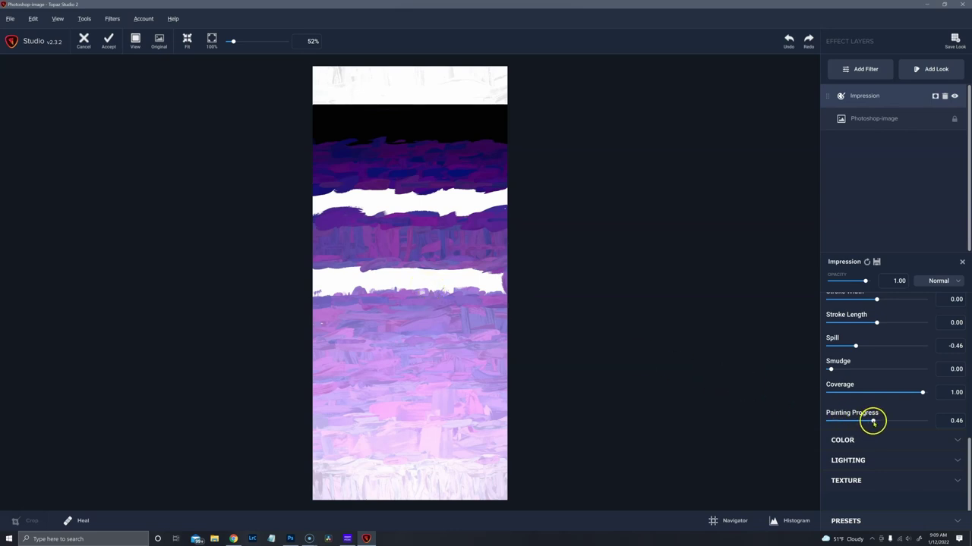
left_click_drag(873, 422, 856, 425)
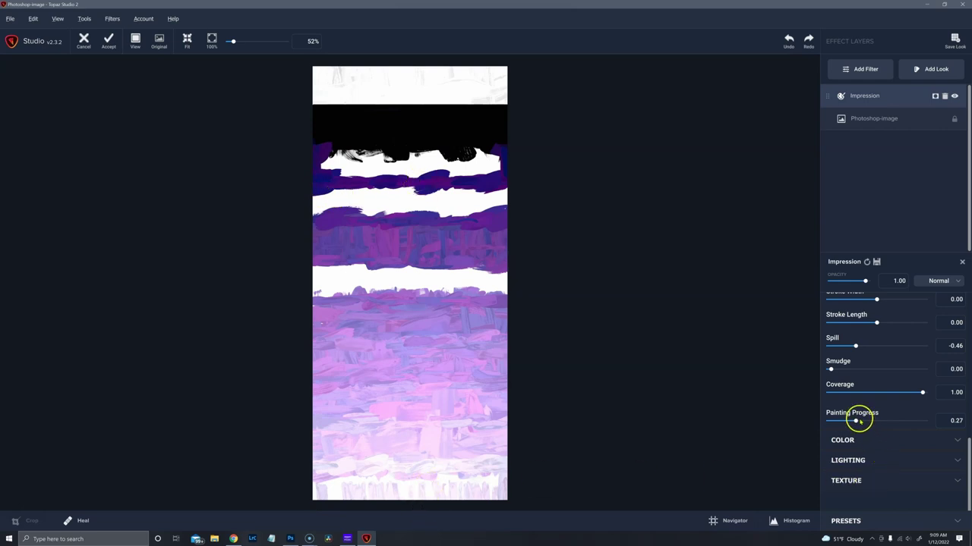
left_click_drag(857, 420, 842, 425)
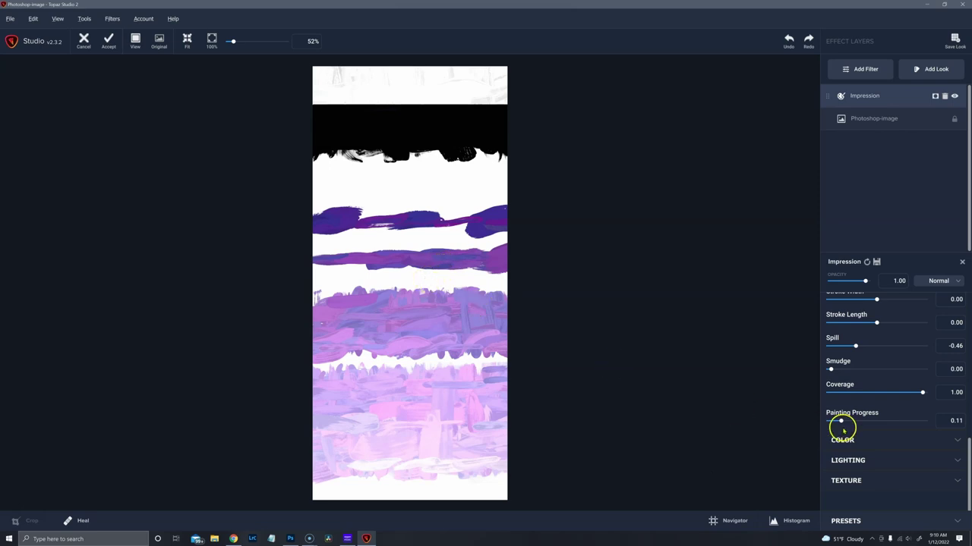
left_click_drag(841, 424, 934, 425)
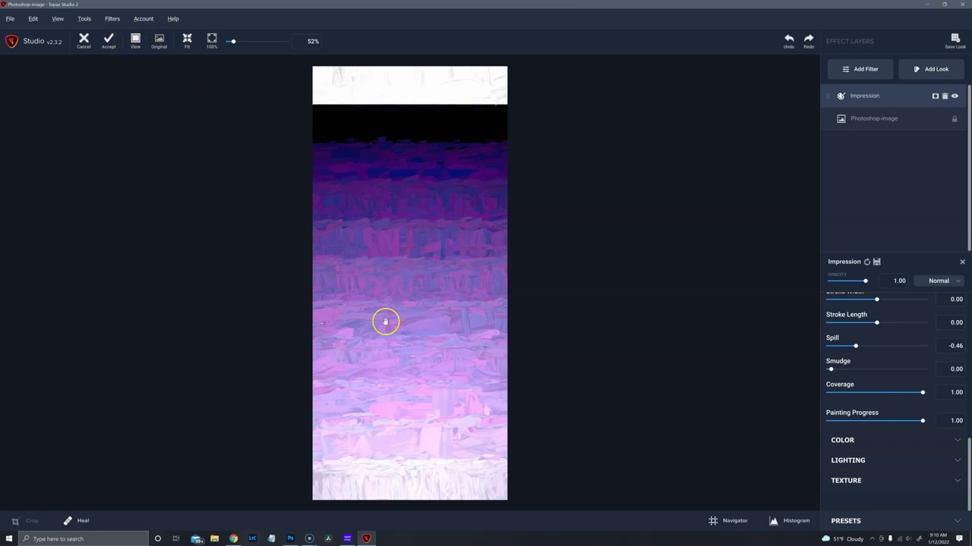
scroll(386, 322, "up", 2)
scroll(397, 328, "up", 3)
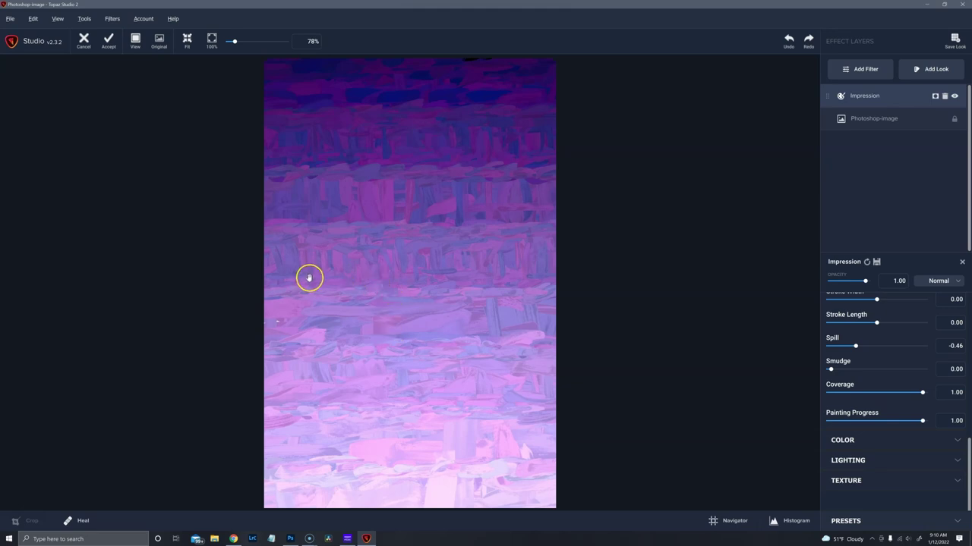
scroll(309, 277, "down", 3)
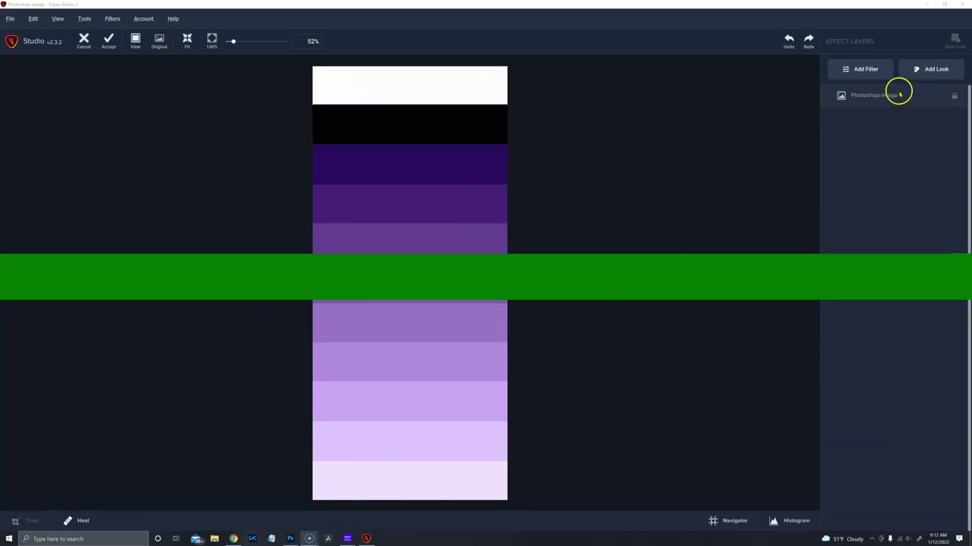
With the Impression filter cancelled, bring up the Add Filter list
left_click(885, 71)
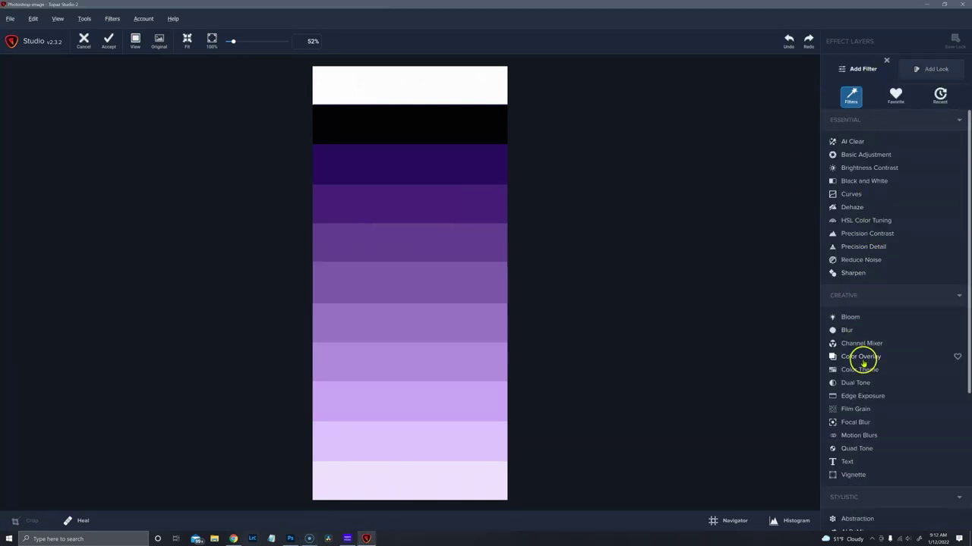
scroll(862, 363, "down", 3)
scroll(862, 363, "down", 1)
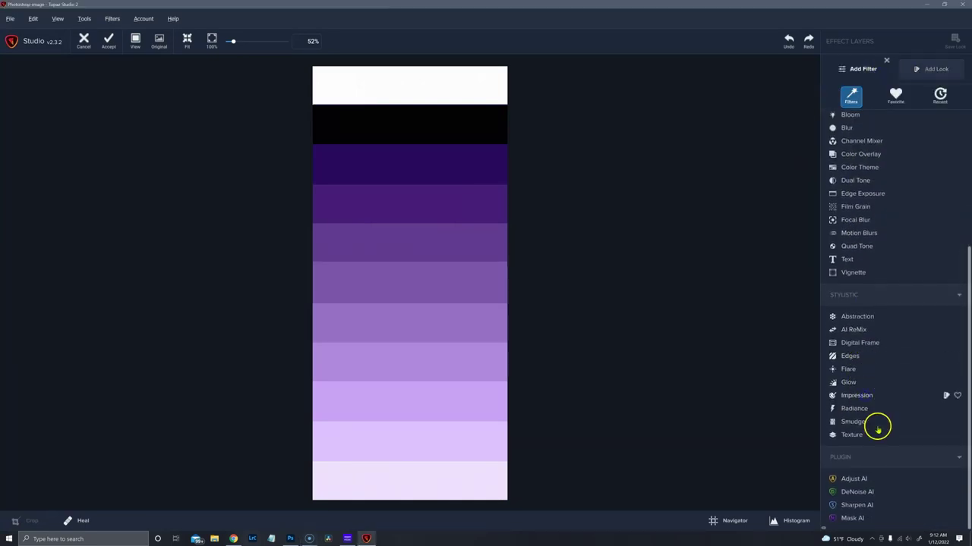
Add Stylistic > Impression and apply the 'Test grid' preset found by searching 't'
left_click(955, 399)
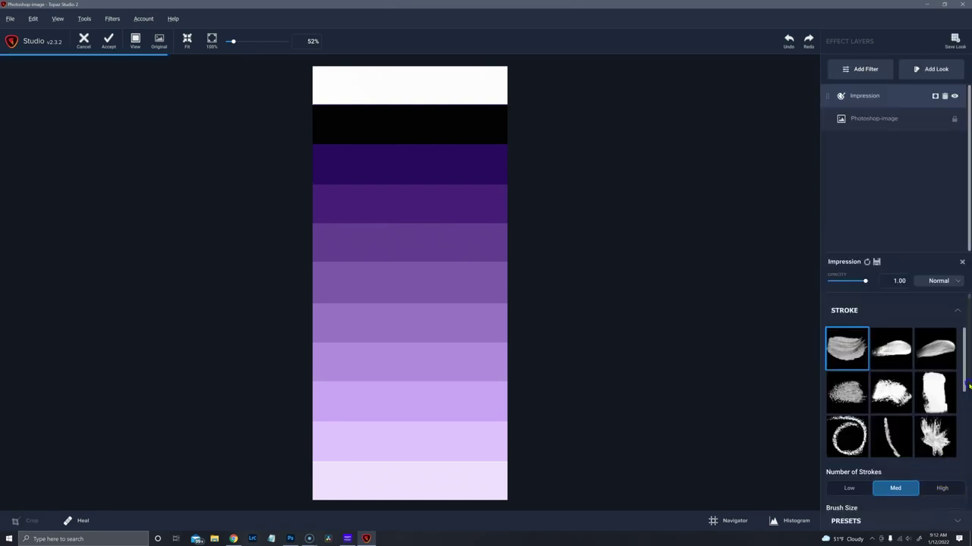
scroll(968, 387, "down", 3)
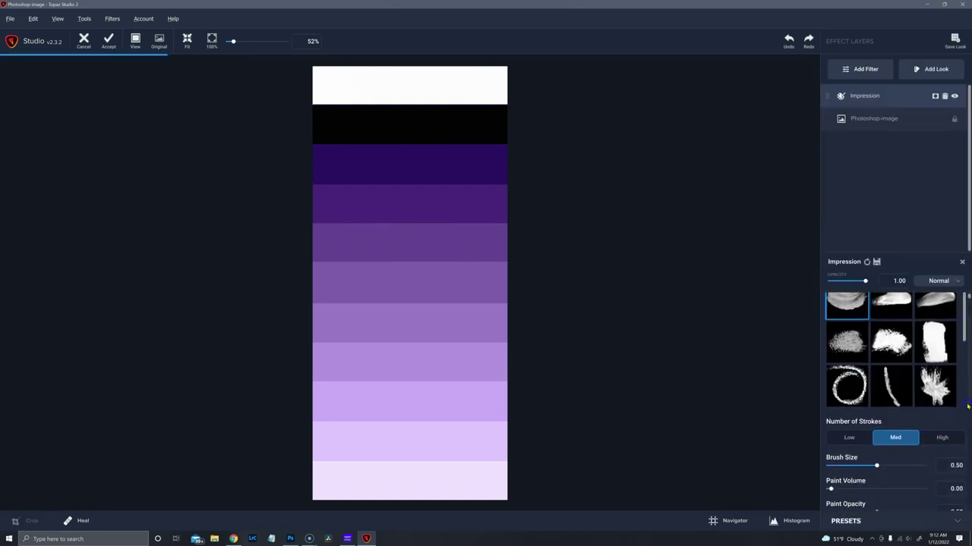
left_click(958, 522)
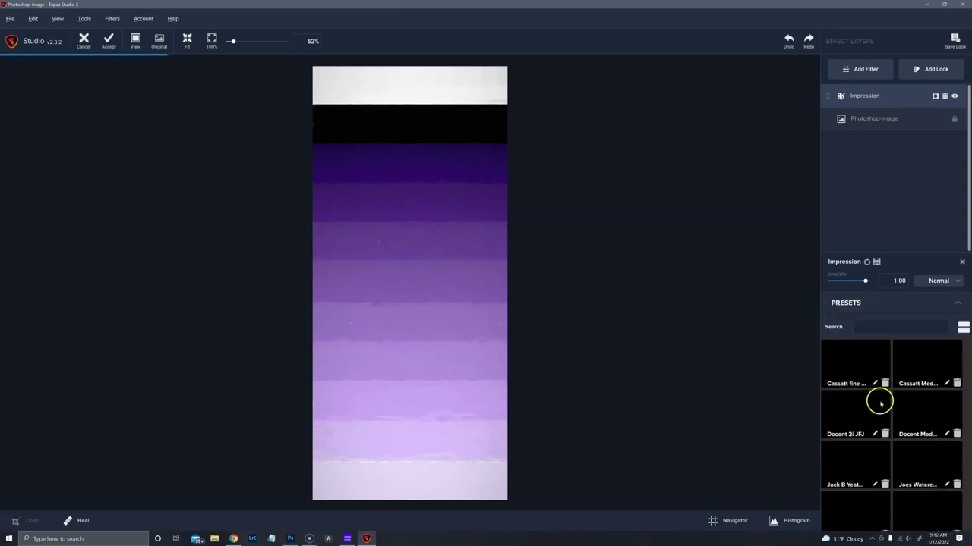
left_click(884, 328)
type("t")
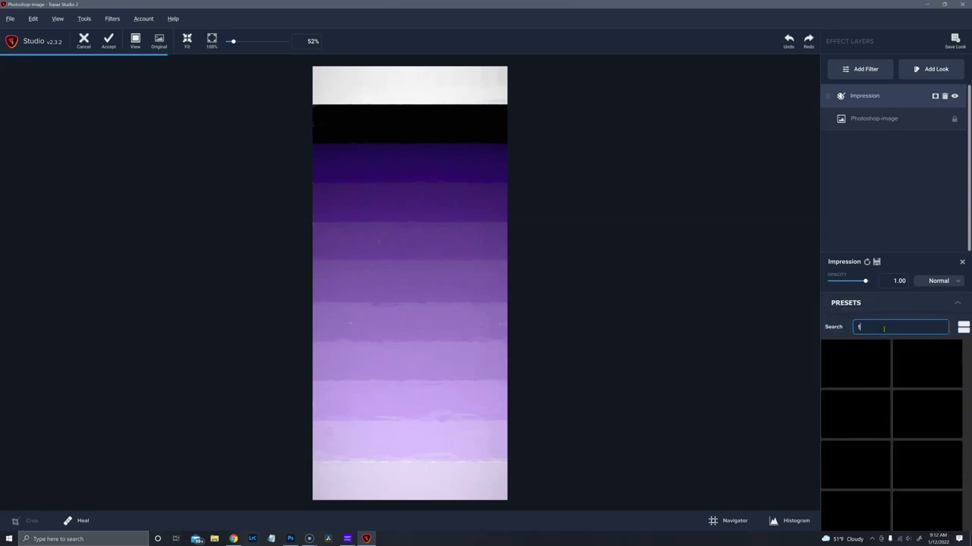
left_click(850, 357)
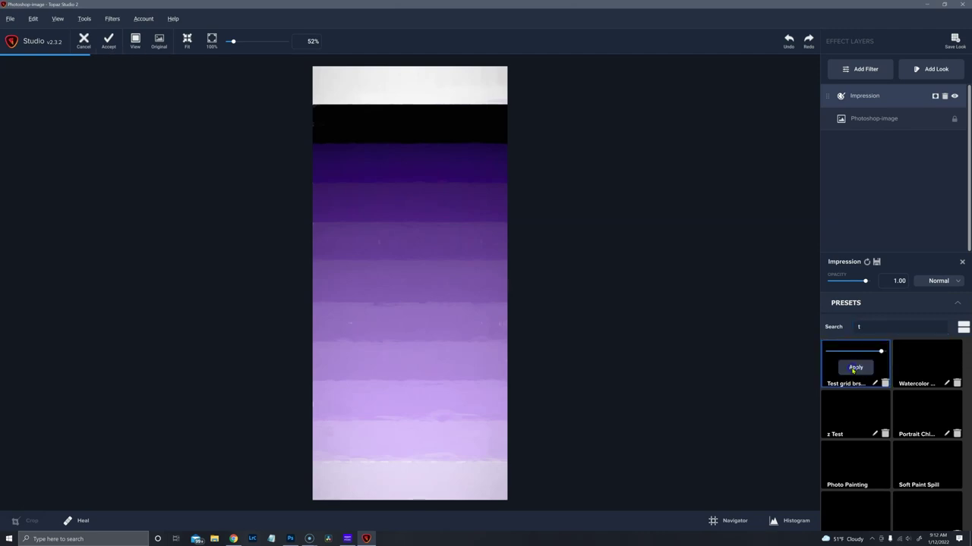
left_click(856, 368)
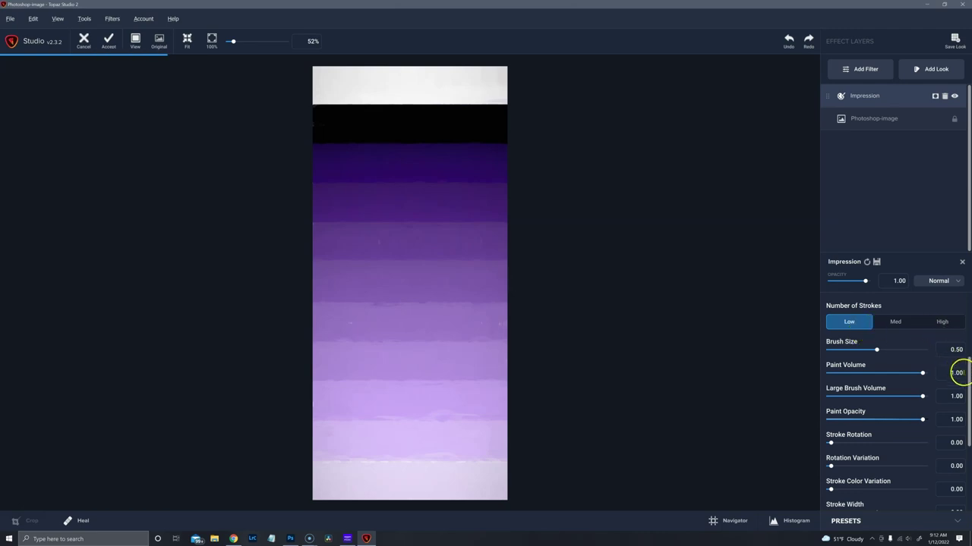
Pick the third stroke shape and raise Number of Strokes through Med to High
scroll(953, 349, "up", 4)
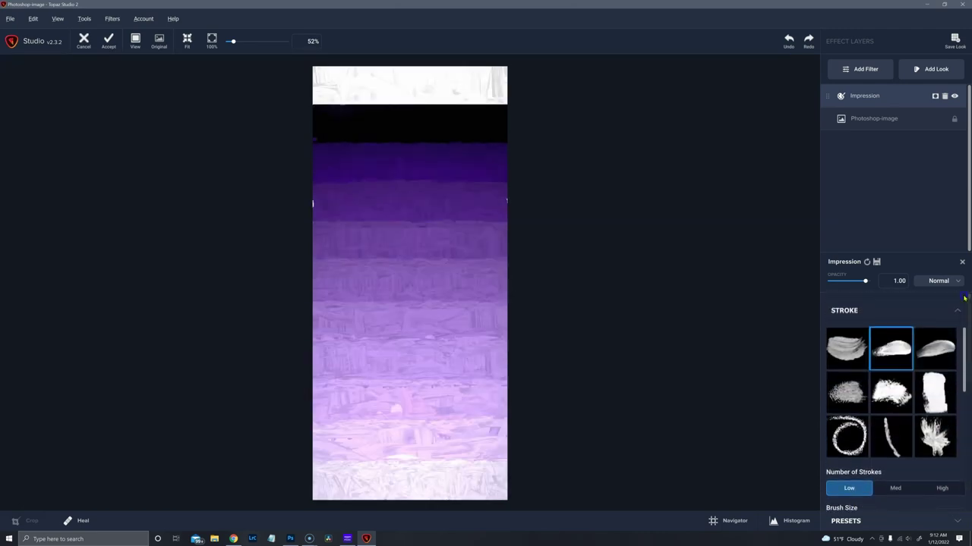
left_click(936, 349)
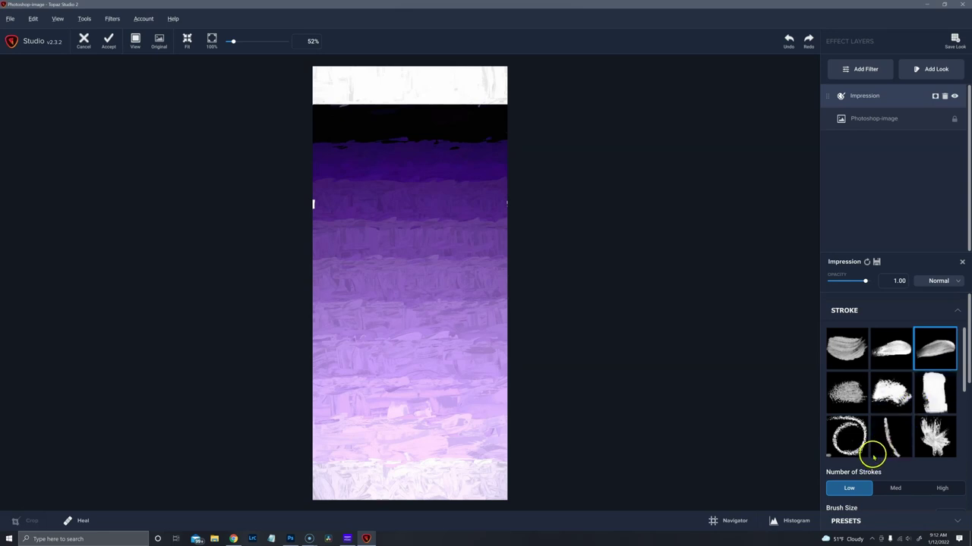
scroll(454, 317, "up", 3)
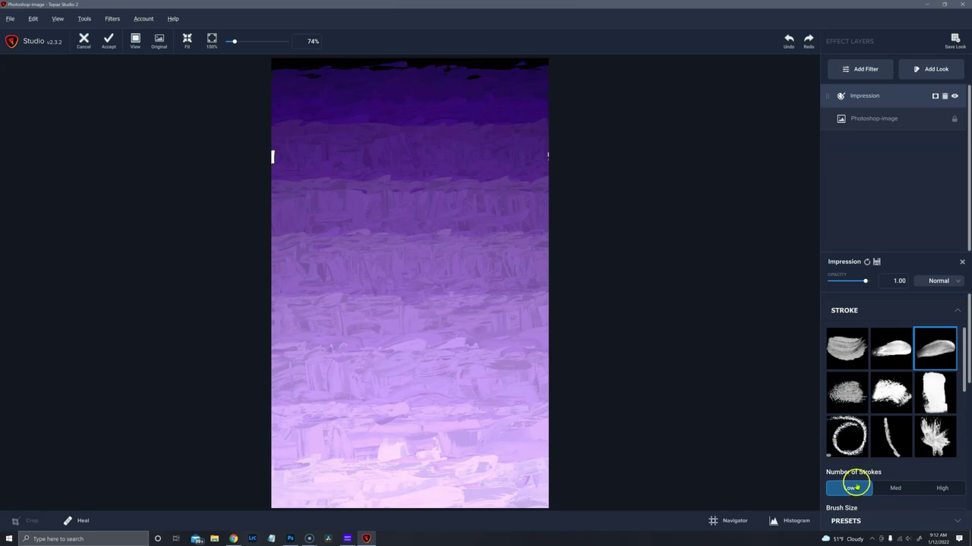
left_click(893, 488)
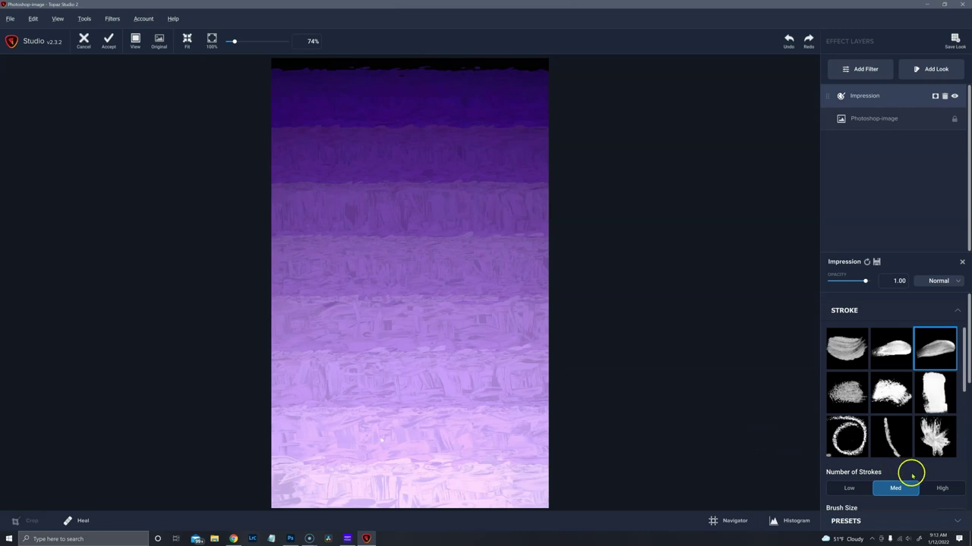
left_click(939, 489)
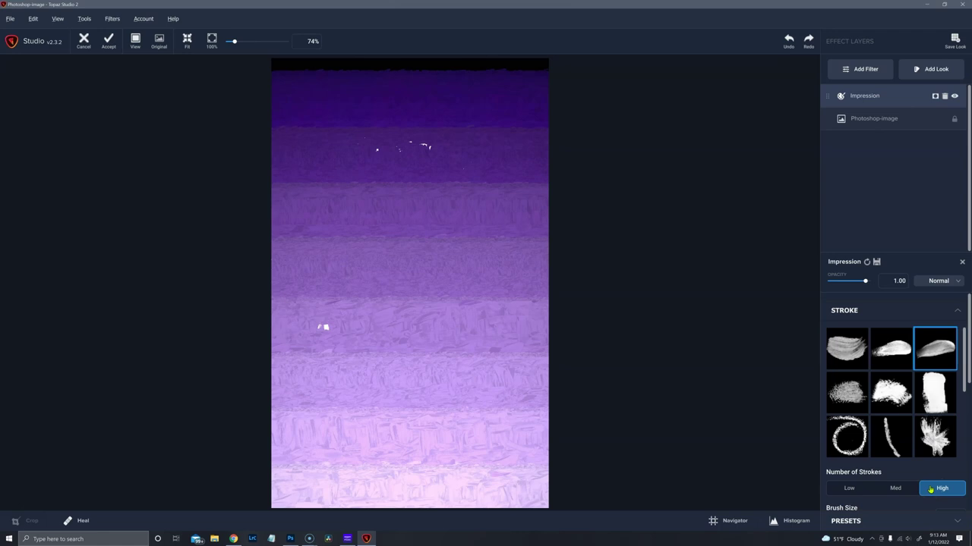
Compare with the unprocessed original bands, then return to the painted Impression preview
scroll(428, 309, "up", 5)
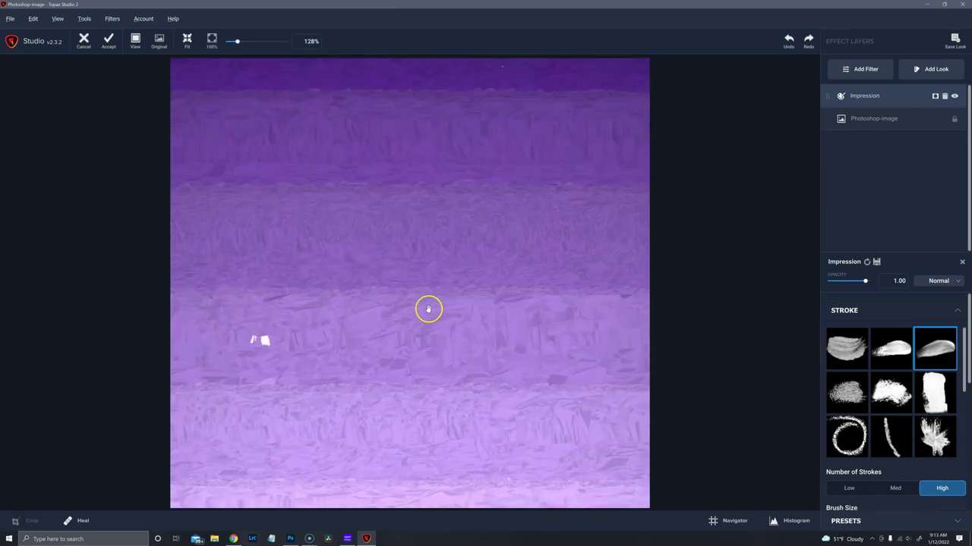
scroll(428, 308, "up", 1)
scroll(428, 309, "up", 1)
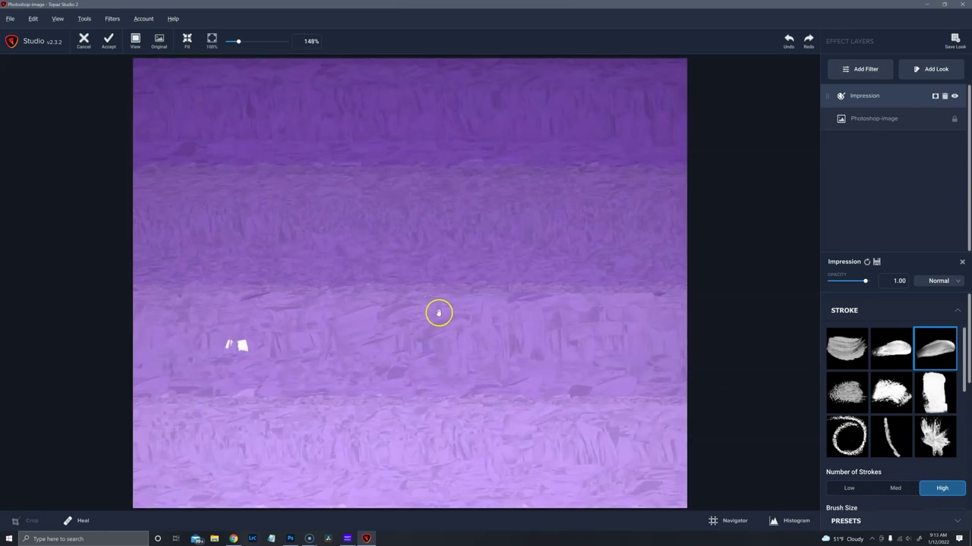
left_click_drag(602, 272, 585, 487)
left_click_drag(584, 281, 585, 421)
left_click(445, 82)
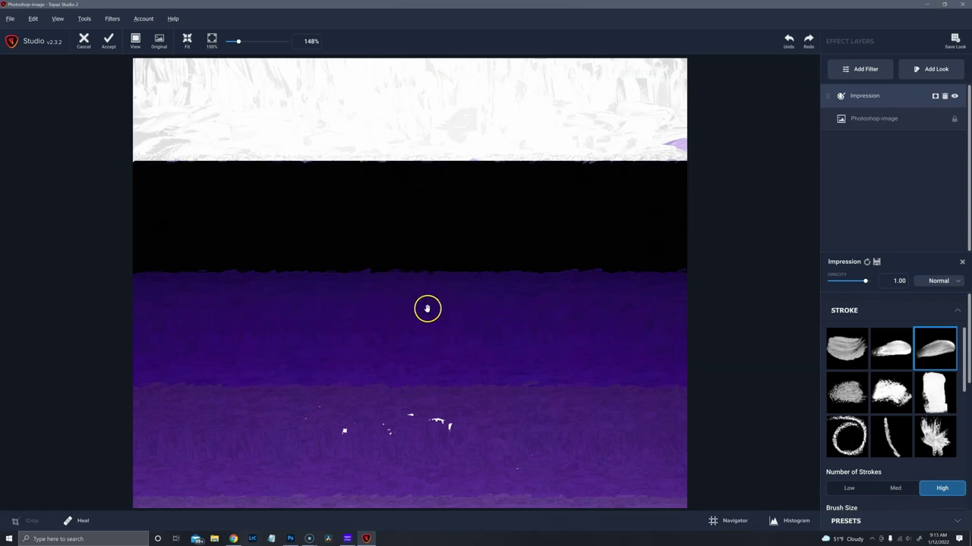
Pan through the painted strip from the white and black bands to the dark purple bands
scroll(427, 308, "down", 1)
scroll(427, 308, "up", 5)
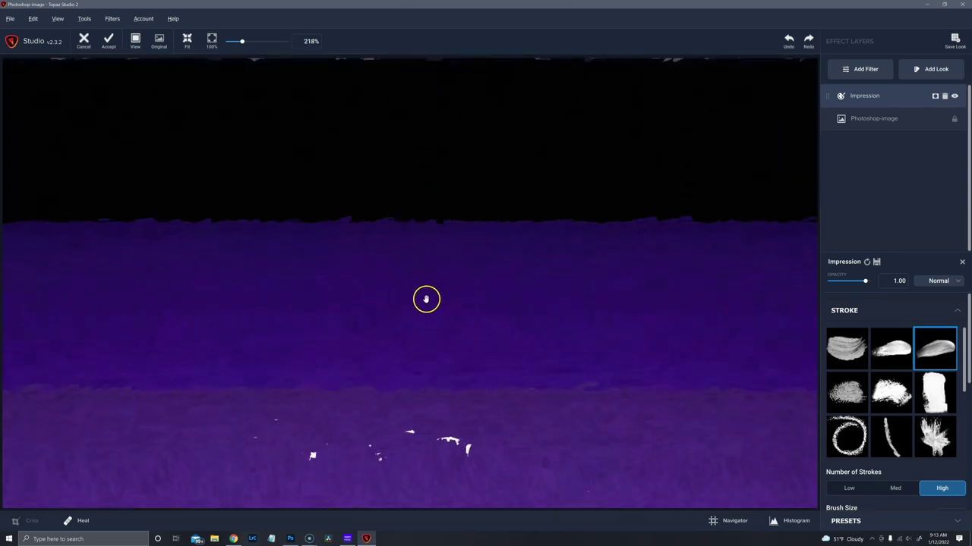
scroll(425, 91, "up", 1)
left_click_drag(425, 91, 376, 173)
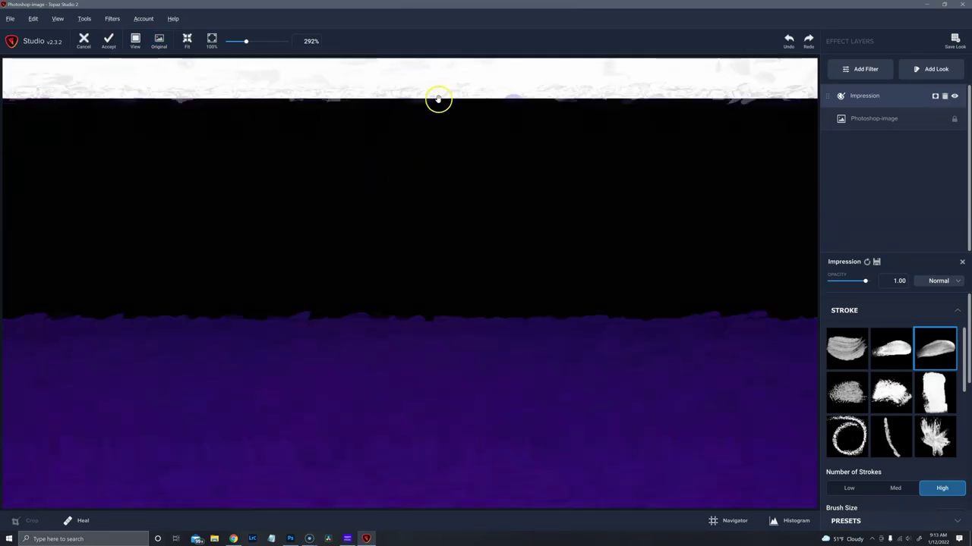
scroll(442, 151, "up", 3)
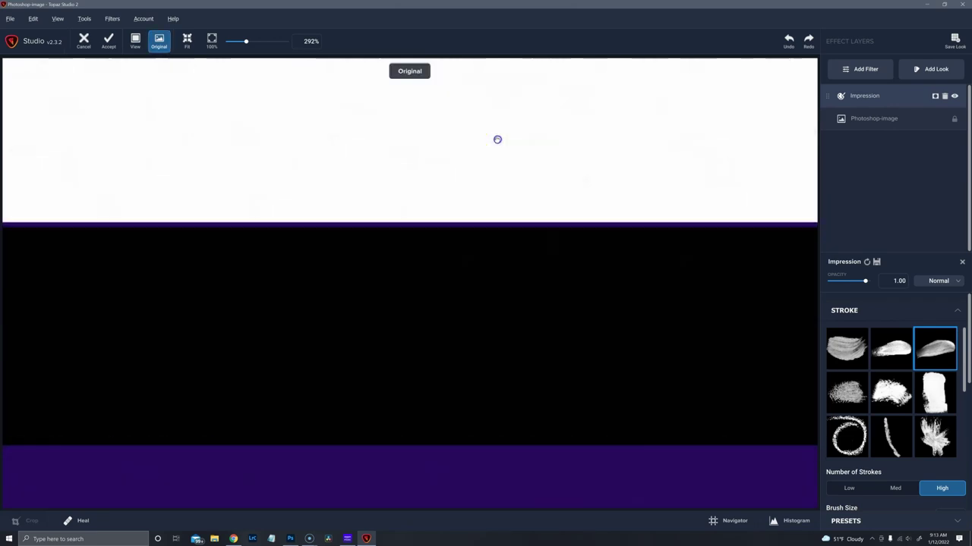
scroll(493, 182, "up", 1)
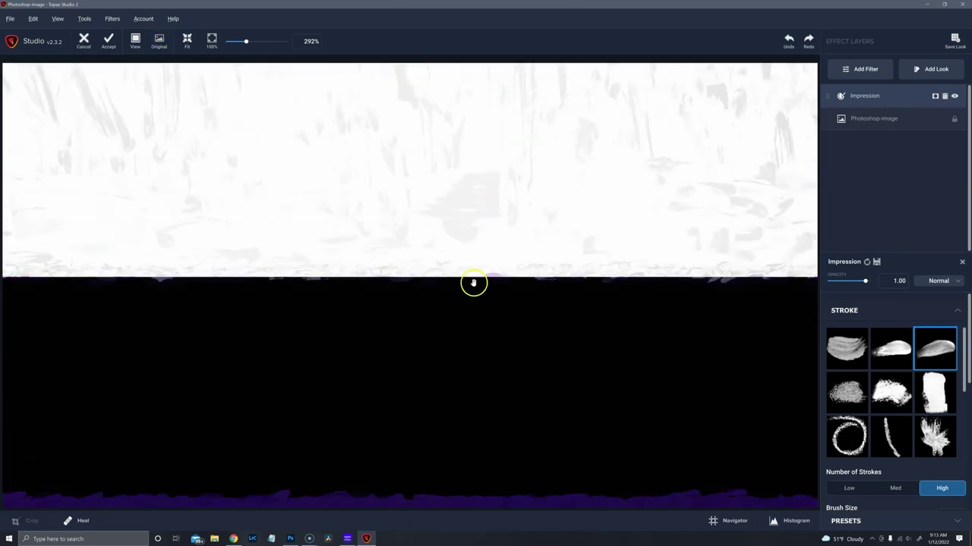
left_click_drag(458, 330, 490, 71)
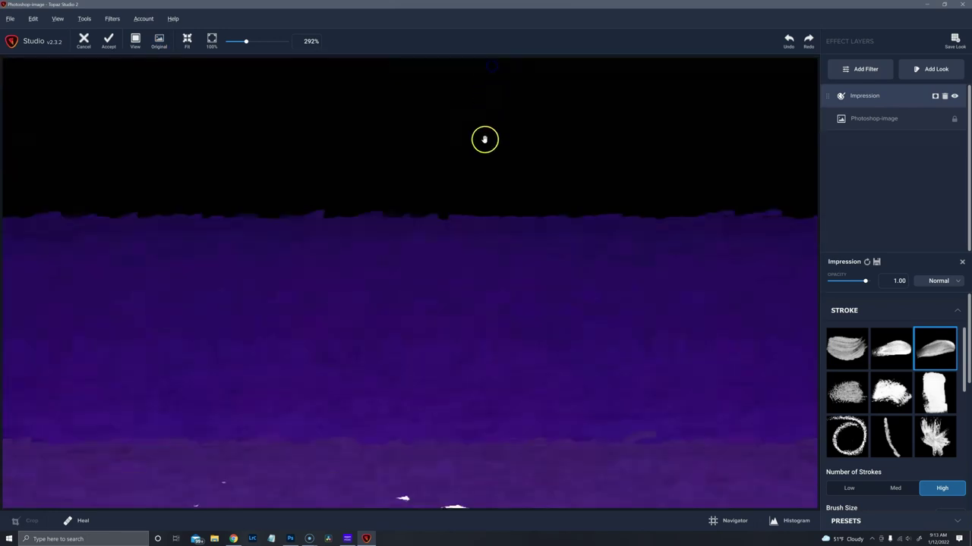
left_click_drag(488, 280, 507, 133)
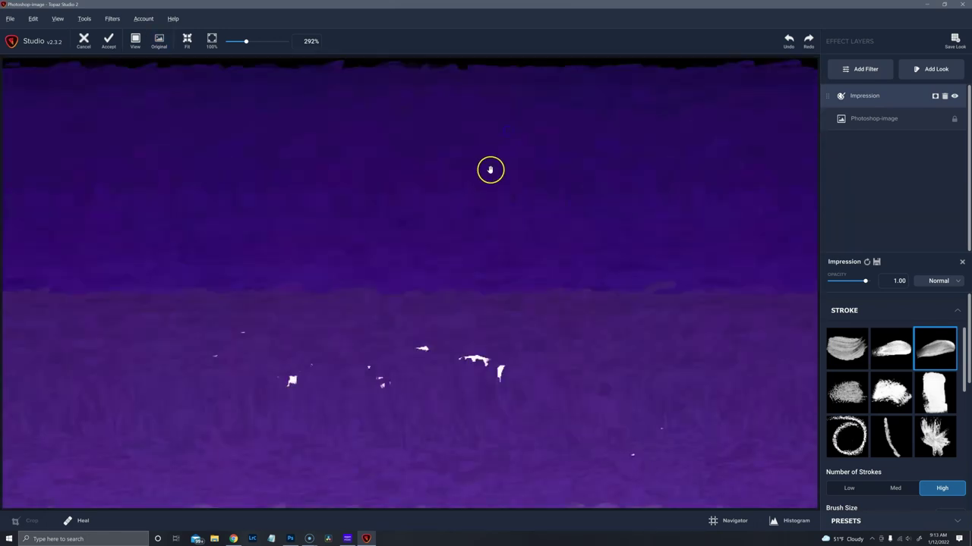
left_click_drag(487, 178, 489, 177)
Toggle Original with O repeatedly while panning down through the lighter lavender bands
key("o")
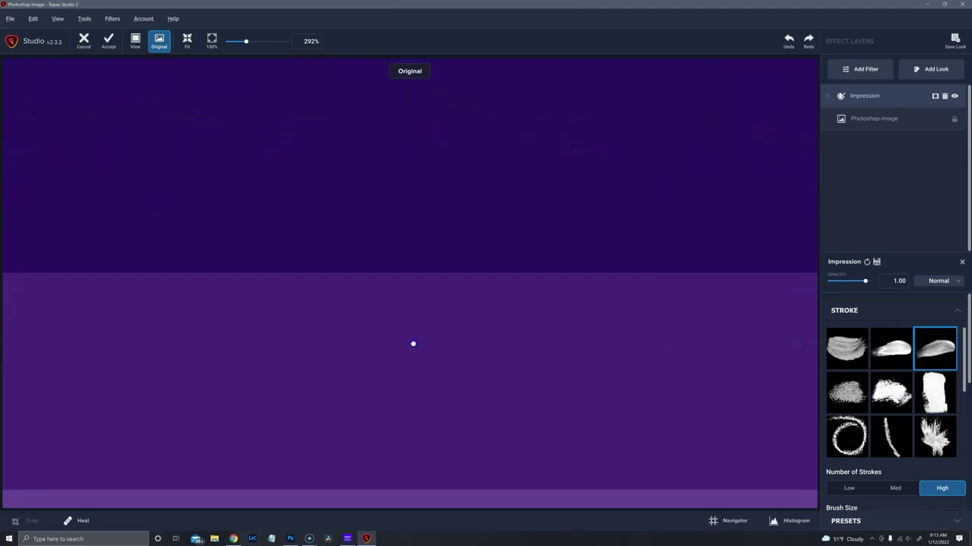
key("o")
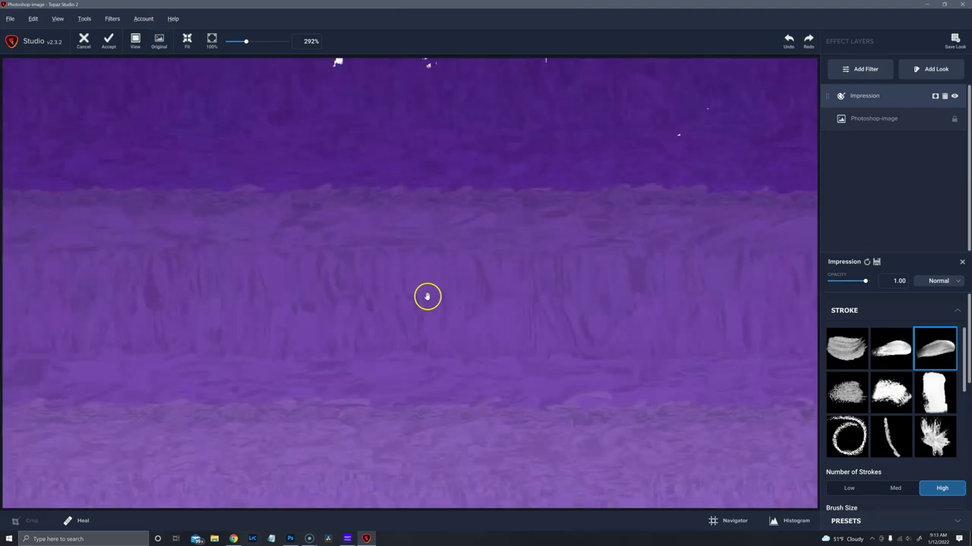
key("o")
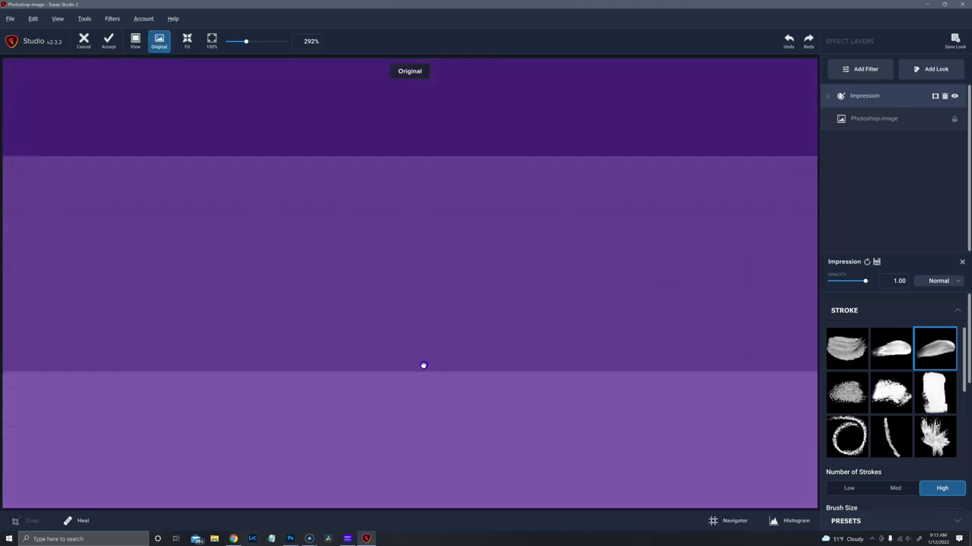
left_click_drag(431, 210, 432, 167)
key("o")
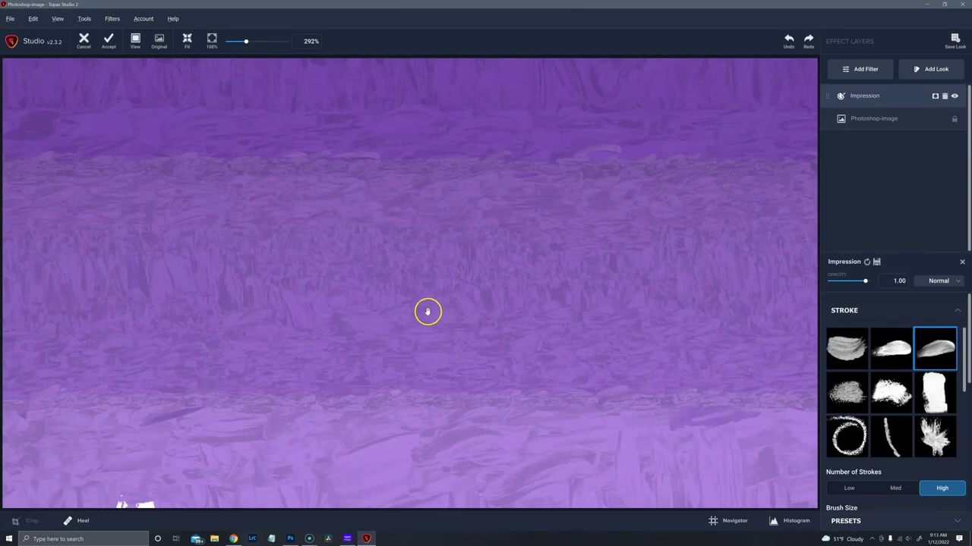
key("o")
left_click_drag(440, 475, 448, 303)
key("o")
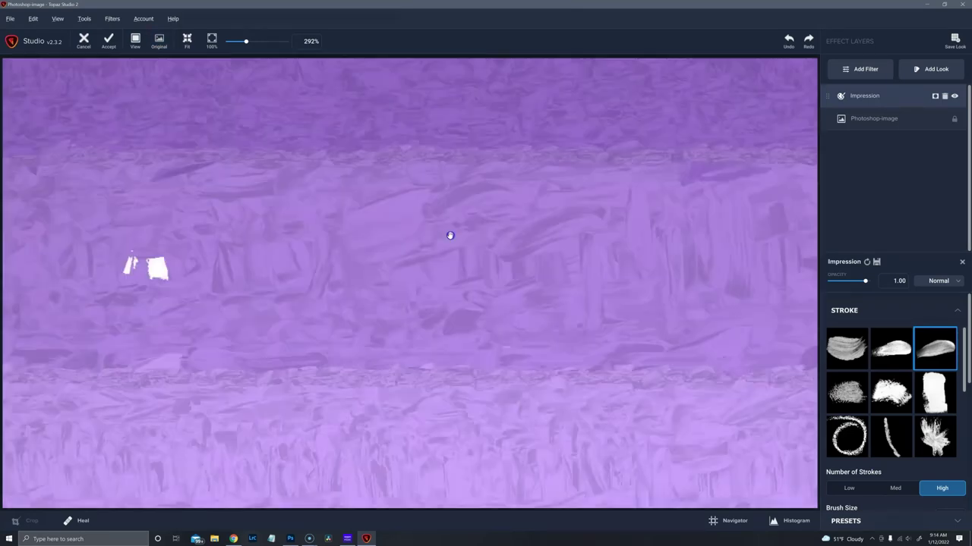
left_click_drag(449, 237, 430, 418)
key("o")
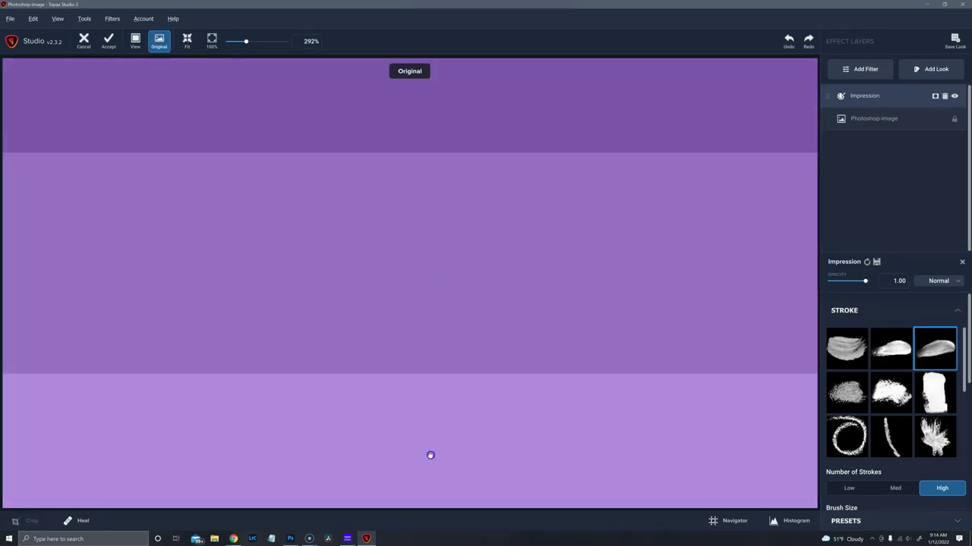
left_click_drag(429, 453, 448, 227)
key("o")
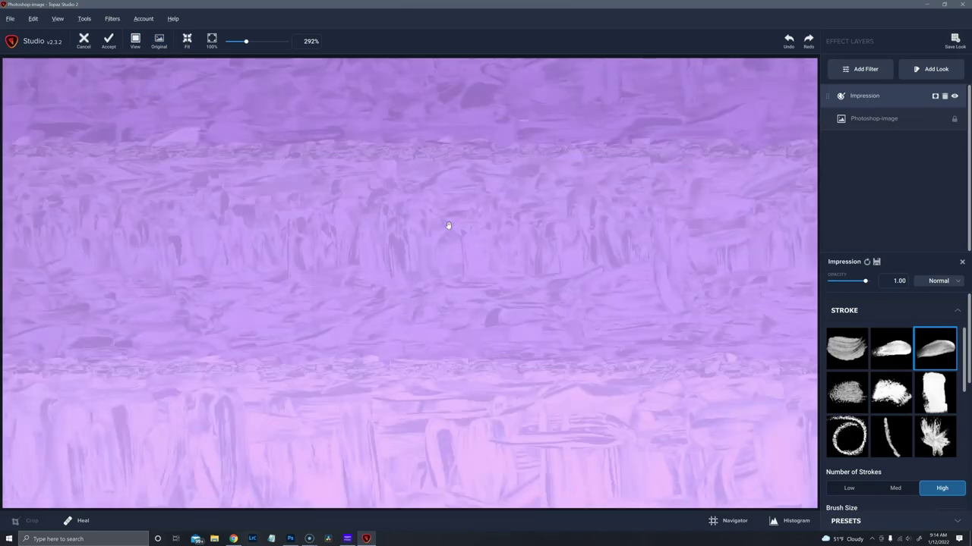
Finish on the painted result and zoom out to show the whole strip
scroll(446, 226, "down", 3)
key("o")
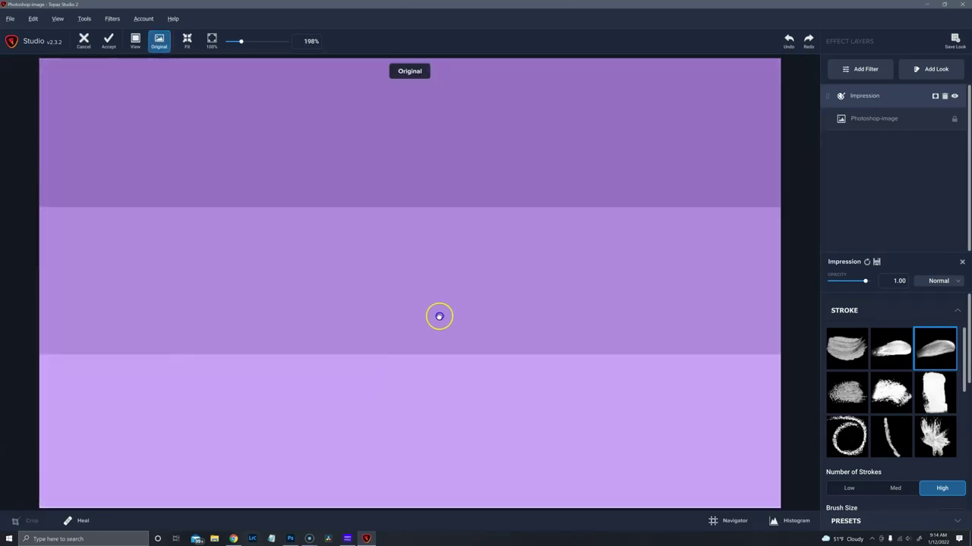
key("o")
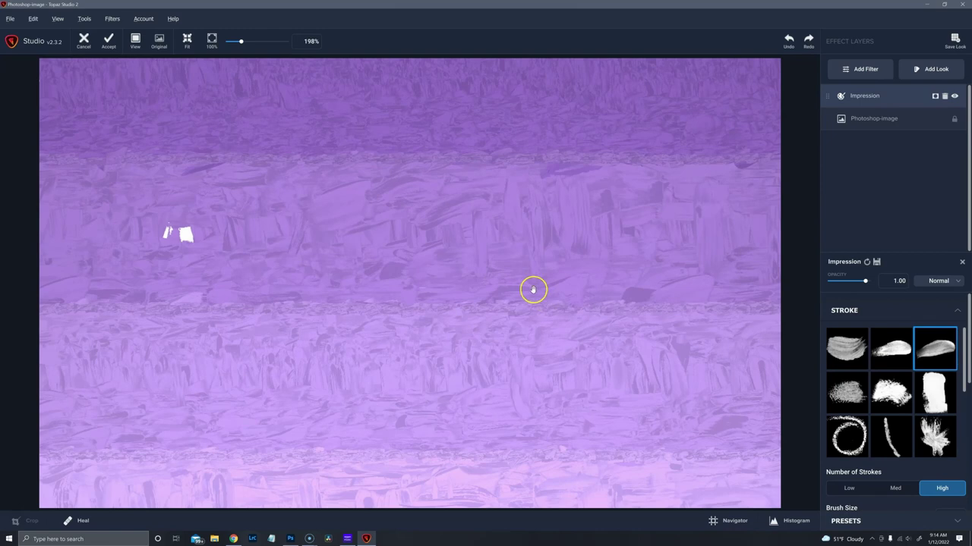
scroll(518, 281, "down", 1)
scroll(518, 280, "down", 2)
scroll(517, 280, "down", 2)
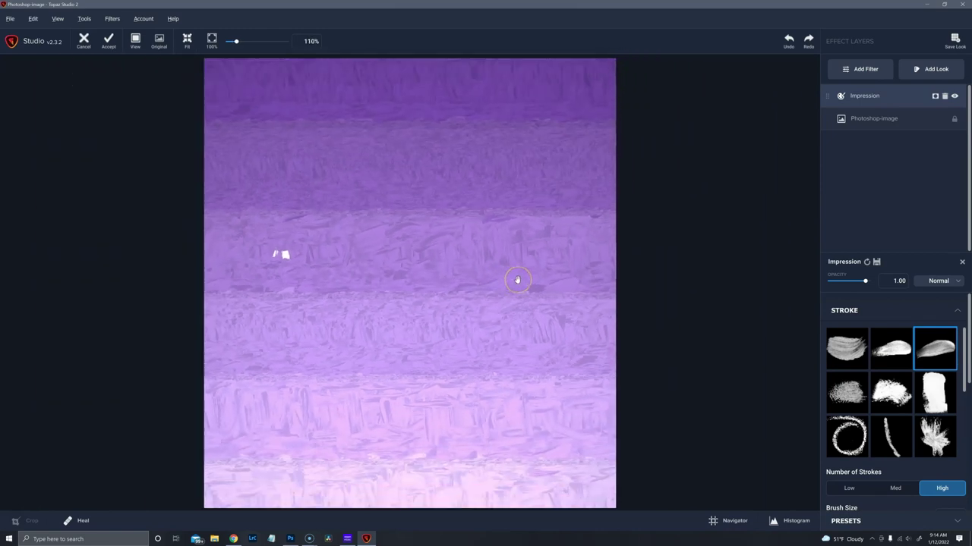
Try Med and then Low for Number of Strokes
scroll(517, 280, "down", 1)
left_click(507, 279)
scroll(507, 278, "down", 1)
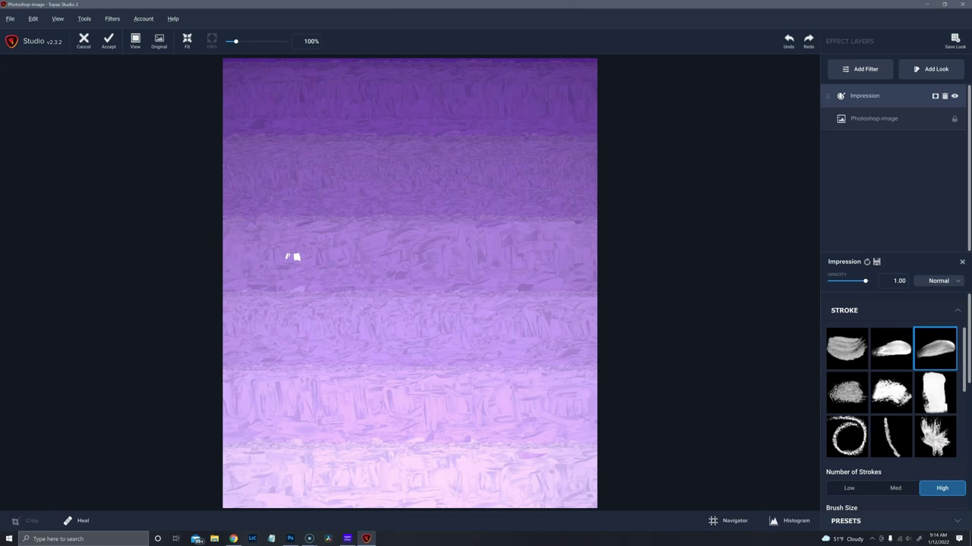
left_click(895, 488)
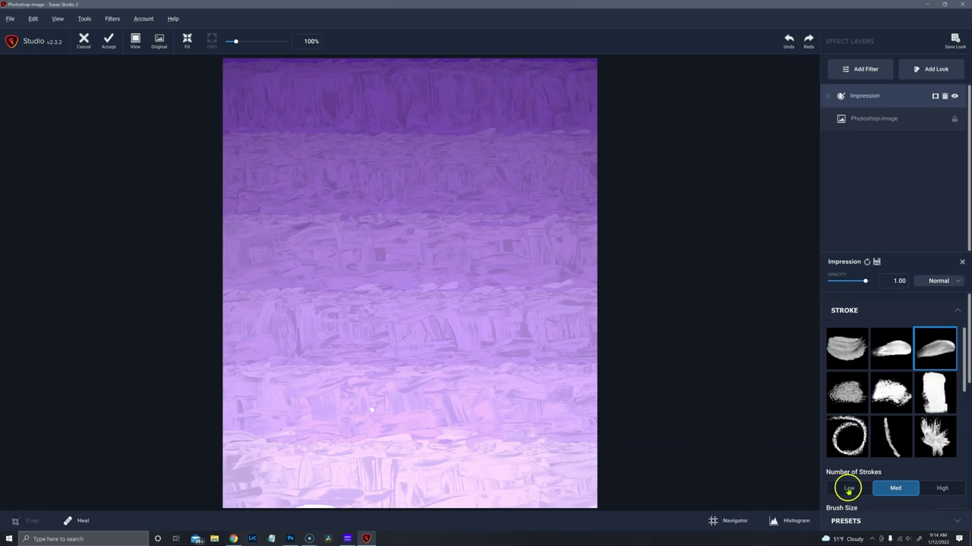
left_click(848, 489)
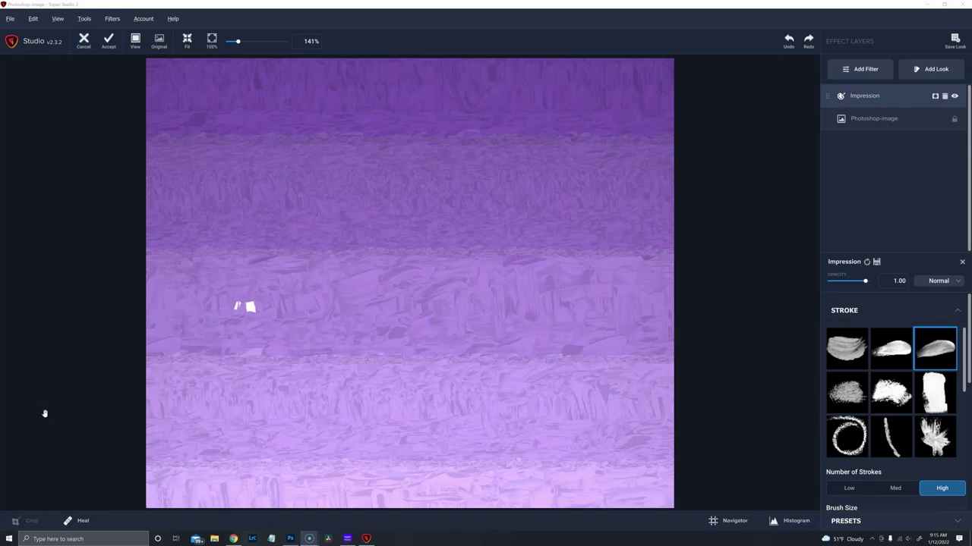
Compare painted and original views with backslash, then scroll the panel down to Lighting
key("backslash")
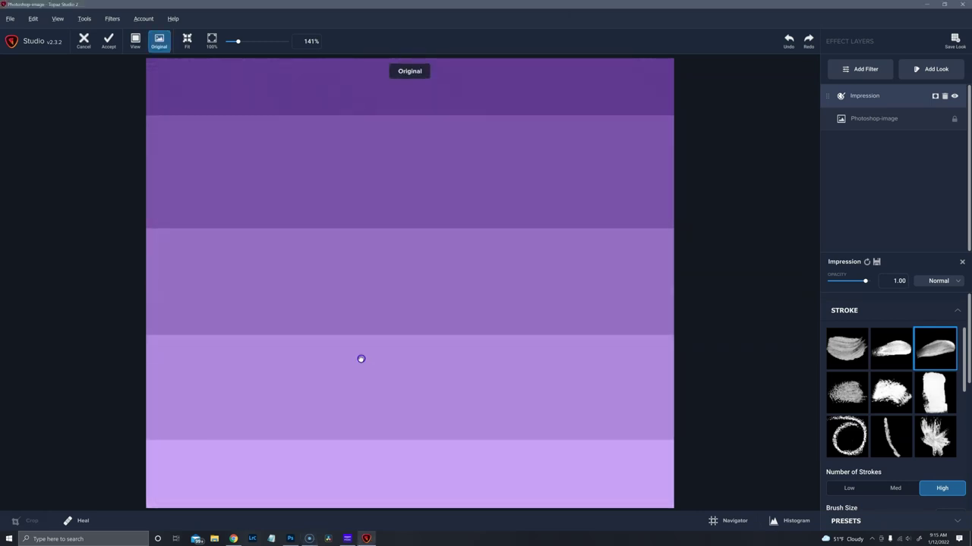
left_click(359, 345)
left_click(356, 394)
left_click(348, 470)
left_click(344, 320)
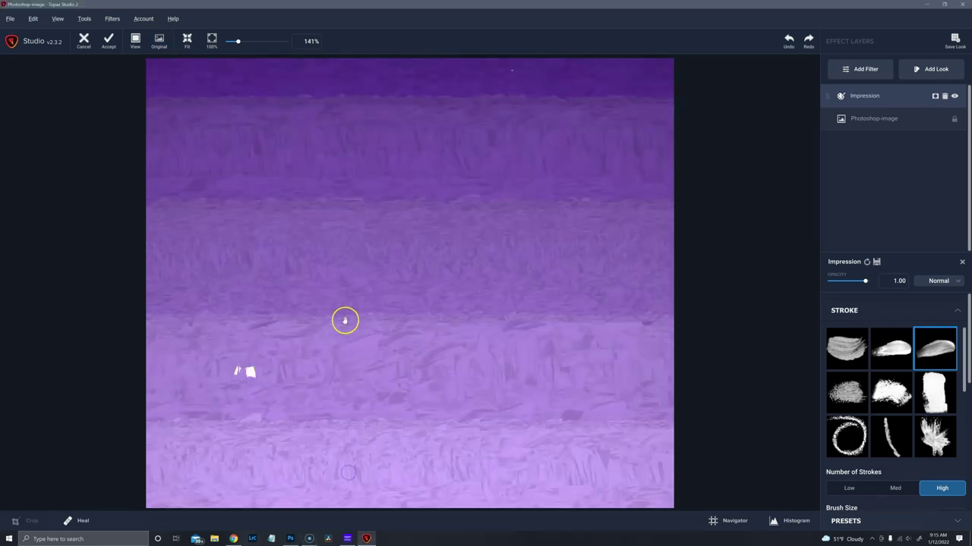
scroll(429, 414, "down", 1)
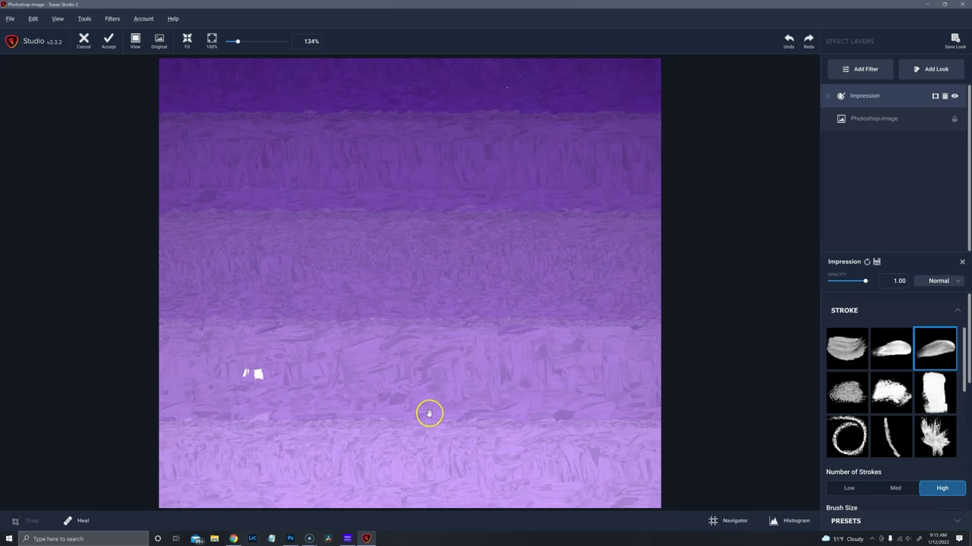
scroll(428, 414, "down", 4)
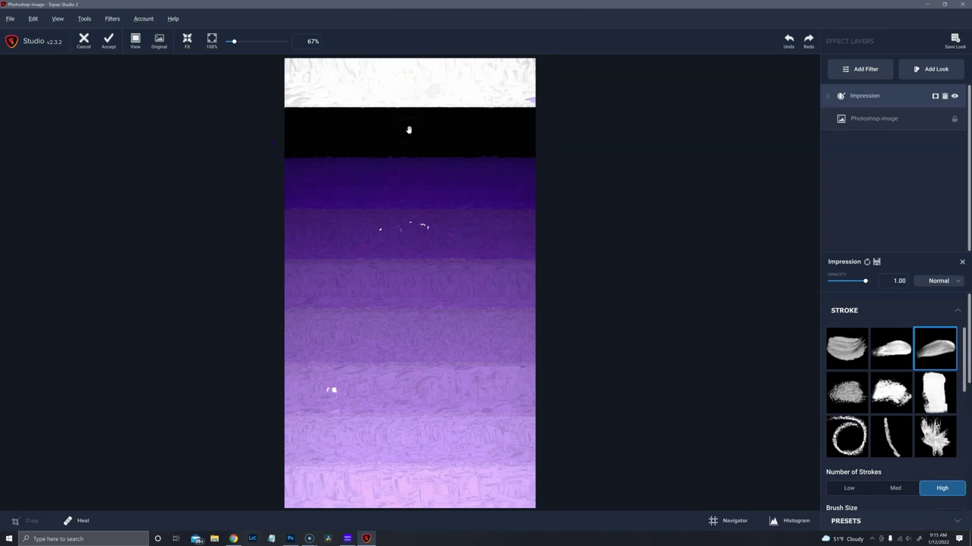
left_click_drag(408, 130, 438, 130)
left_click_drag(966, 376, 961, 543)
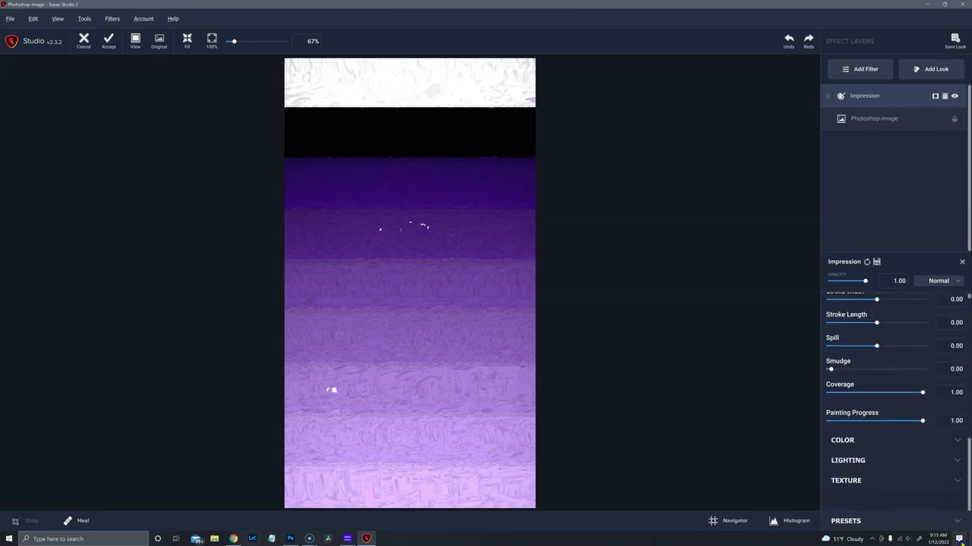
Expand Lighting and view the original, panning up to the image's top edge
left_click(955, 461)
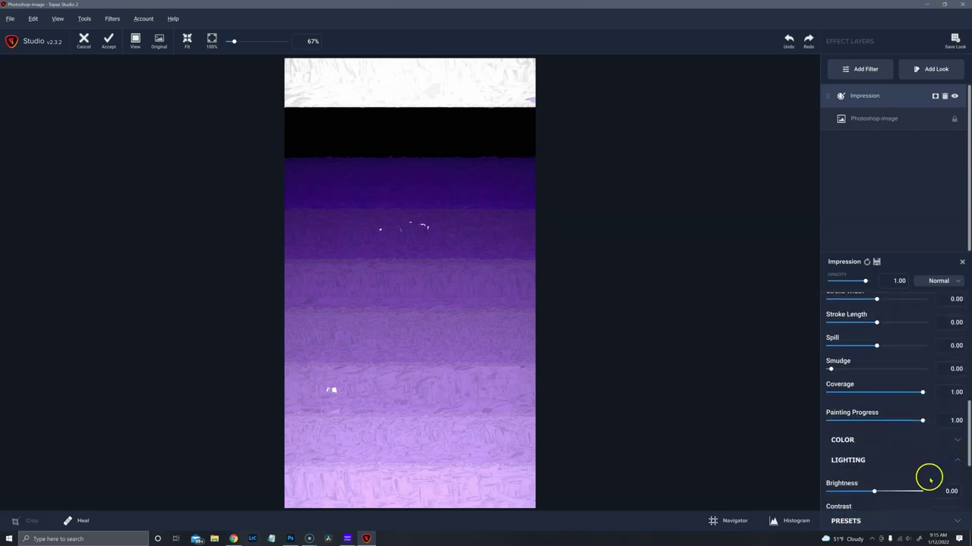
scroll(968, 448, "down", 2)
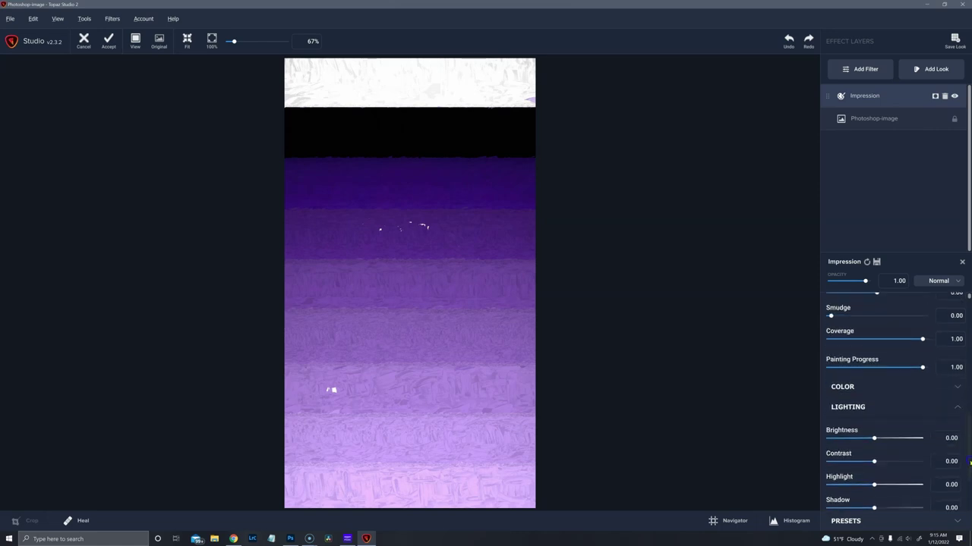
scroll(401, 105, "up", 2)
scroll(403, 106, "up", 3)
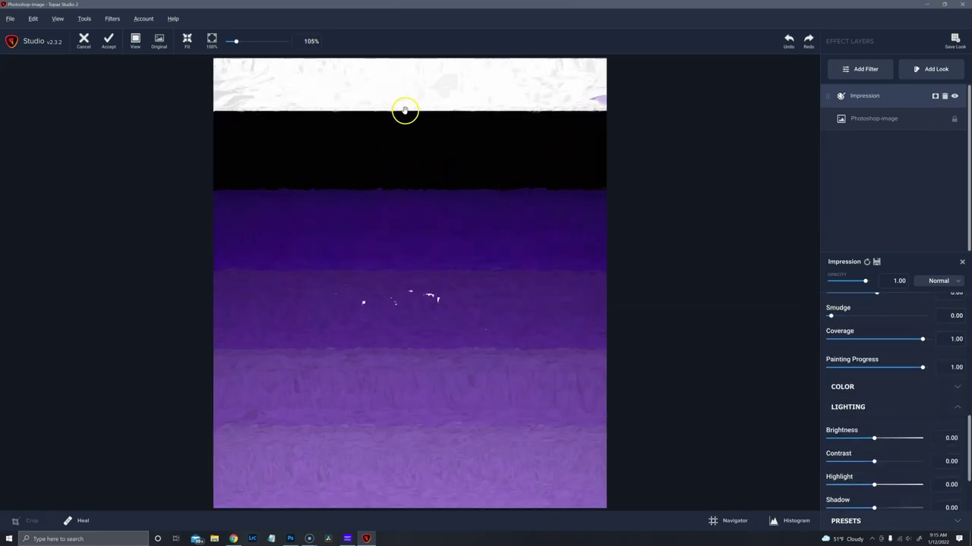
left_click(435, 113)
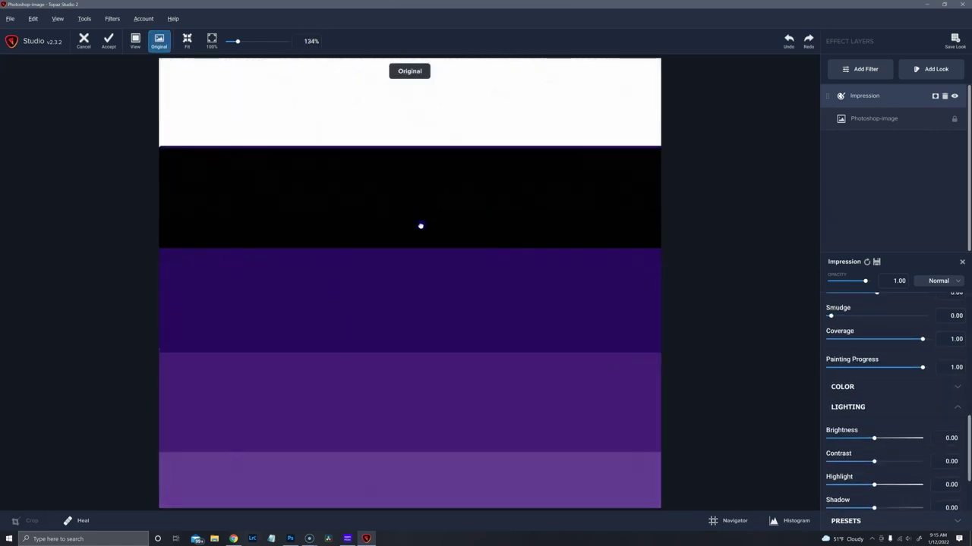
scroll(430, 159, "up", 2)
left_click_drag(453, 124, 457, 251)
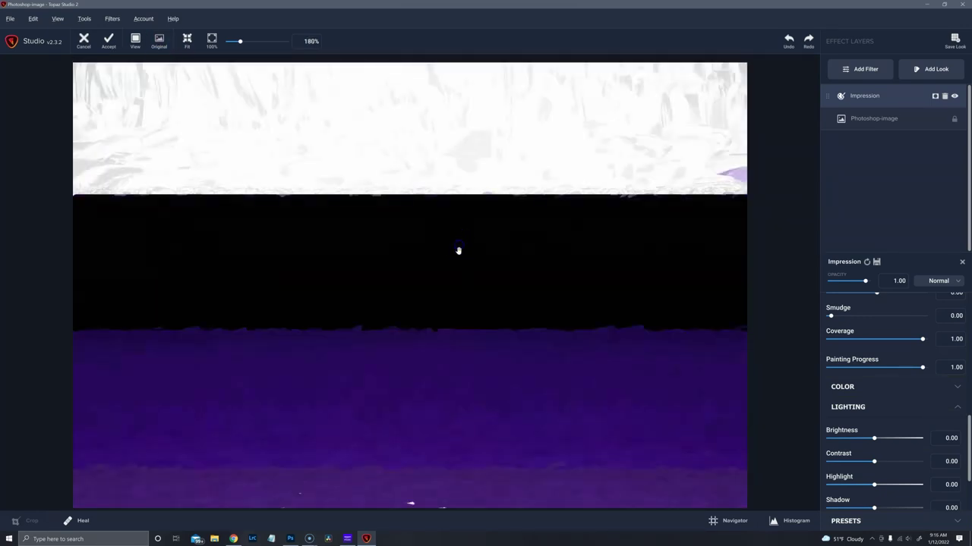
Try contrast 0.56, -0.74 and 0.88, then set Shadow 0.49, Brightness 0.44, Contrast 0.77
left_click(899, 462)
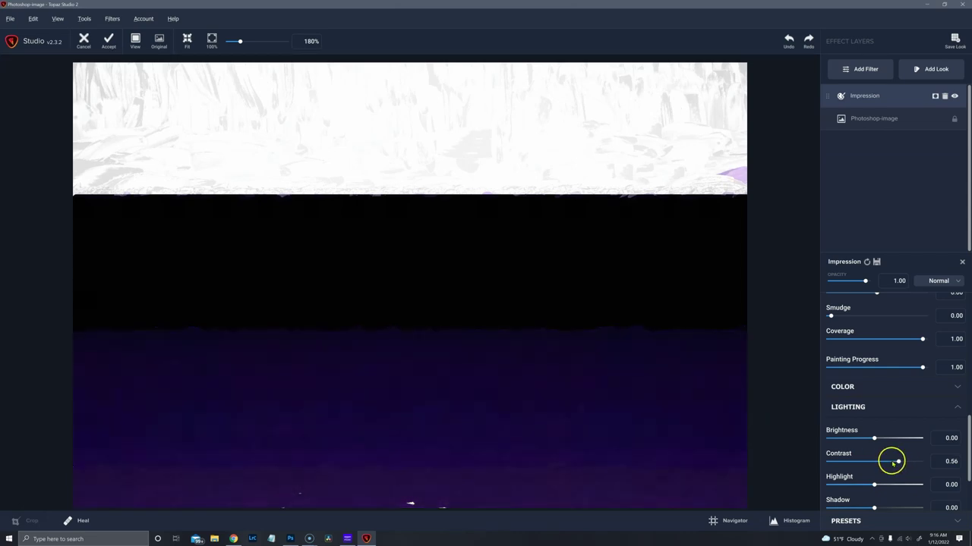
left_click(841, 461)
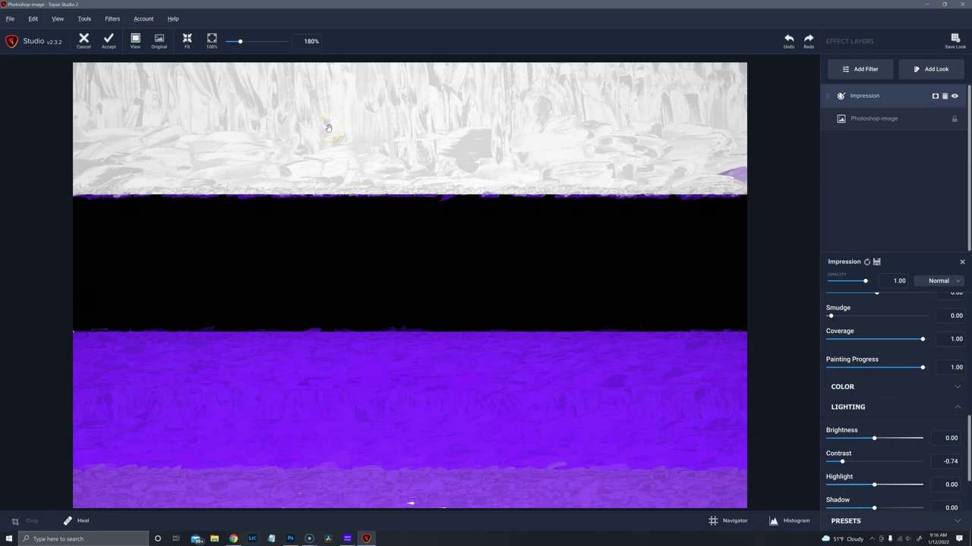
left_click(912, 461)
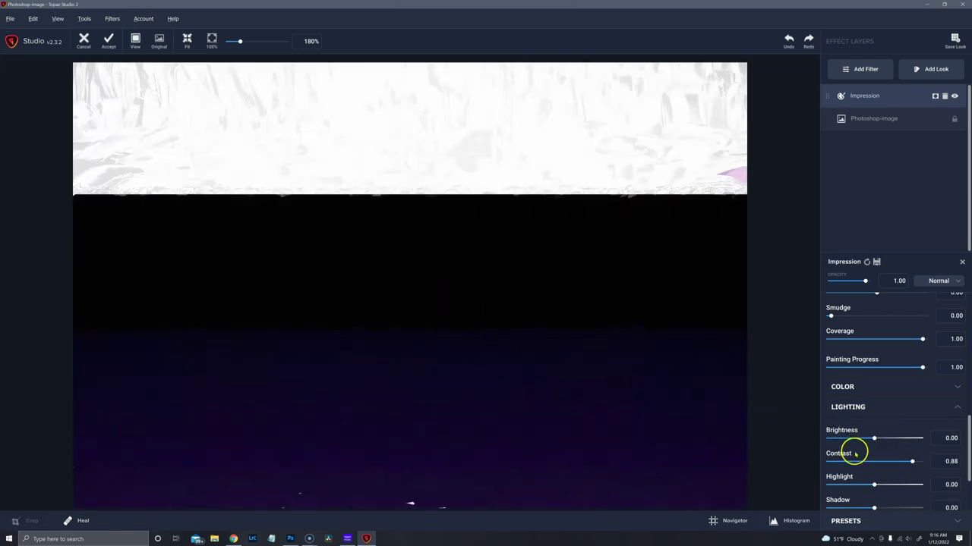
left_click(876, 461)
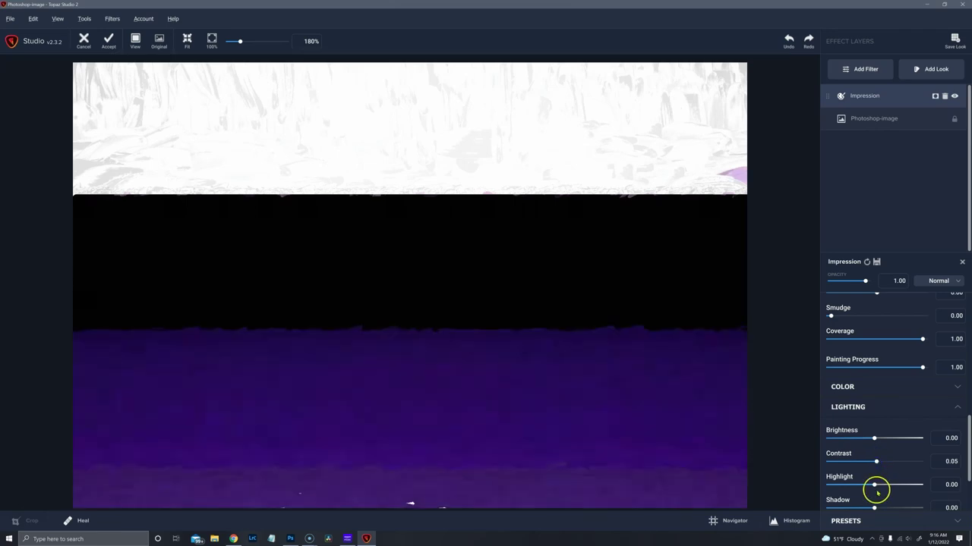
left_click_drag(874, 508, 895, 509)
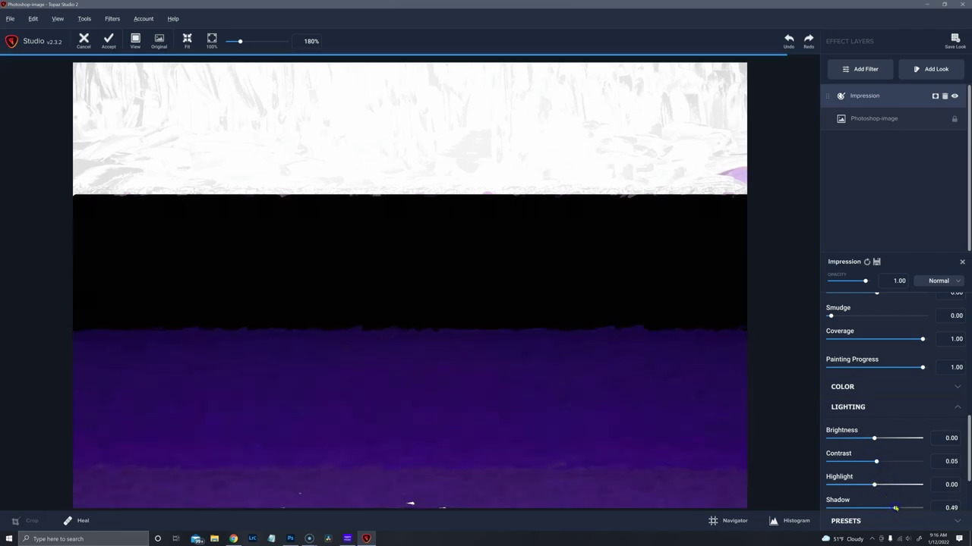
left_click_drag(873, 438, 893, 440)
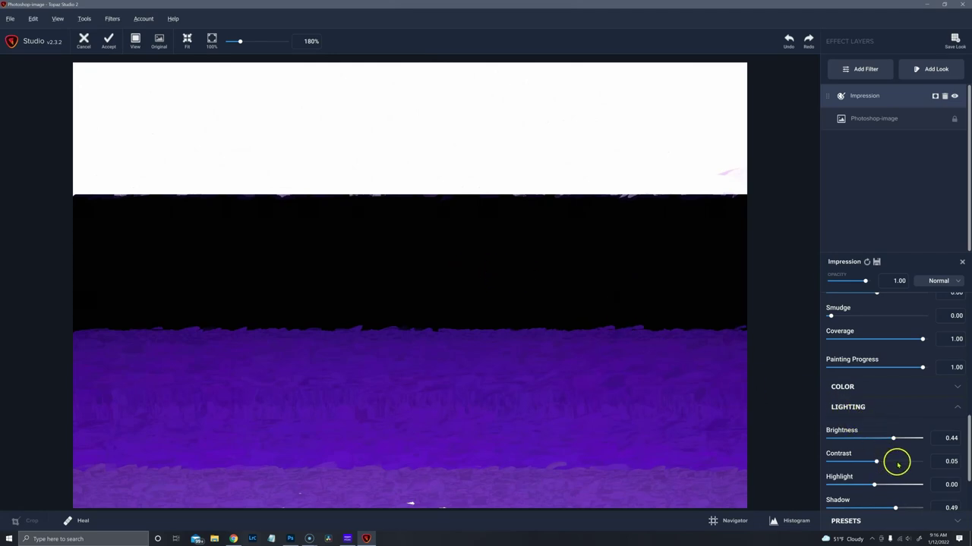
mouse_move(897, 463)
left_mouse_down()
mouse_move(908, 460)
mouse_move(853, 462)
mouse_move(879, 463)
left_mouse_up()
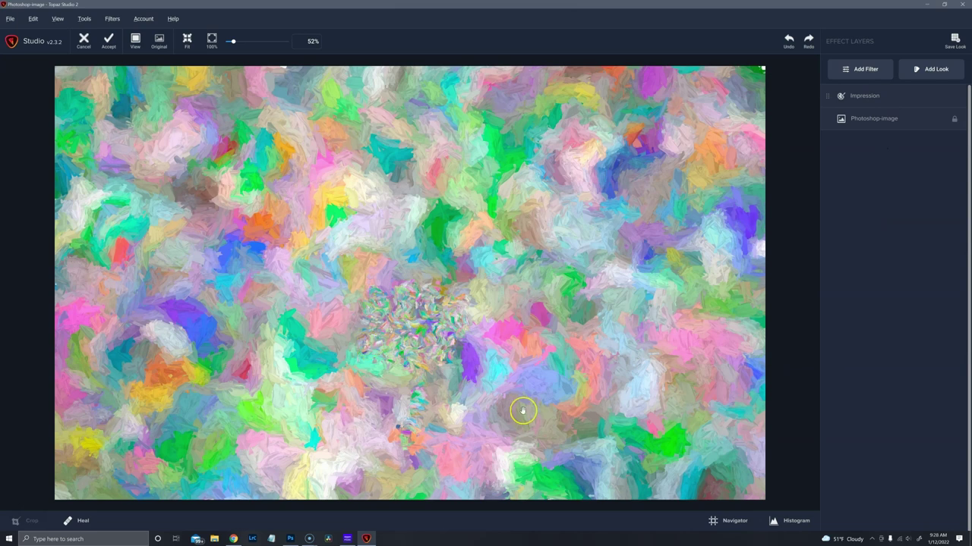
Zoom into the multicolour canvas and select the Impression layer in Effect Layers
scroll(422, 332, "up", 3)
scroll(447, 388, "up", 1)
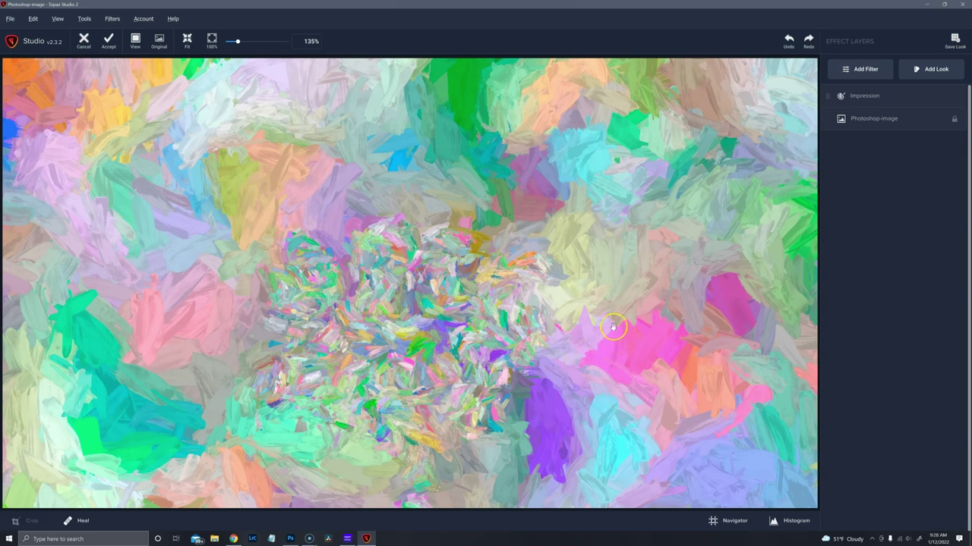
mouse_move(903, 96)
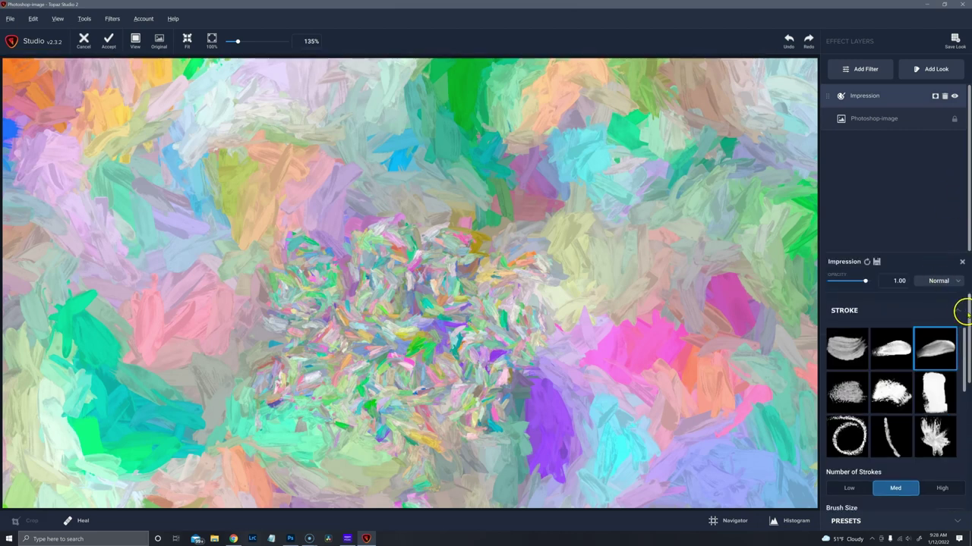
Experiment with heavy Smudge, Paint Opacity and Volume near 0.29, and maximum Spill reset to zero
scroll(968, 313, "down", 10)
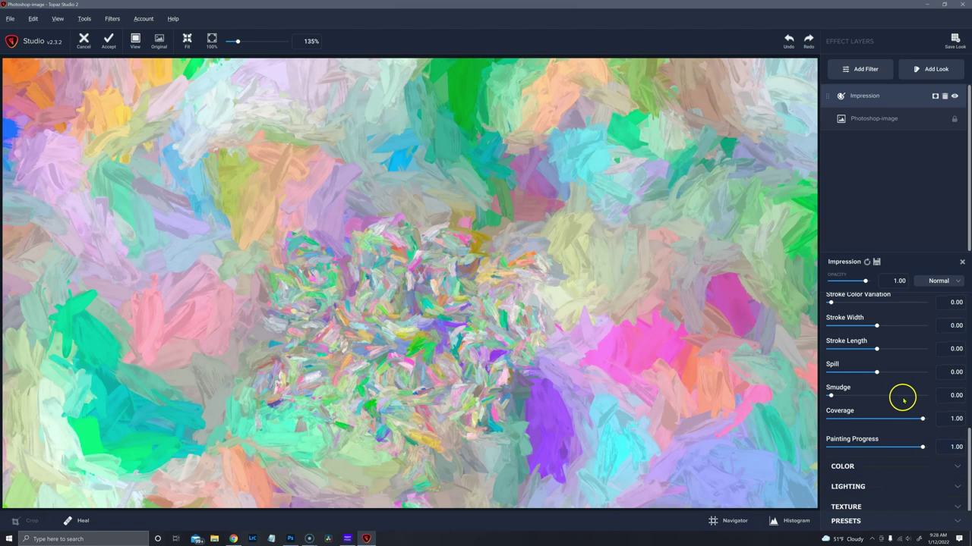
left_click(907, 396)
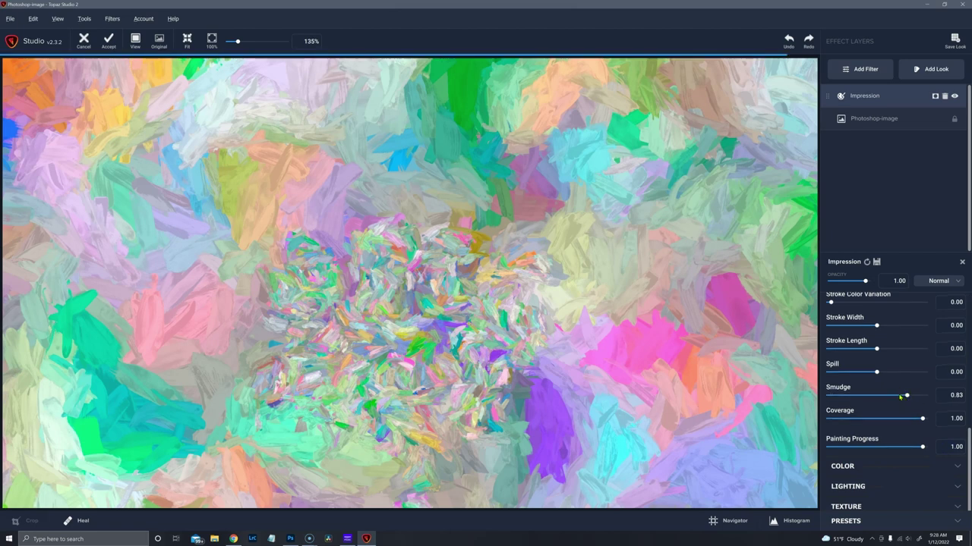
left_click_drag(962, 439, 899, 364)
left_click(858, 370)
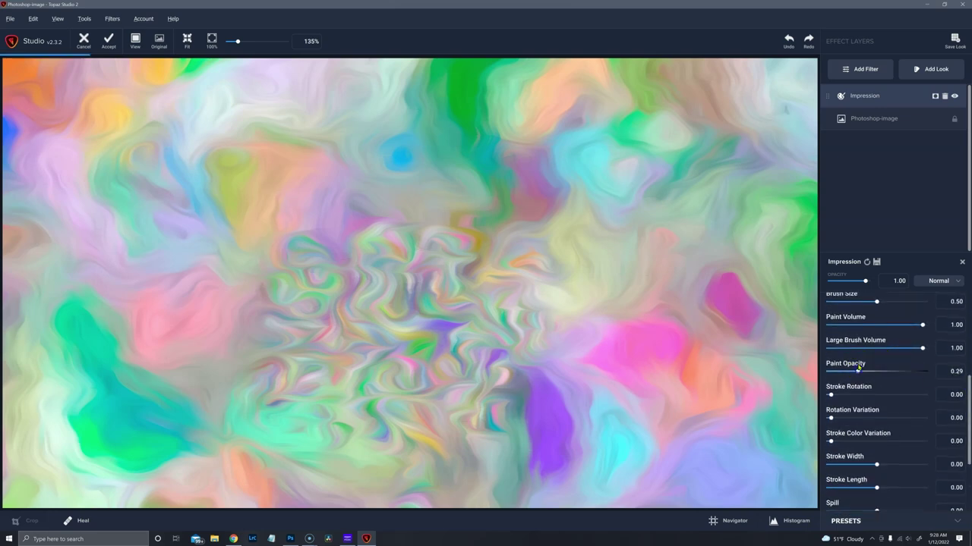
left_click(858, 326)
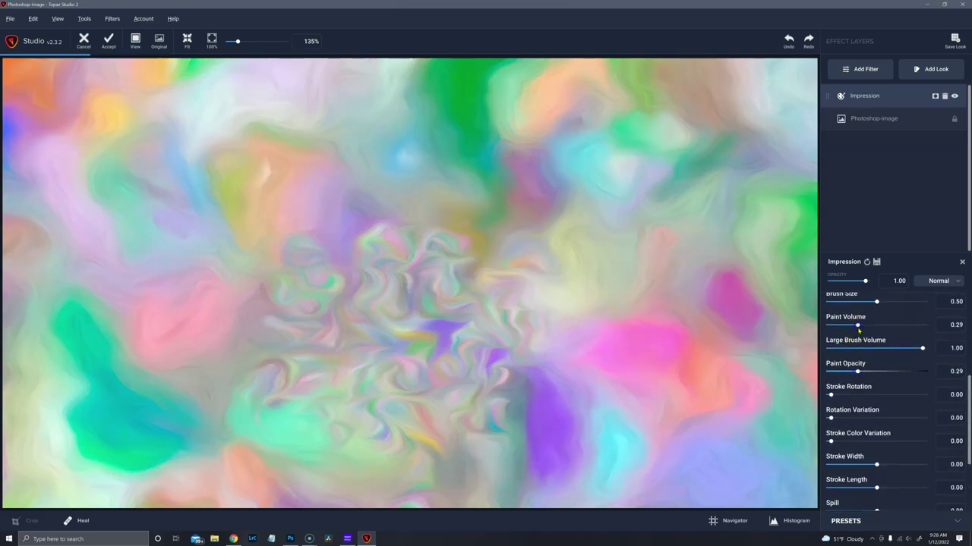
left_click(856, 371)
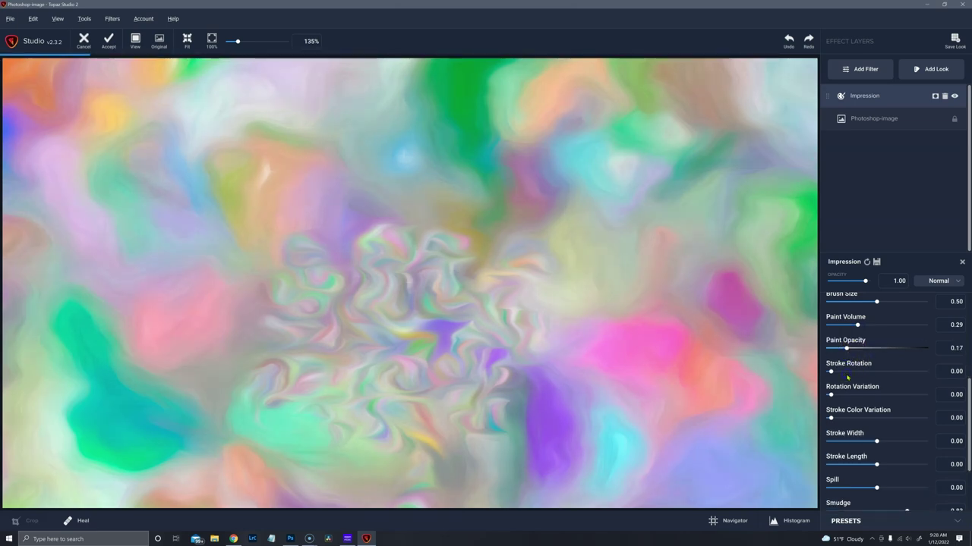
scroll(847, 376, "down", 3)
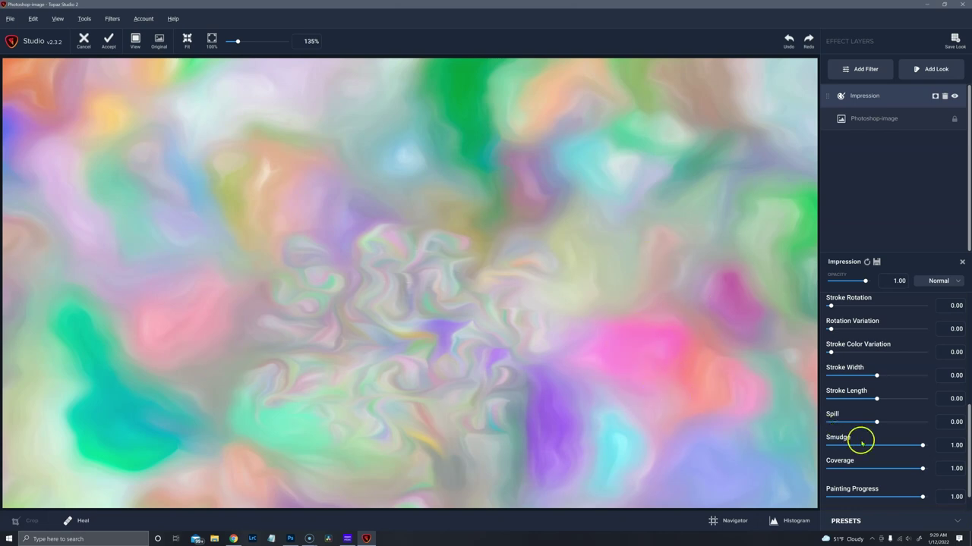
left_click_drag(842, 422, 920, 422)
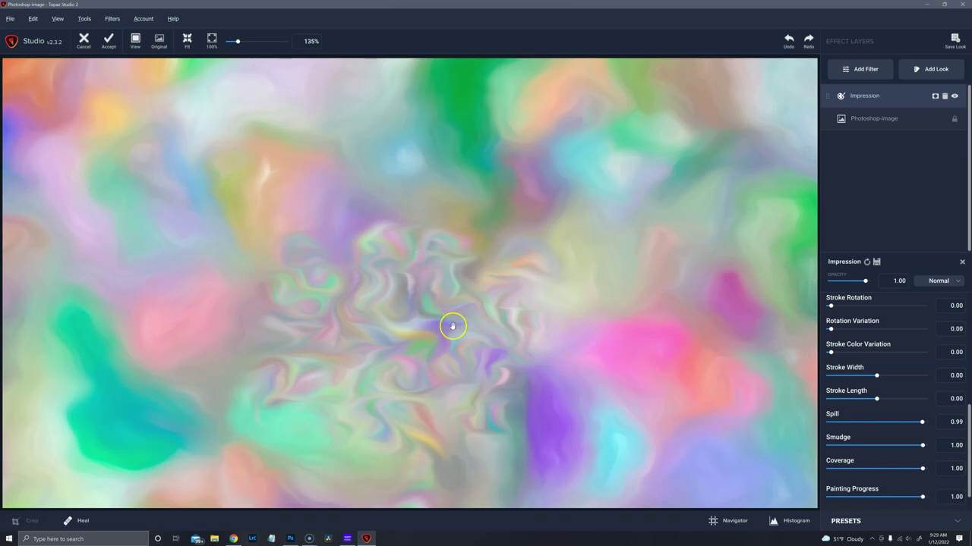
double_click(881, 423)
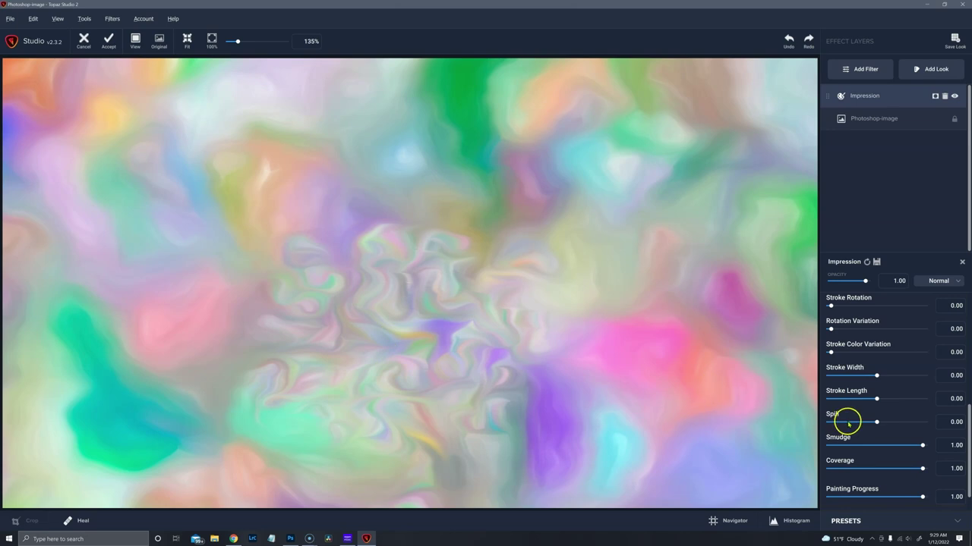
Try High and Low stroke counts, set Brush Size to 0.97, and settle on Med
scroll(960, 425, "up", 5)
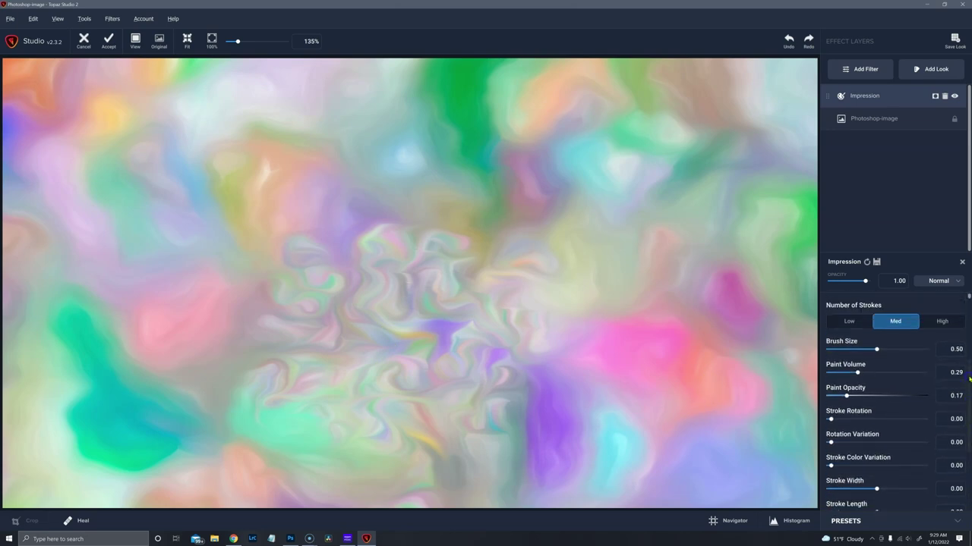
left_click(939, 383)
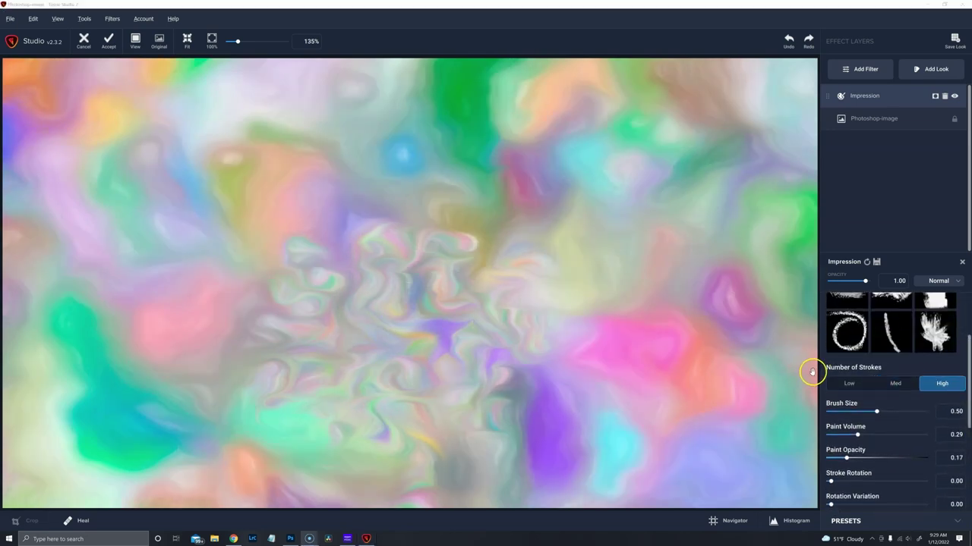
left_click(849, 384)
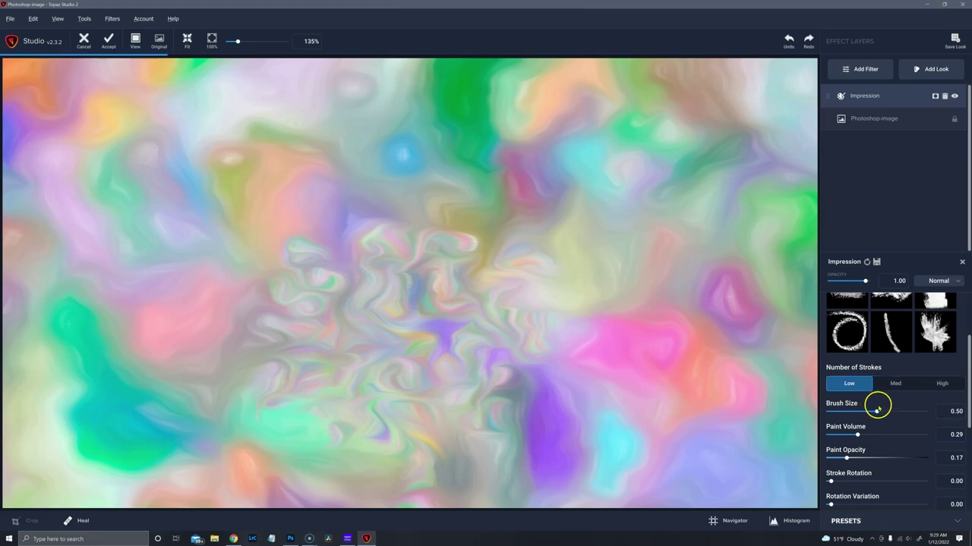
left_click(921, 415)
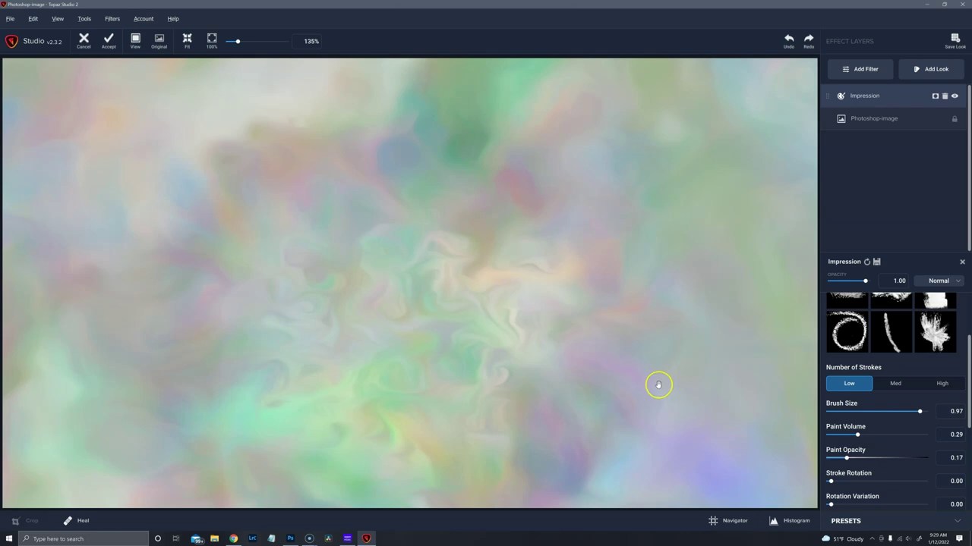
left_click(887, 389)
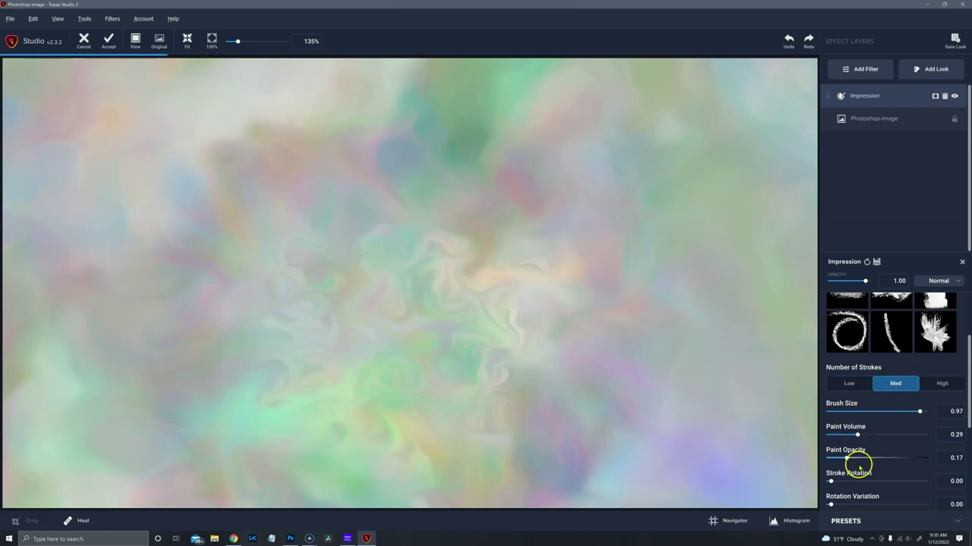
scroll(857, 462, "down", 3)
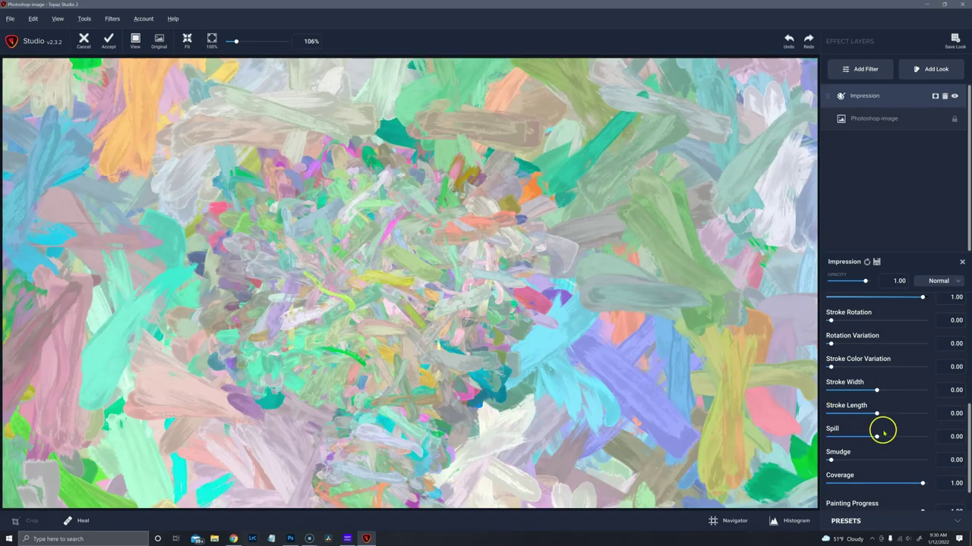
Lower Spill to -0.02 and step Painting Progress from 0.00 through 0.16, 0.50 and 0.85 to 1.00
left_click_drag(878, 436, 875, 436)
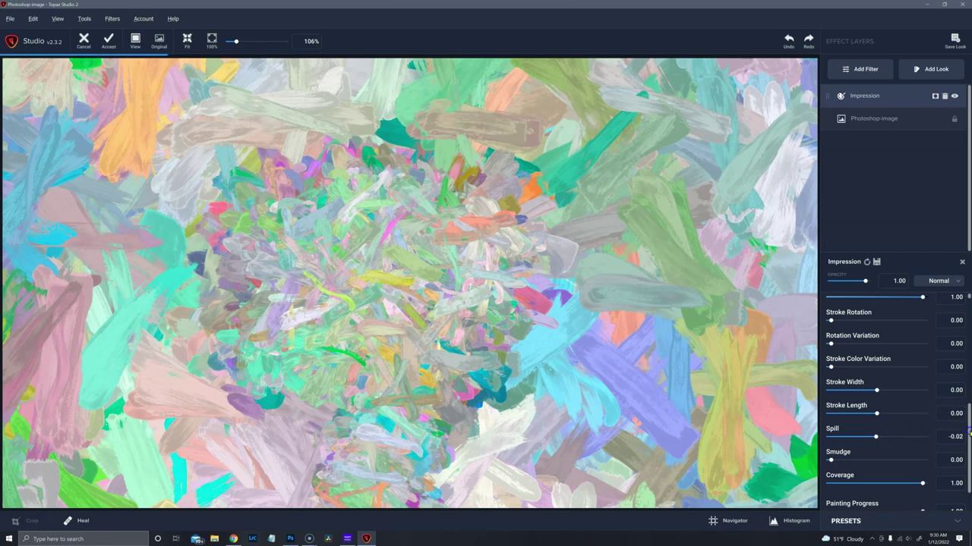
left_click_drag(968, 432, 966, 481)
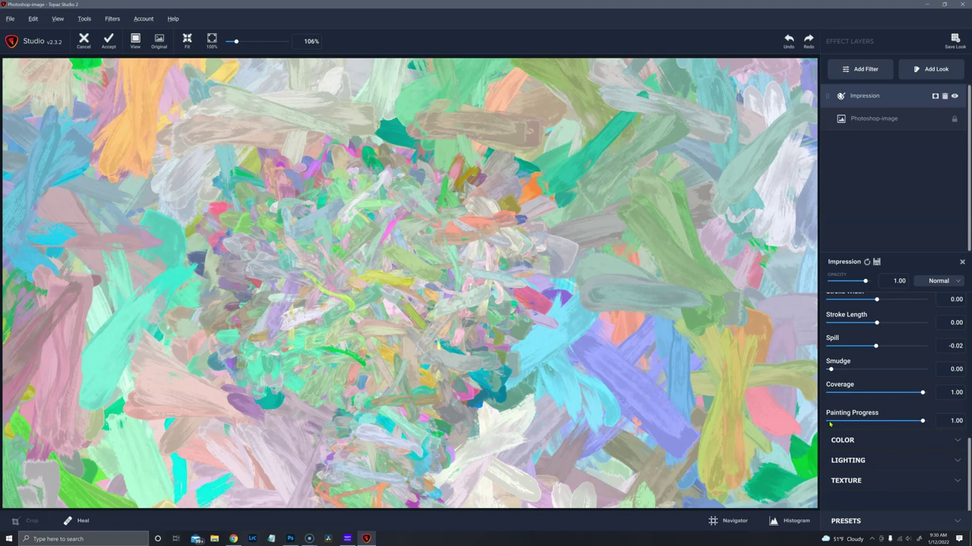
left_click(833, 422)
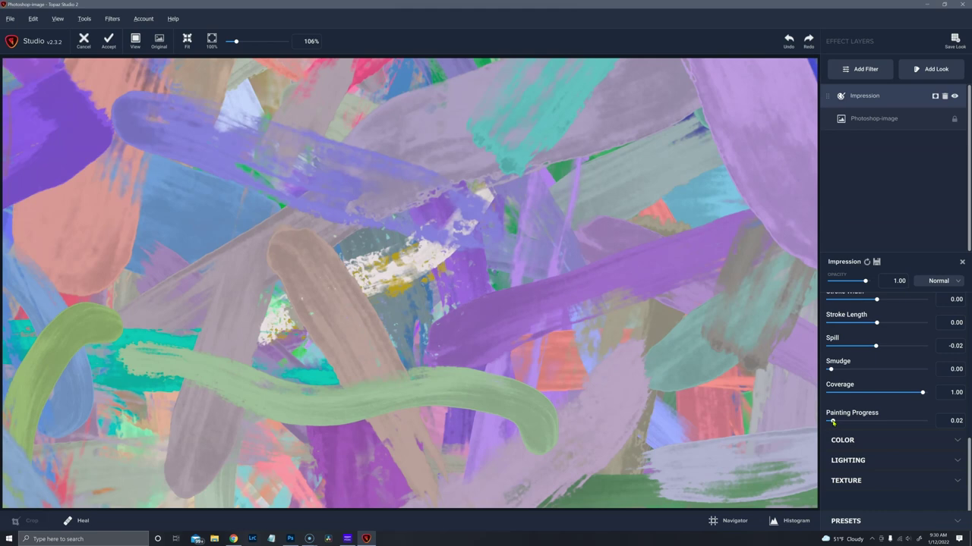
left_click(844, 423)
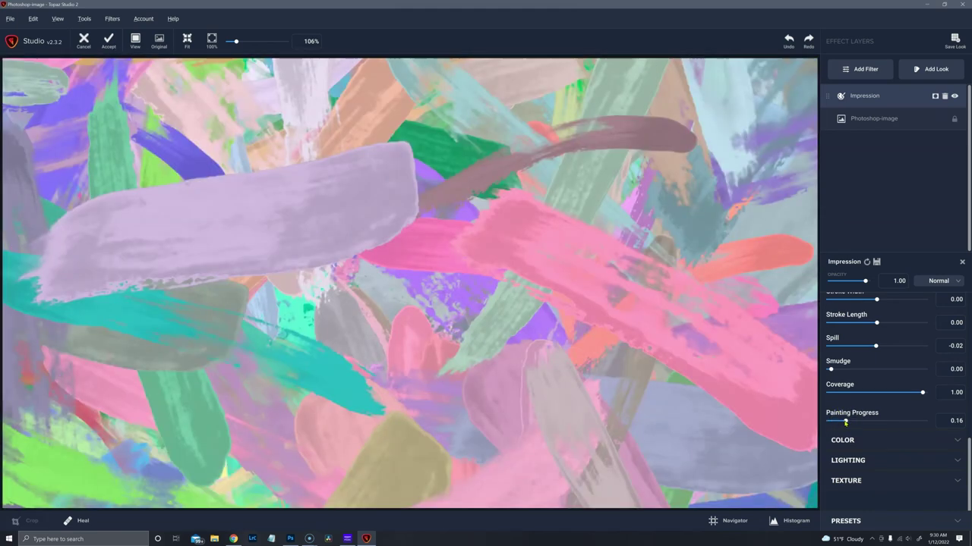
left_click(877, 422)
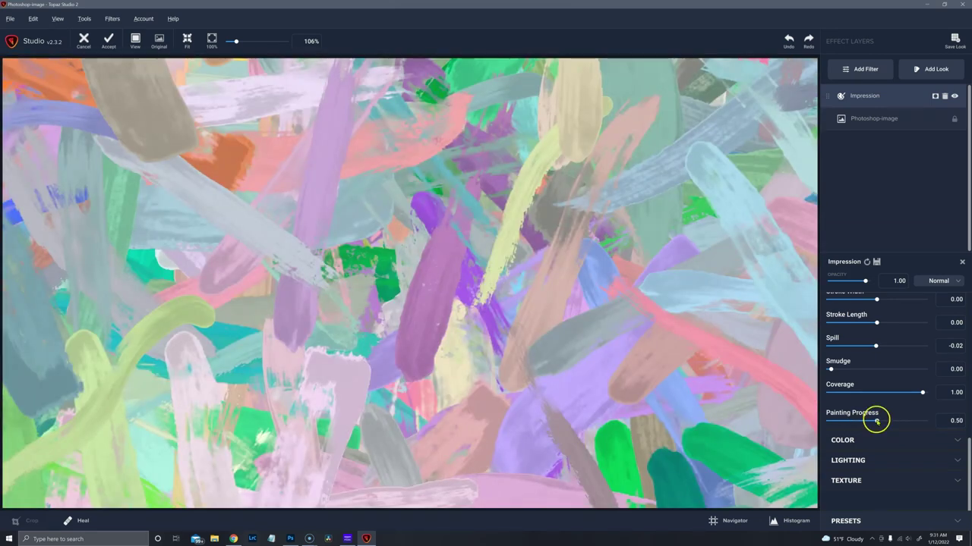
mouse_move(876, 422)
left_mouse_down()
mouse_move(929, 421)
mouse_move(908, 422)
left_mouse_up()
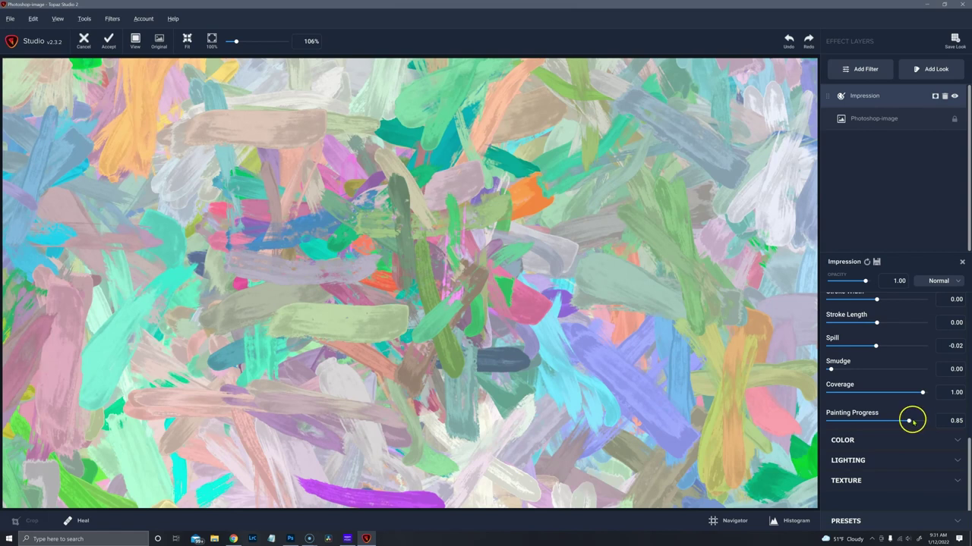
left_click(923, 422)
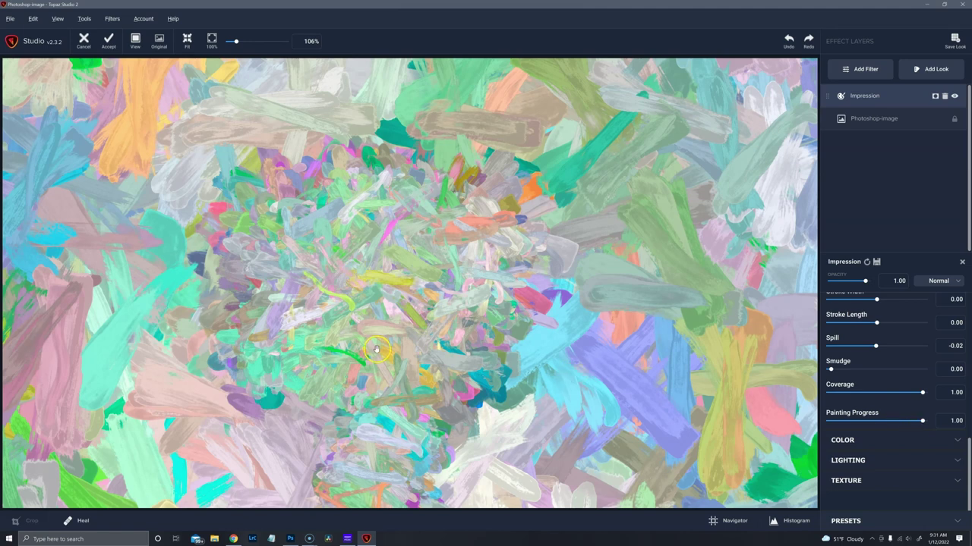
Reset Painting Progress to zero and replay it through 0.14, 0.32 and 0.62 to full
left_click(829, 422)
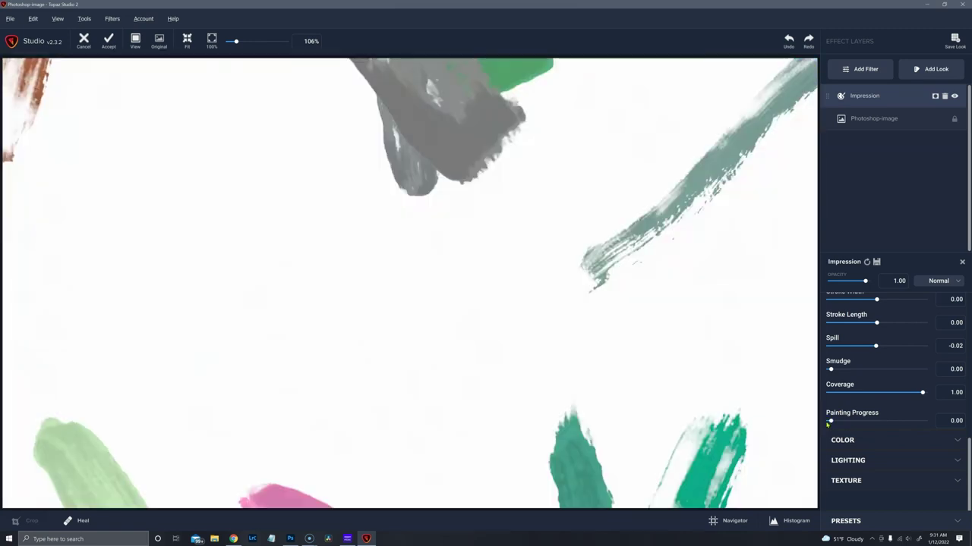
left_click_drag(839, 423, 844, 422)
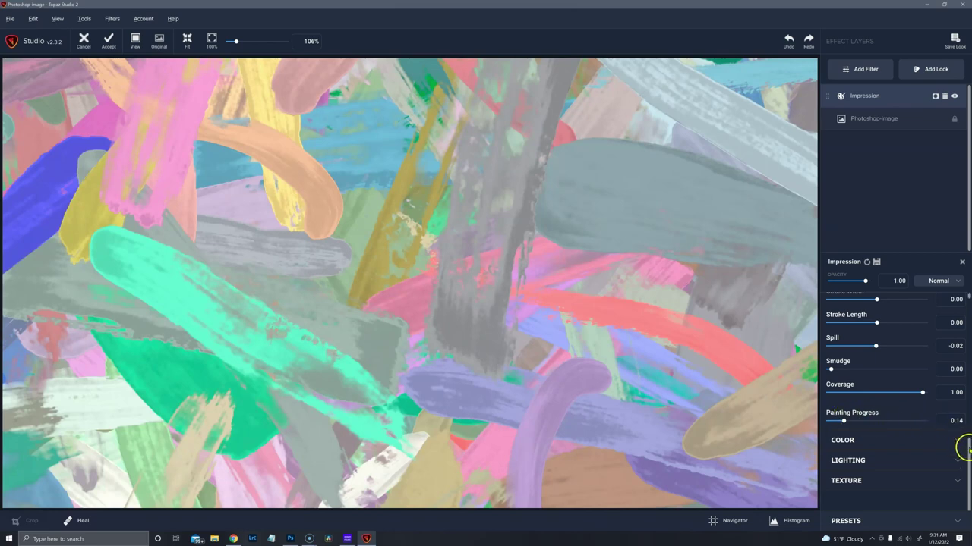
left_click_drag(967, 448, 900, 427)
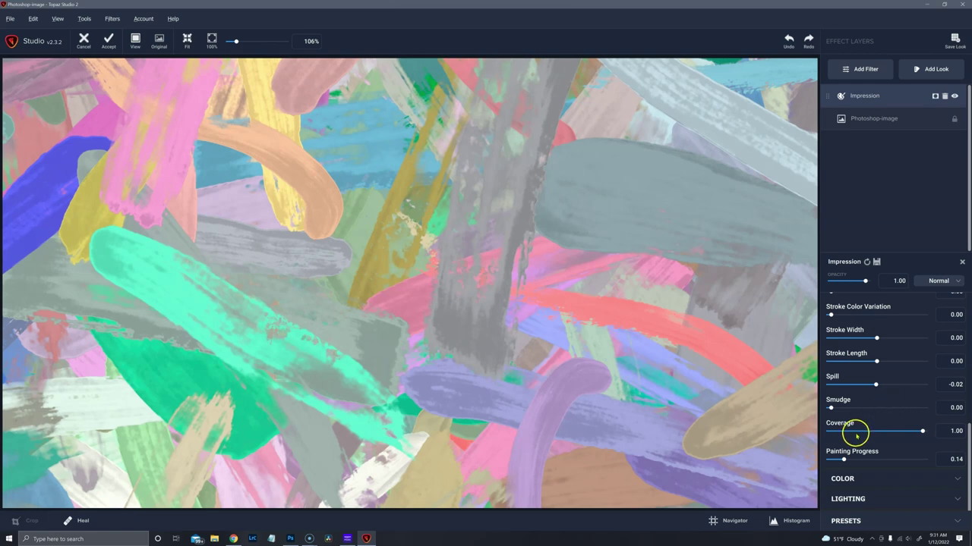
left_click_drag(844, 459, 860, 460)
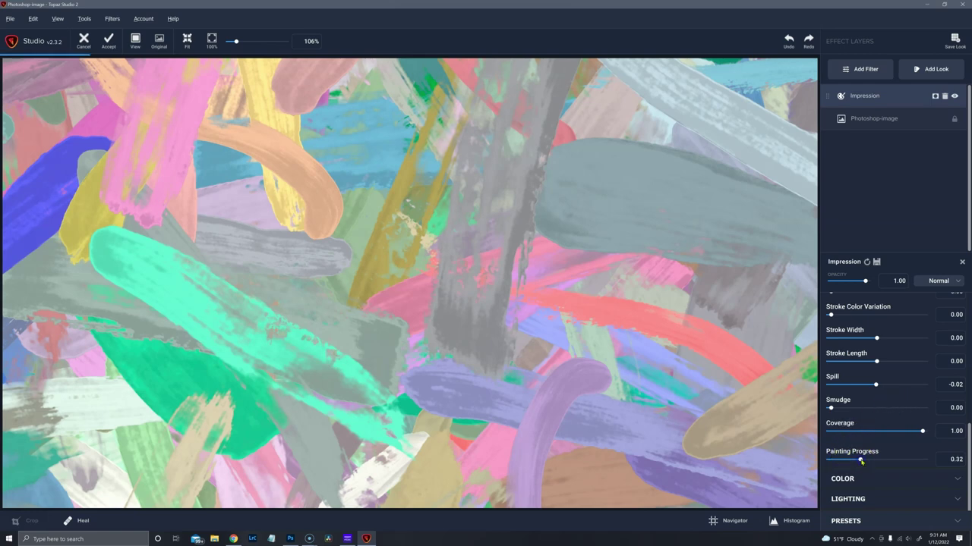
left_click(888, 460)
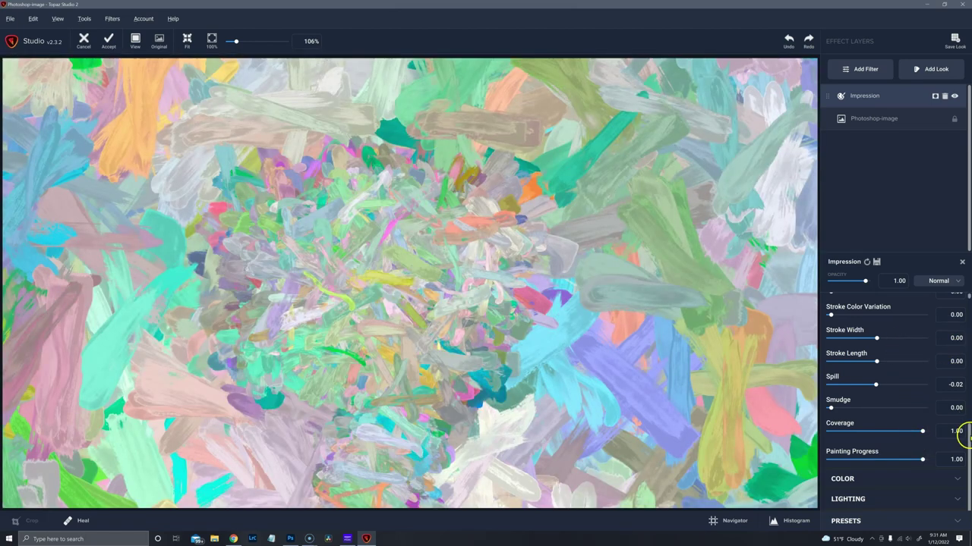
scroll(964, 426, "up", 10)
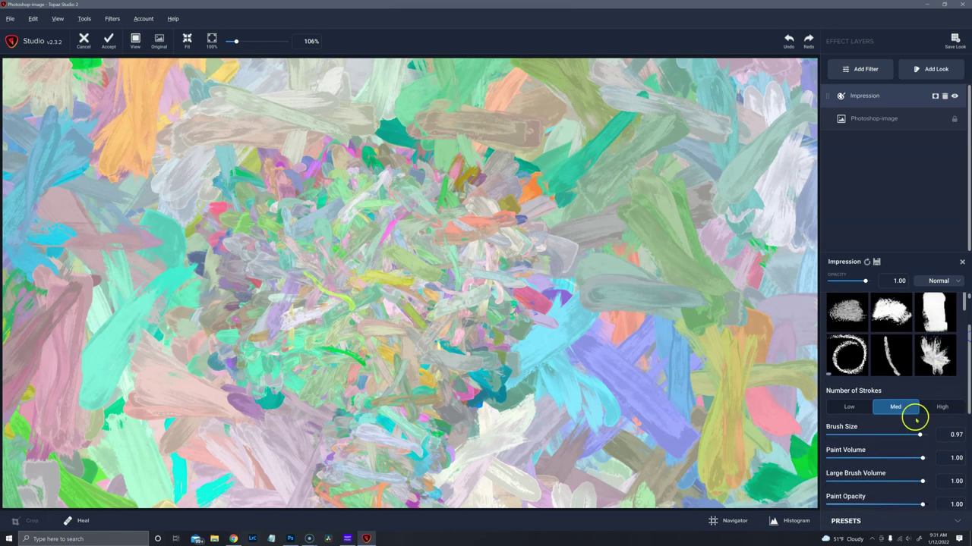
Shrink the brush size to 0.25 and try overall saturation at 0.60, then -0.47
left_click(854, 435)
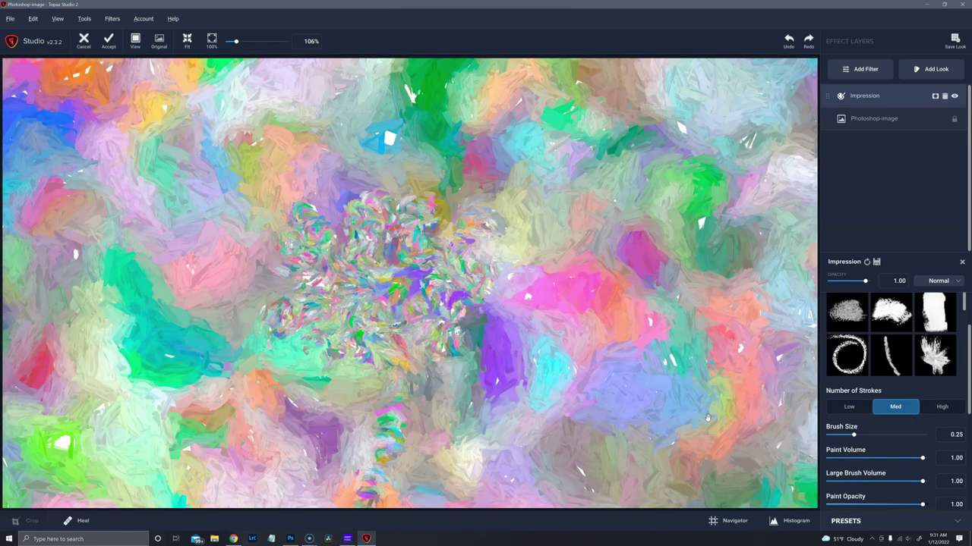
scroll(952, 448, "down", 8)
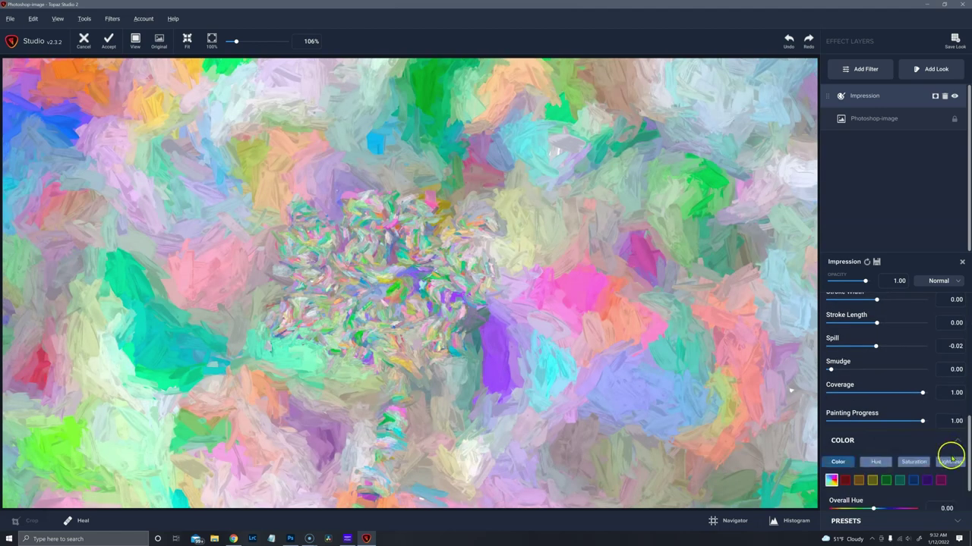
scroll(953, 448, "down", 3)
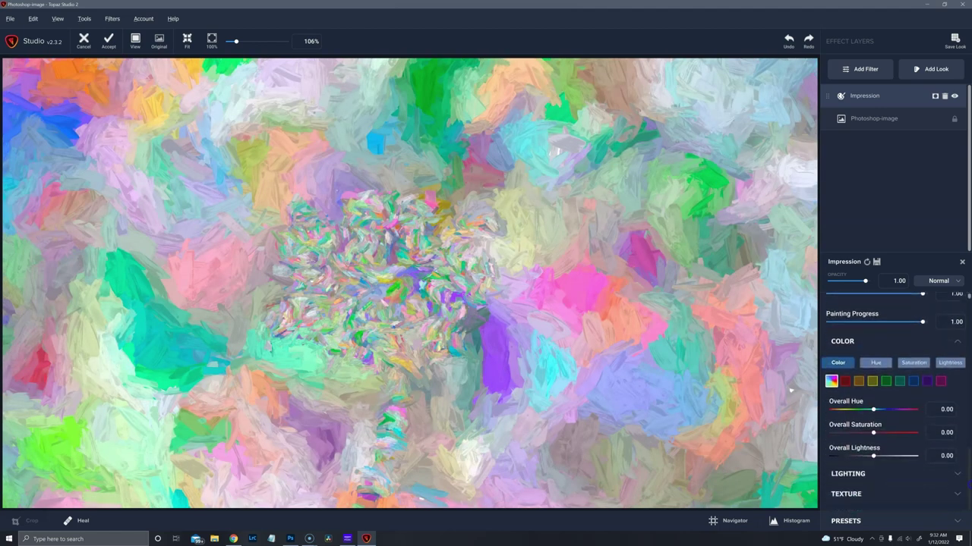
left_click_drag(888, 421, 898, 422)
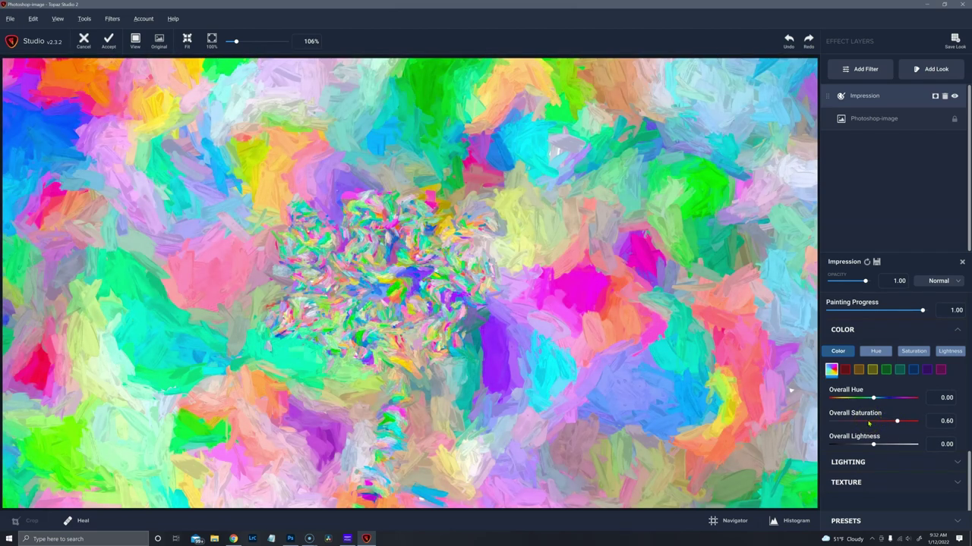
left_click(854, 422)
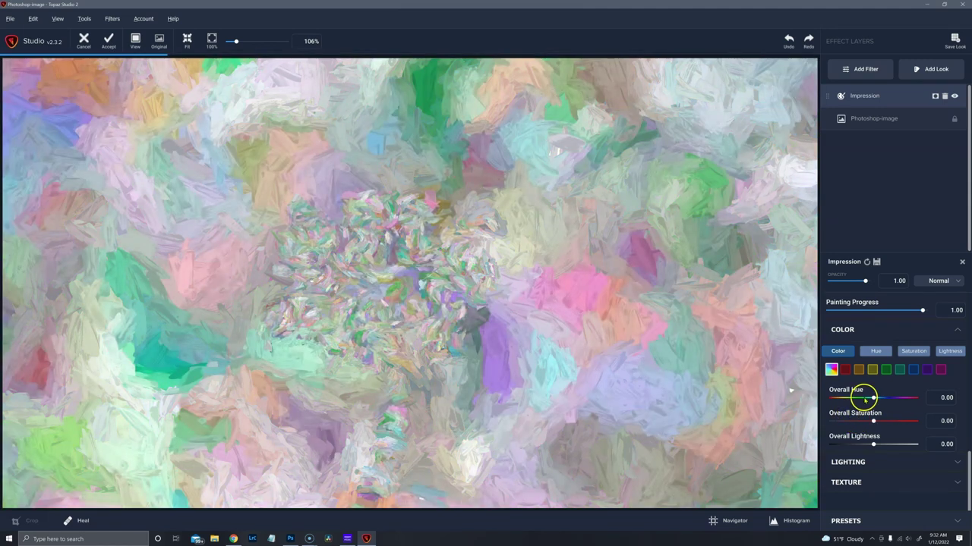
Try overall hue at -0.46 and 0.48 and adjust lightness, then reset both to 0.00
left_click_drag(860, 400, 857, 401)
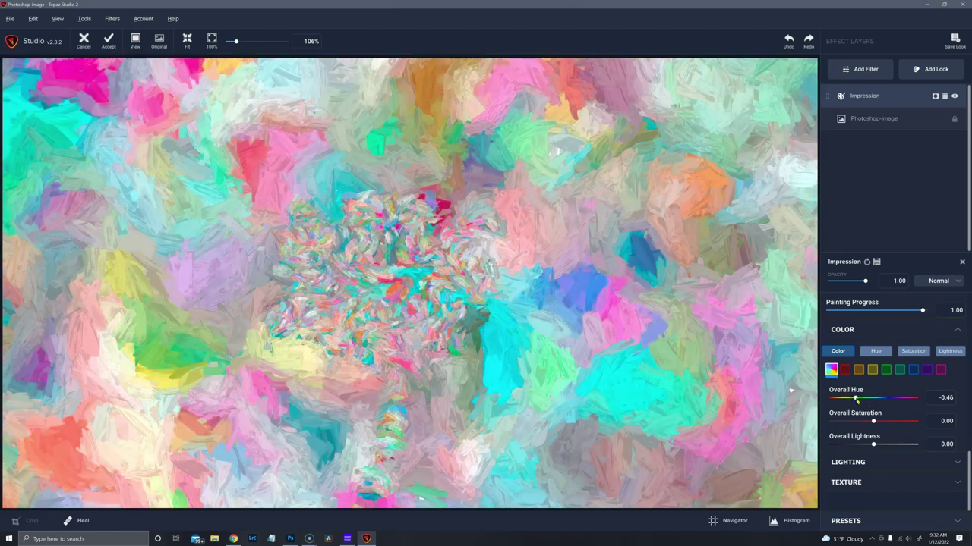
left_click_drag(879, 400, 894, 401)
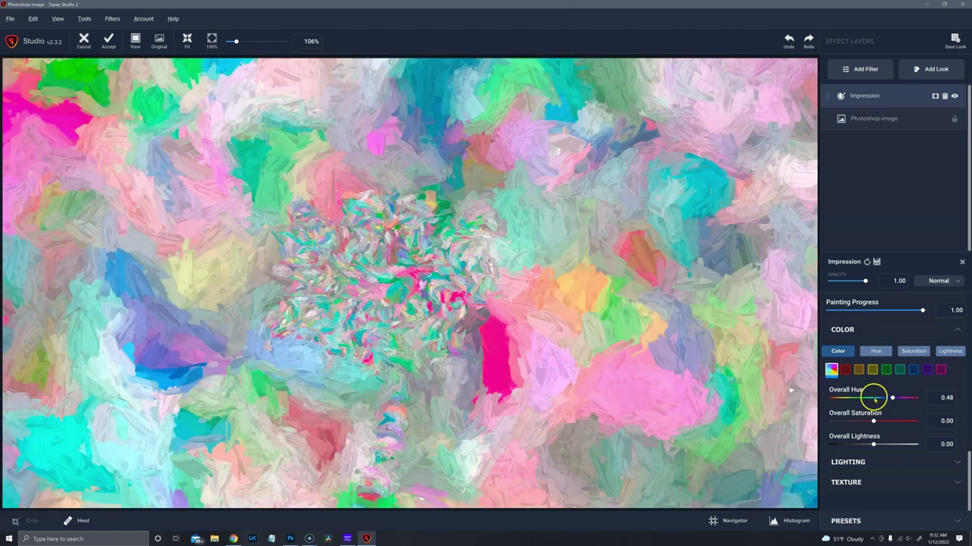
left_click(875, 400)
left_click_drag(874, 400, 873, 451)
double_click(841, 394)
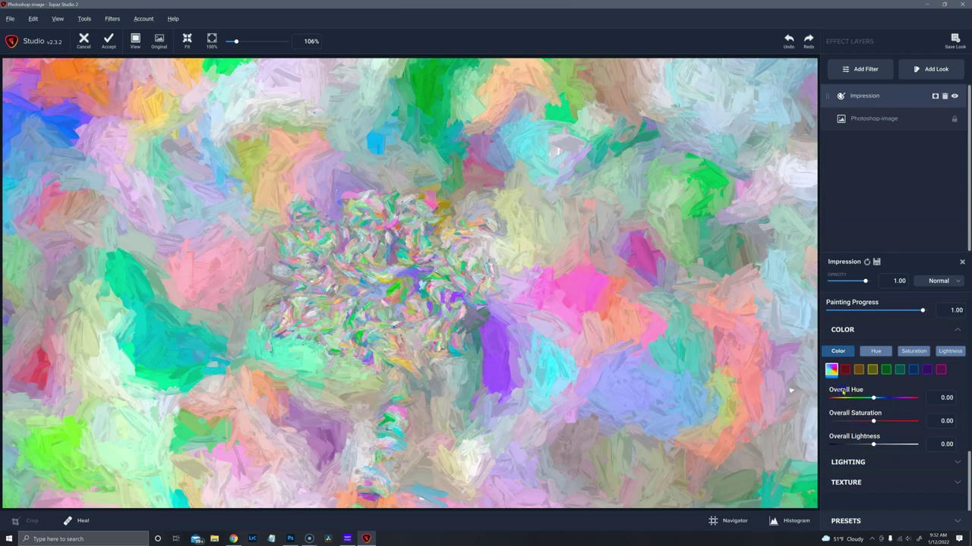
left_click_drag(879, 448, 889, 445)
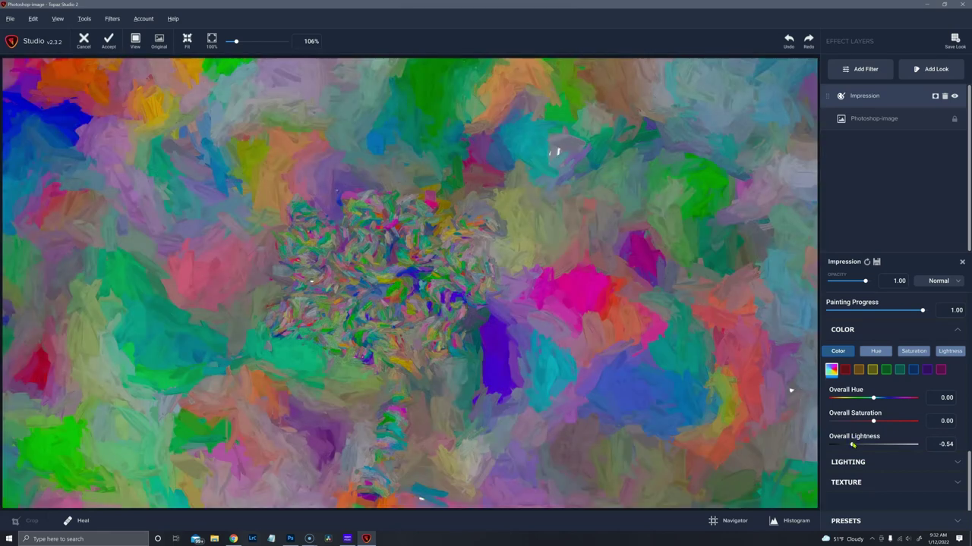
double_click(856, 439)
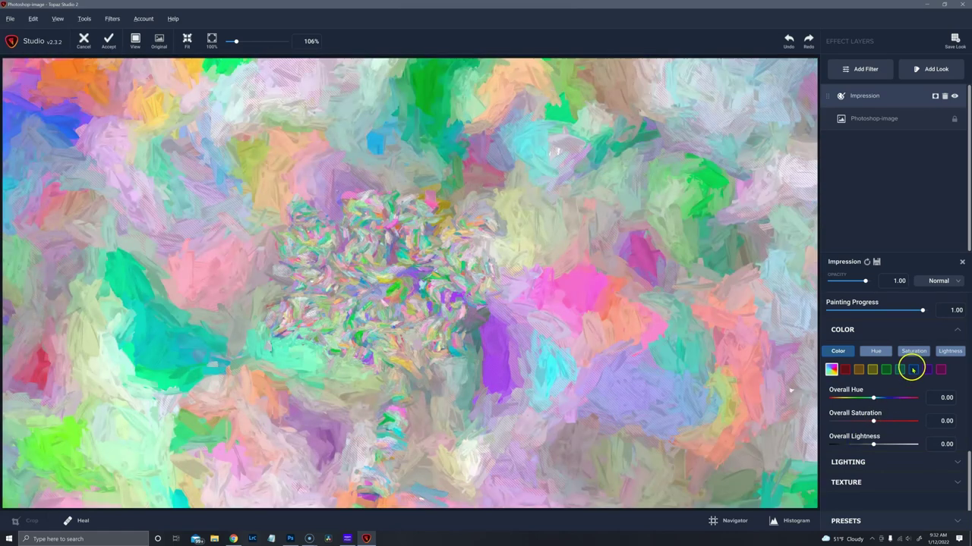
Set Blue Lightness to 0.68, then test Green Lightness and reset it to neutral
left_click(913, 370)
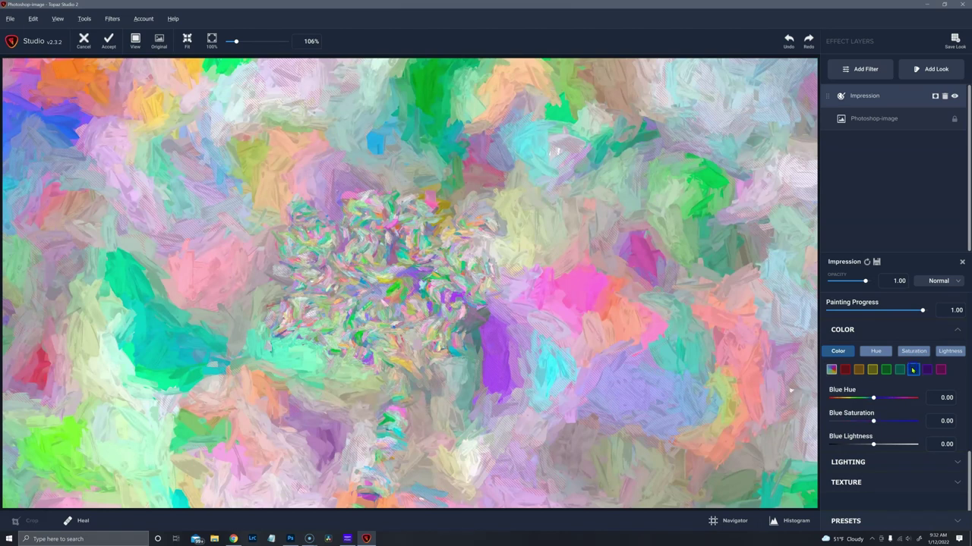
left_click_drag(883, 444, 901, 445)
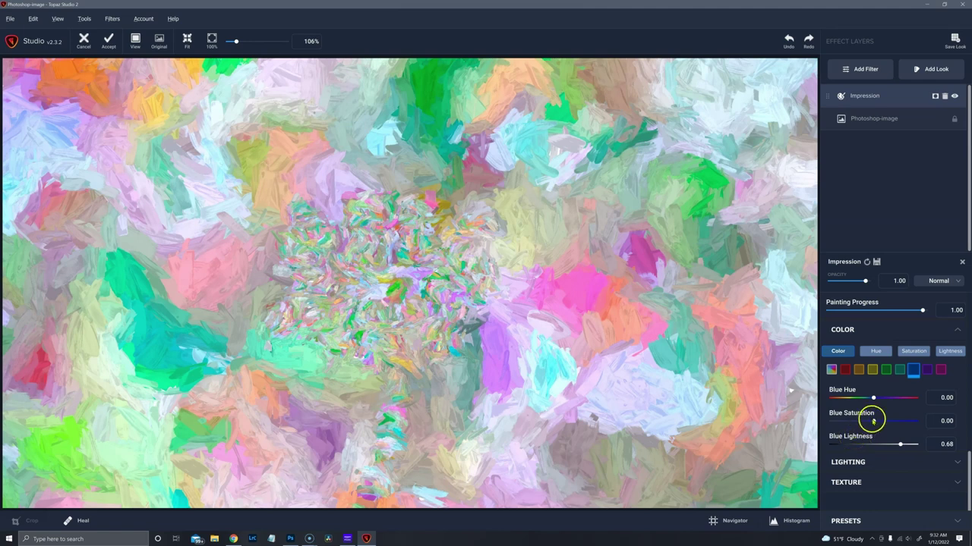
left_click(885, 369)
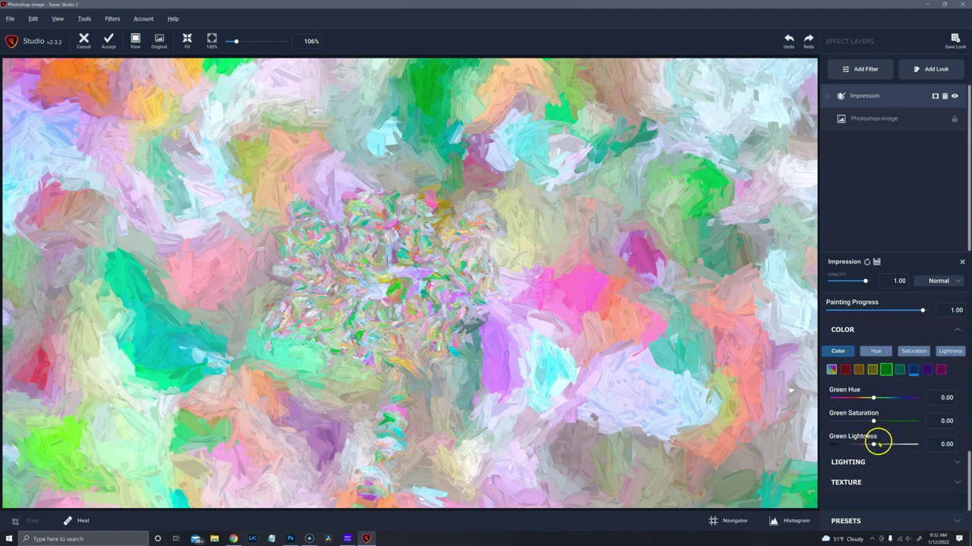
left_click_drag(874, 444, 879, 444)
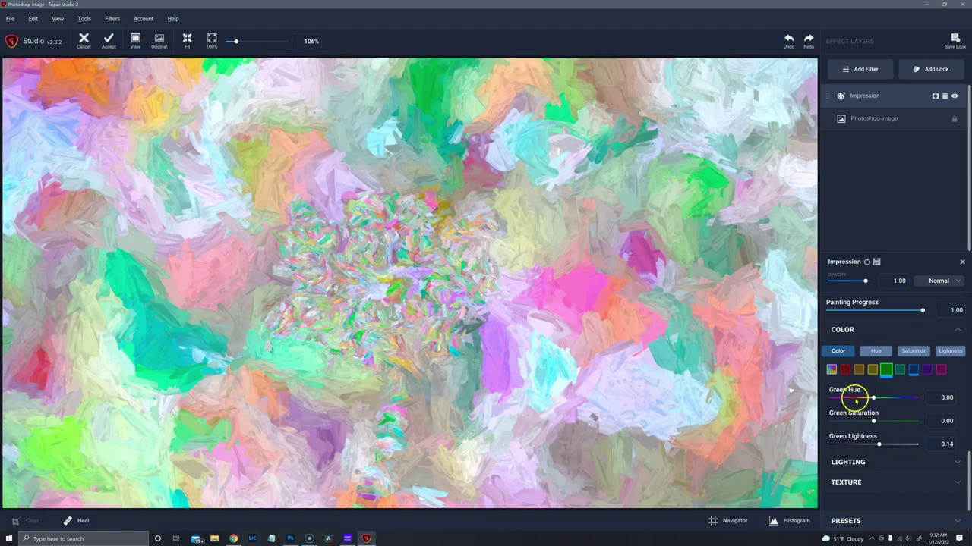
double_click(856, 439)
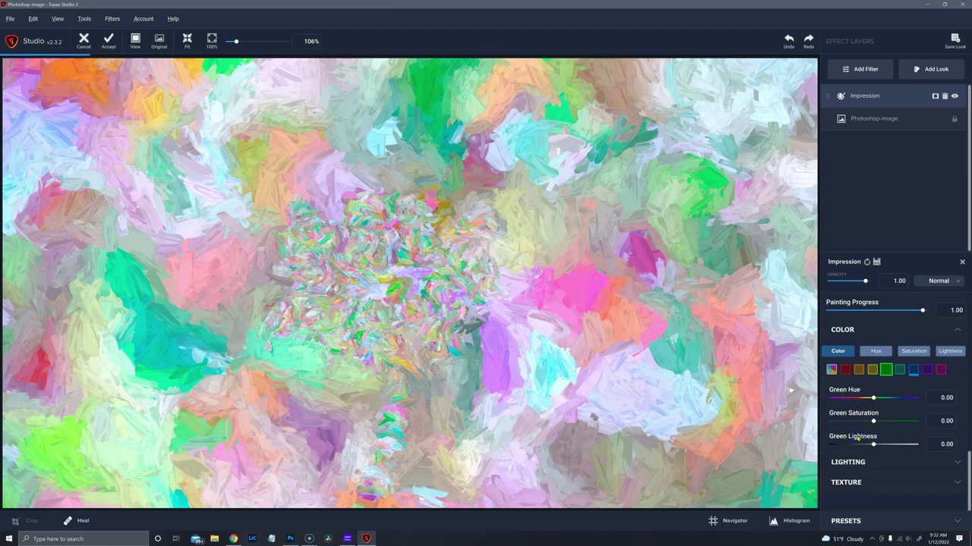
Expand the Lighting settings and set Overall Hue to -0.02
left_click(957, 463)
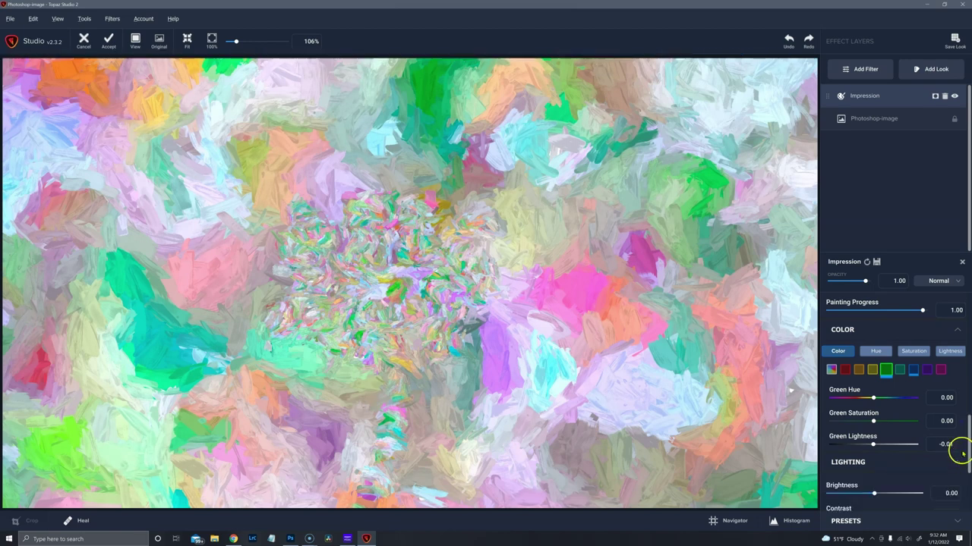
scroll(965, 455, "down", 3)
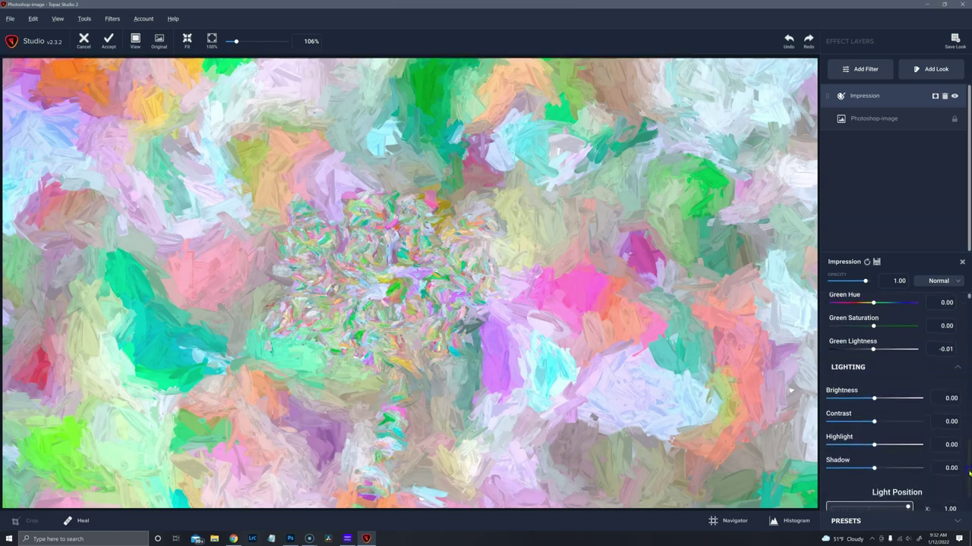
scroll(966, 455, "up", 5)
left_click(874, 440)
left_click(941, 433)
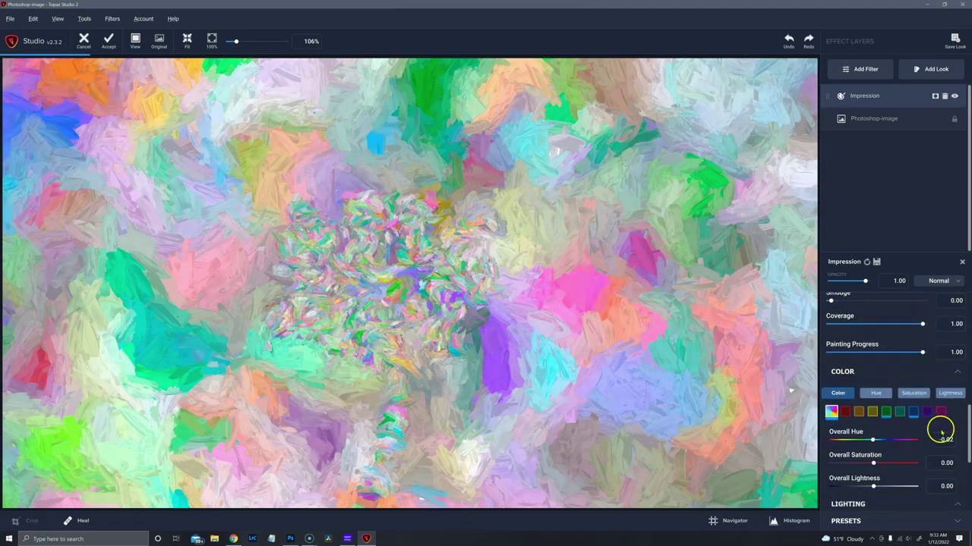
scroll(966, 447, "down", 2)
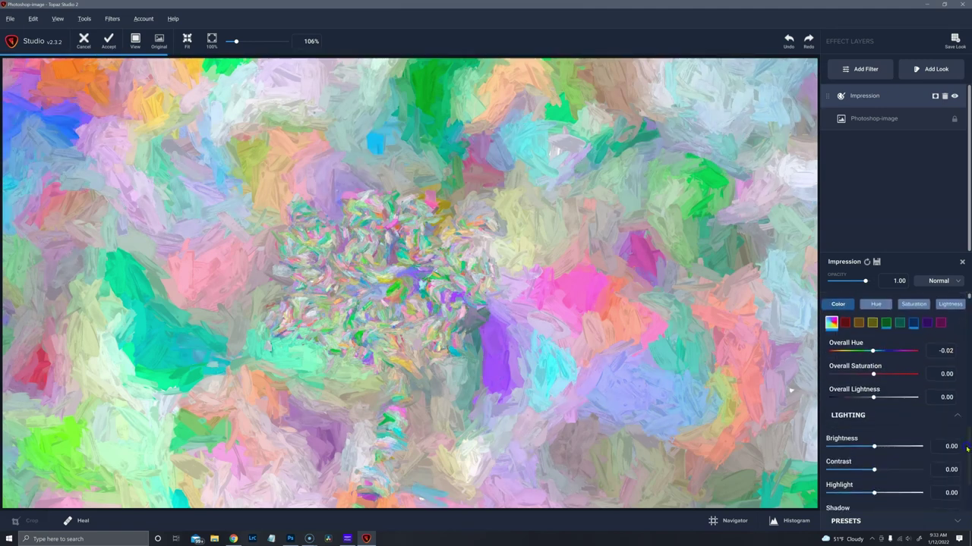
mouse_move(966, 448)
left_mouse_down()
mouse_move(924, 434)
mouse_move(965, 431)
mouse_move(967, 446)
left_mouse_up()
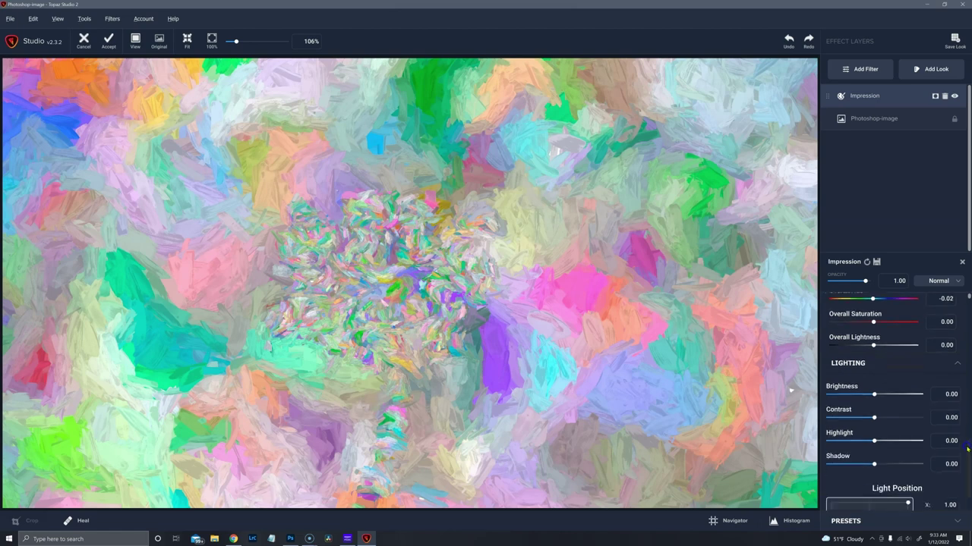
Try Brightness at 0.29 and -0.56, then reset it to 0.00
left_click(887, 394)
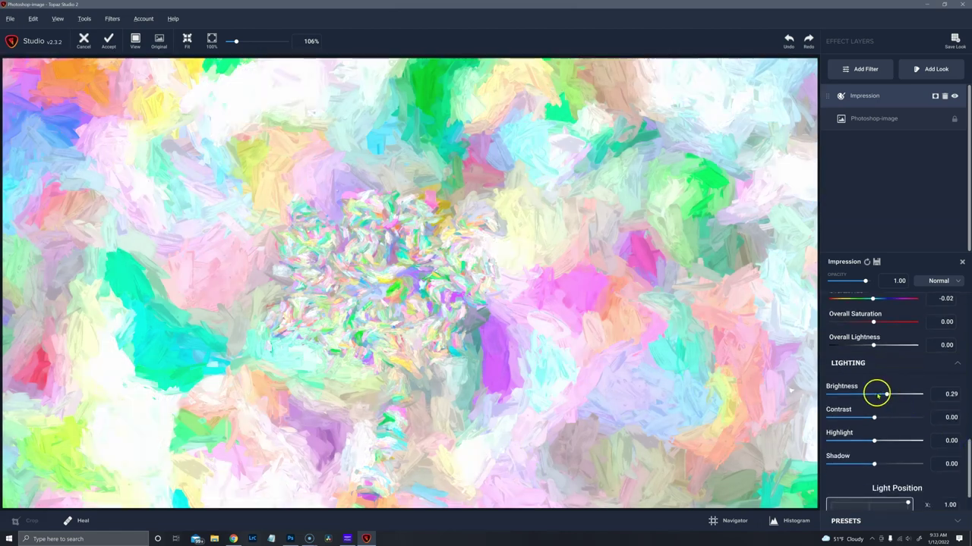
left_click_drag(877, 394, 875, 395)
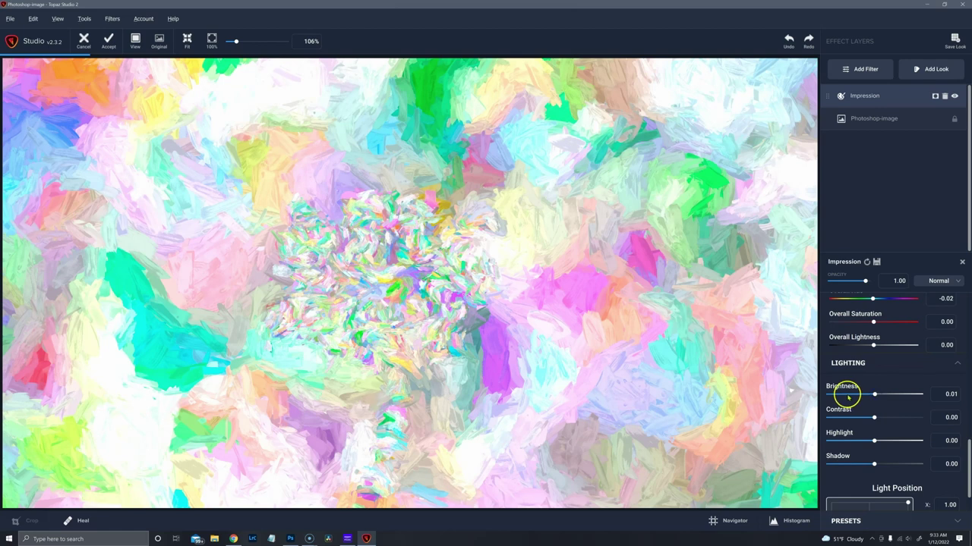
left_click(849, 394)
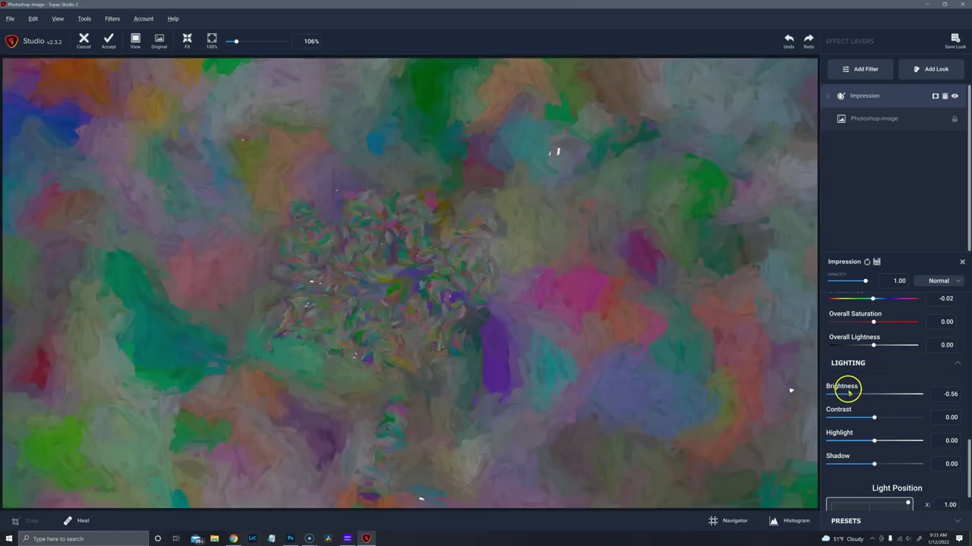
double_click(847, 391)
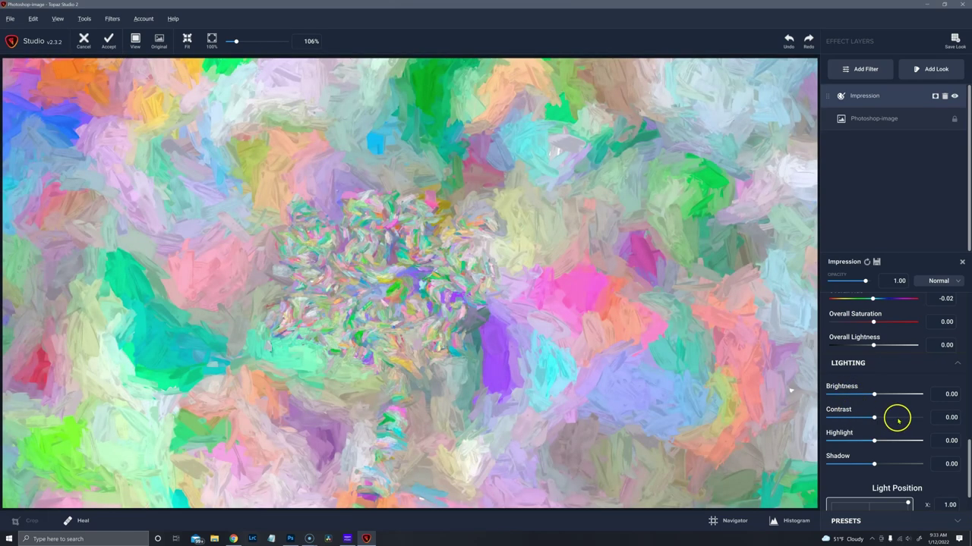
Try Contrast at 0.56 and 0.79 and reset it, then test Highlights 0.42 and Contrast 0.35
left_click(897, 418)
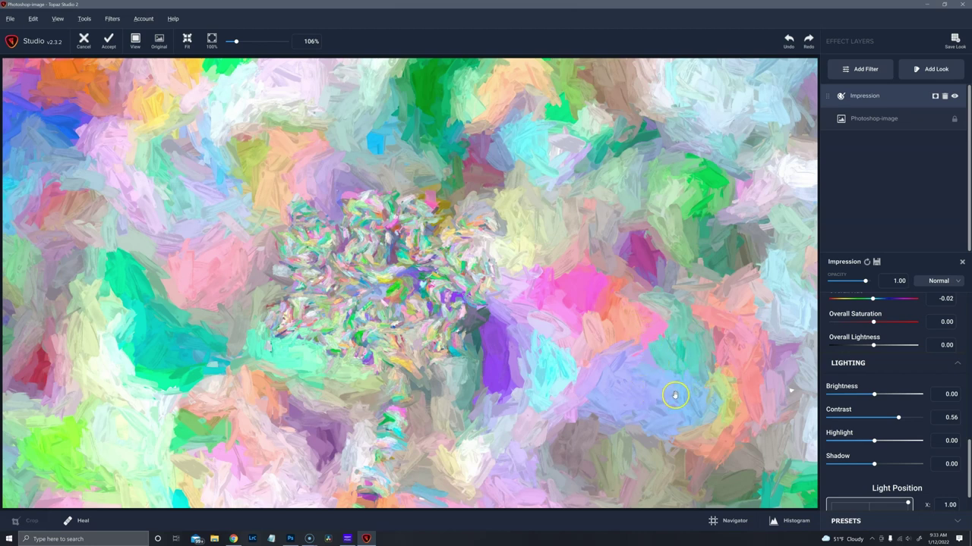
left_click_drag(899, 416, 908, 418)
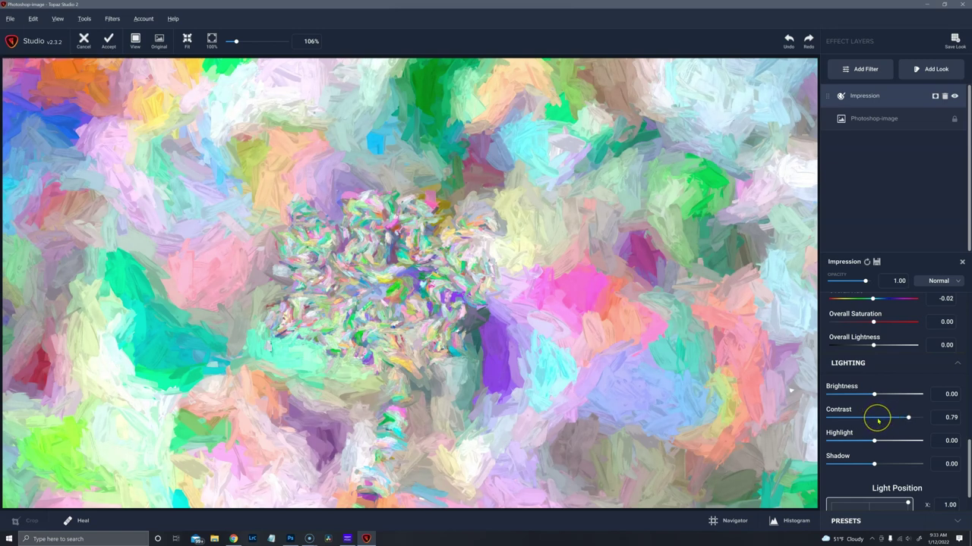
left_click(877, 418)
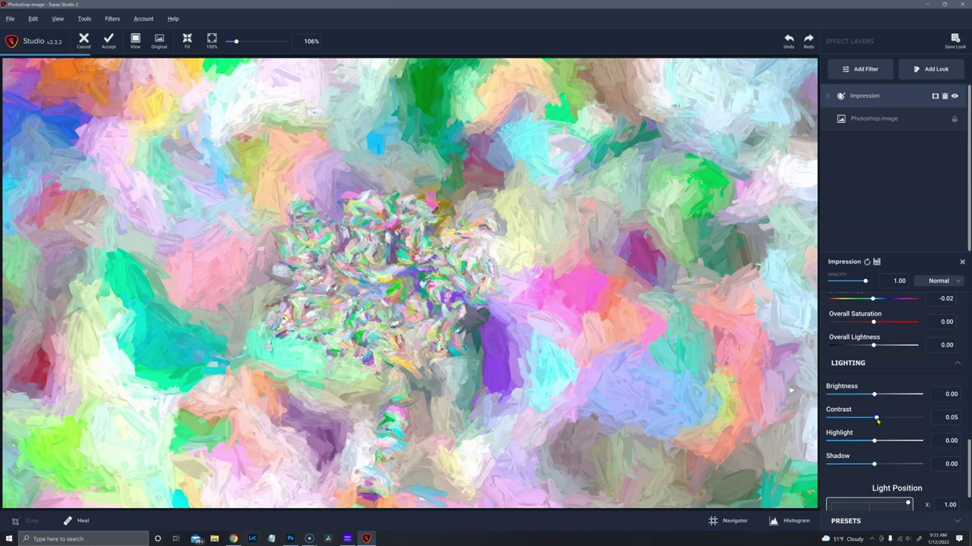
double_click(861, 418)
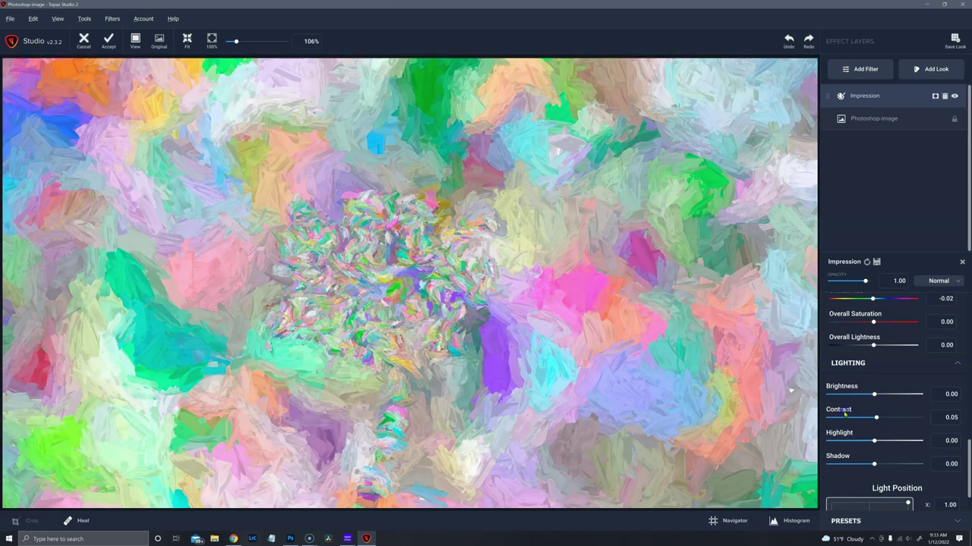
left_click_drag(874, 441, 855, 464)
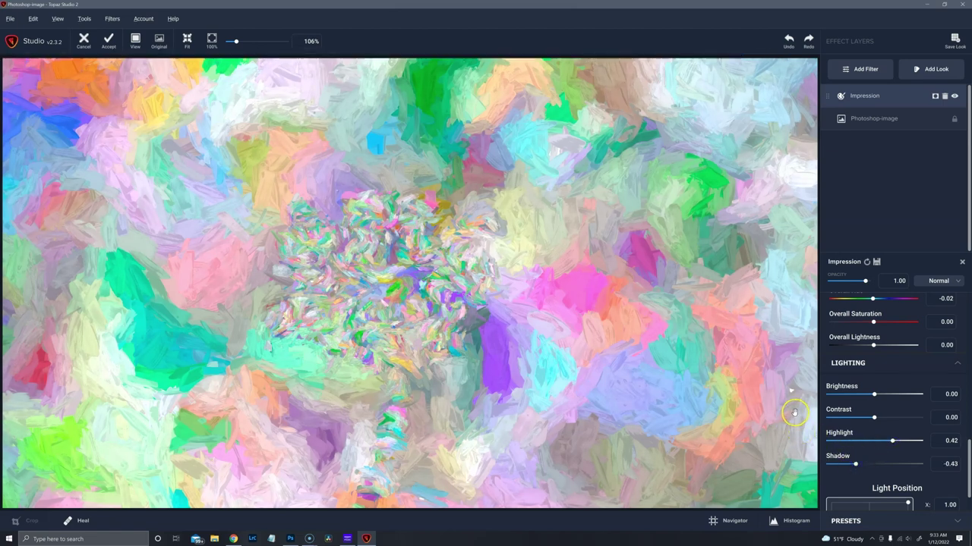
left_click_drag(874, 418, 907, 418)
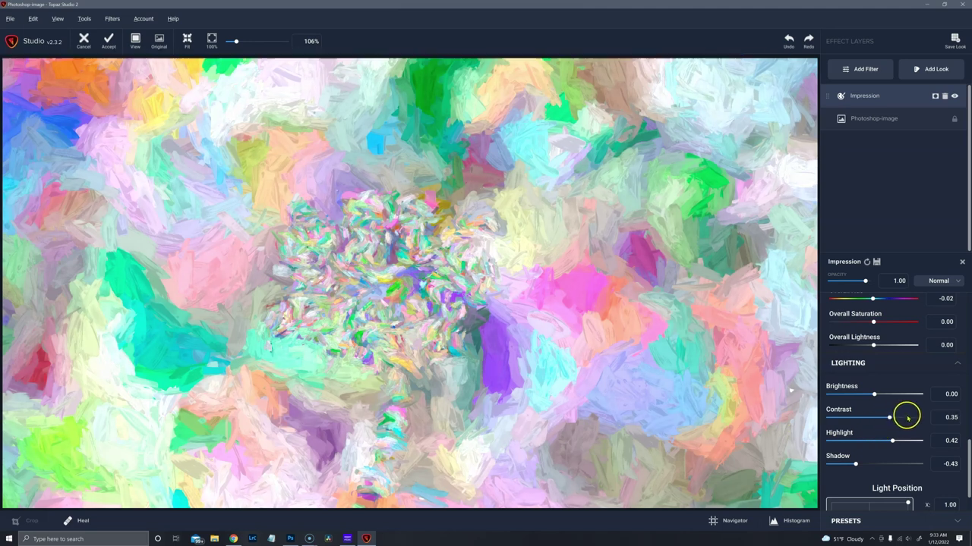
scroll(965, 451, "down", 5)
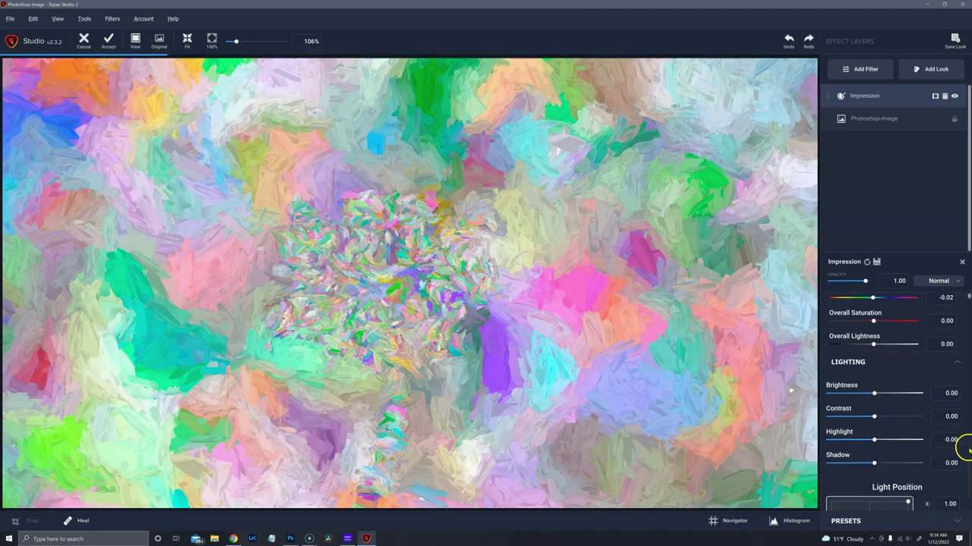
Move the light through bottom-left, lower-middle and centre, then place it at X 0.14, Y 1.00
scroll(965, 482, "down", 1)
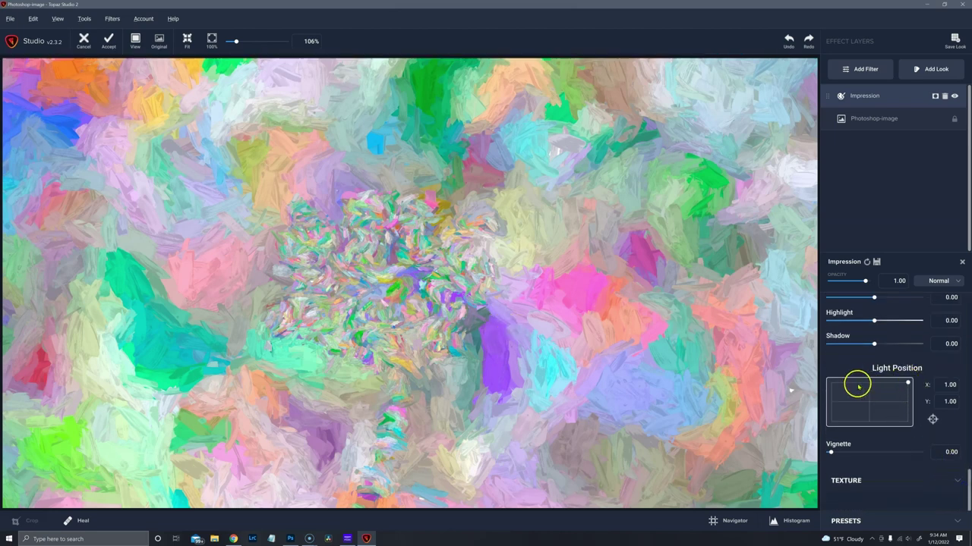
left_click(833, 419)
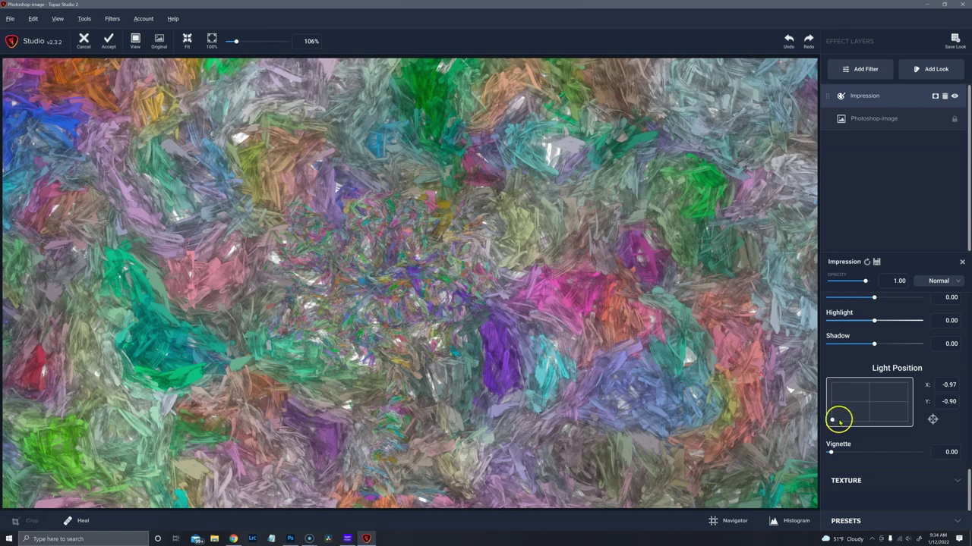
left_click(849, 420)
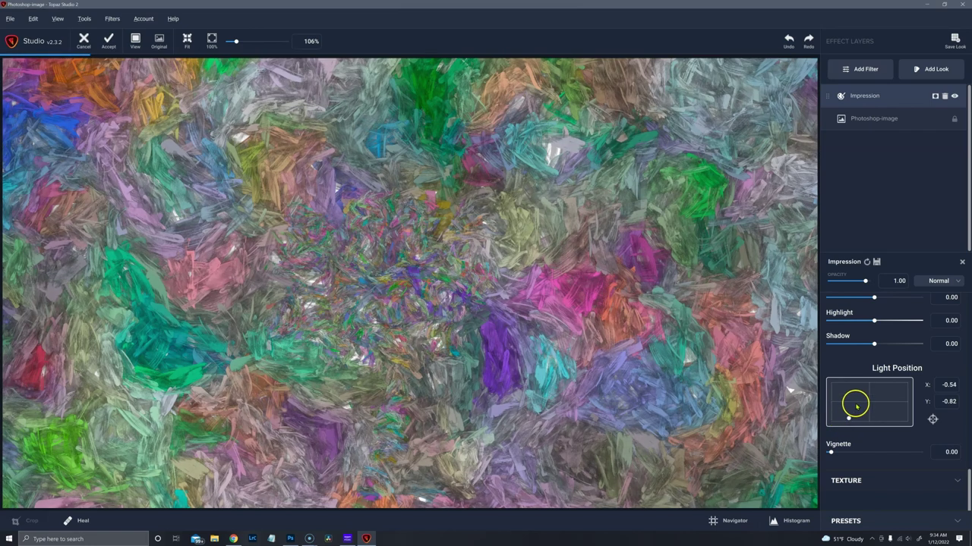
left_click(867, 402)
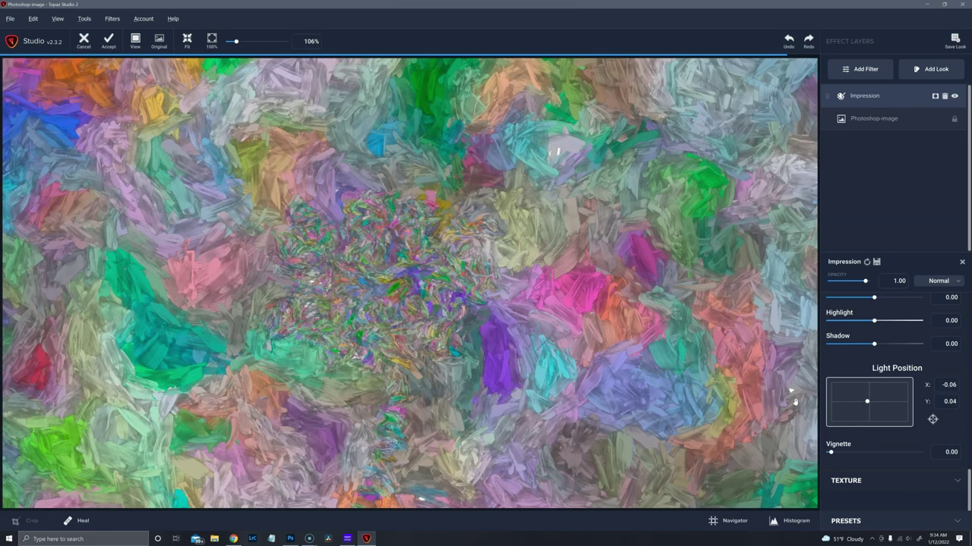
left_click(867, 403)
left_click_drag(867, 402, 849, 387)
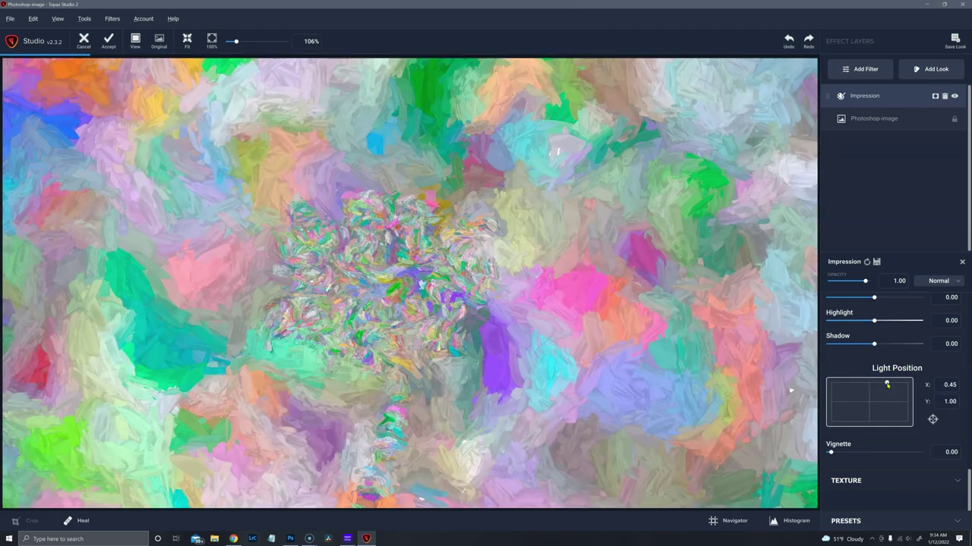
left_click_drag(881, 385, 880, 386)
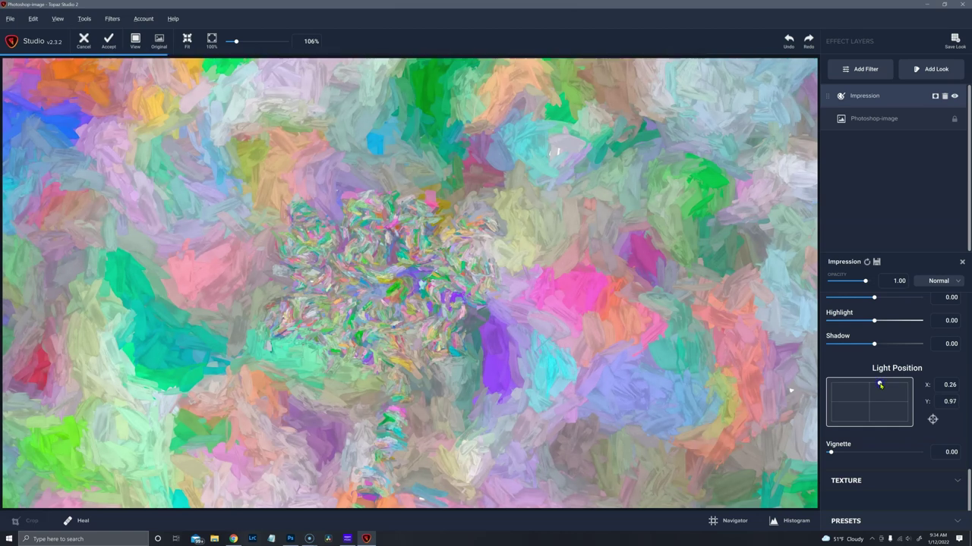
left_click_drag(879, 385, 875, 384)
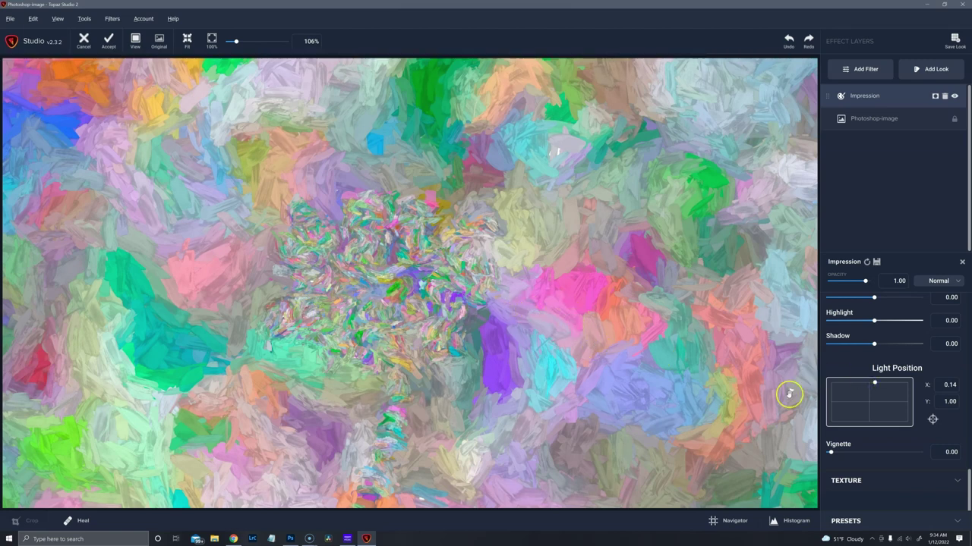
Try lighting the painting from the lower right, right side (Y 0.24) and upper right
left_click(874, 383)
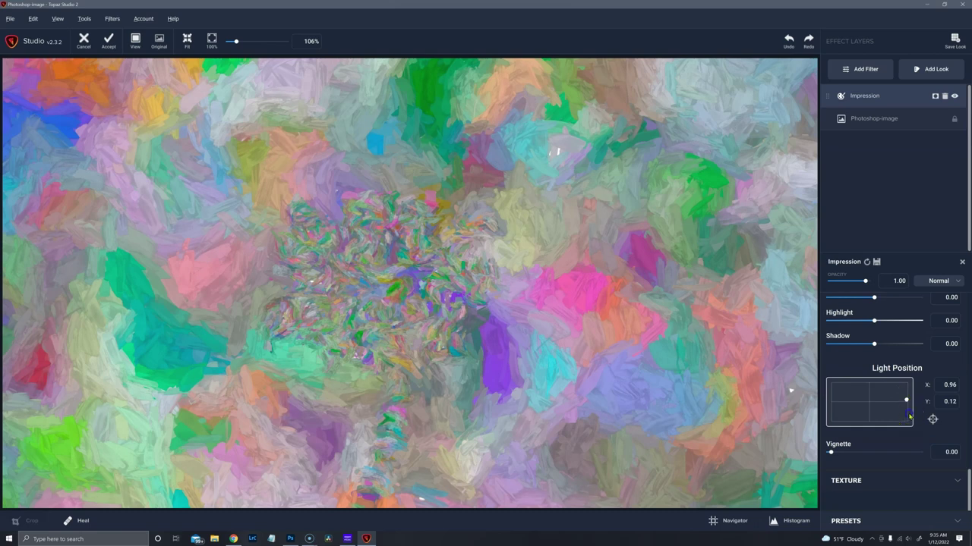
left_click(908, 416)
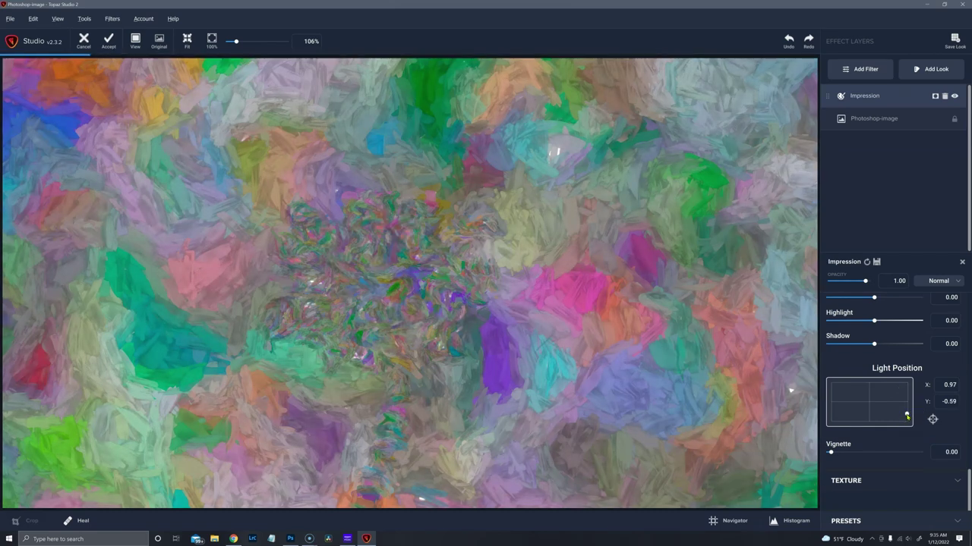
left_click(907, 397)
left_click(898, 383)
left_click(893, 386)
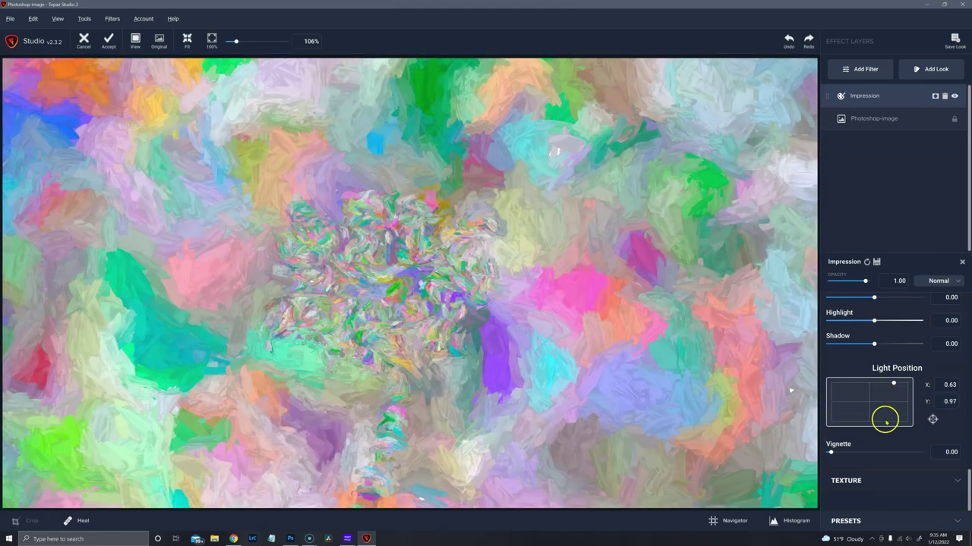
Try lighting from below and the lower left, then settle at top centre (X 0.00, Y 0.94)
left_click(885, 421)
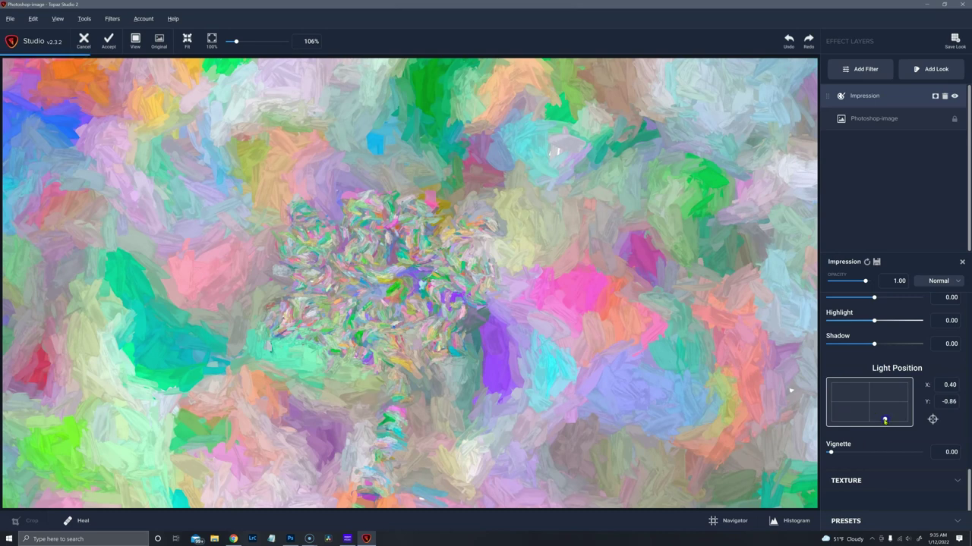
left_click(851, 421)
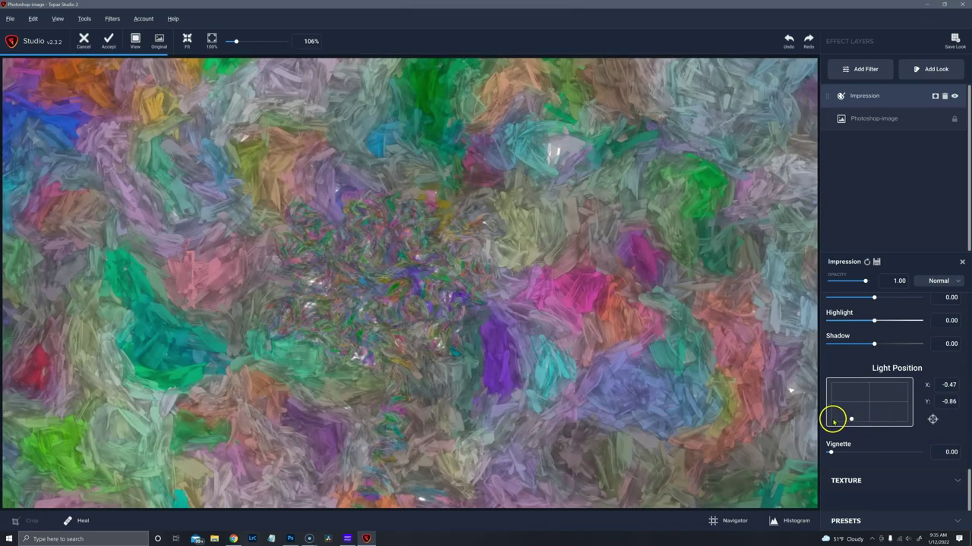
left_click(833, 422)
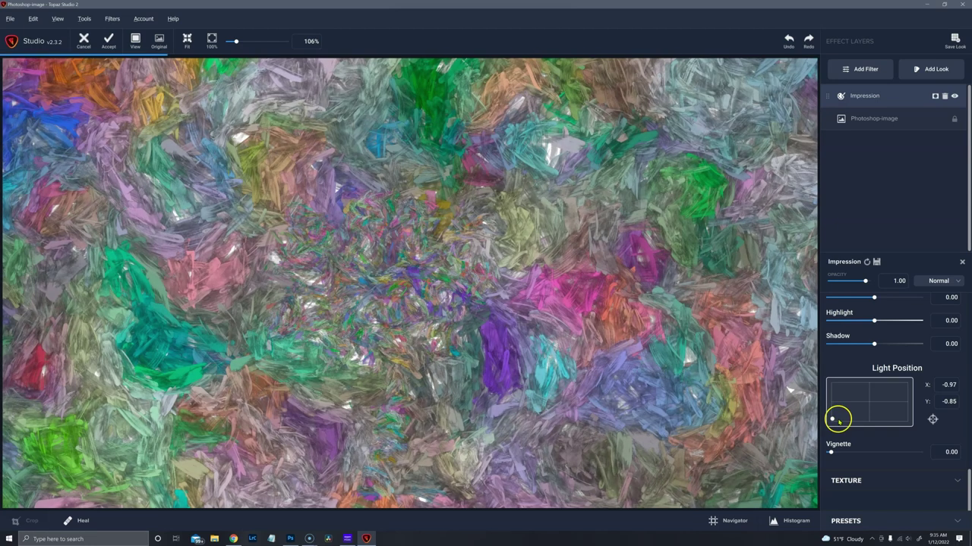
left_click_drag(838, 421, 831, 390)
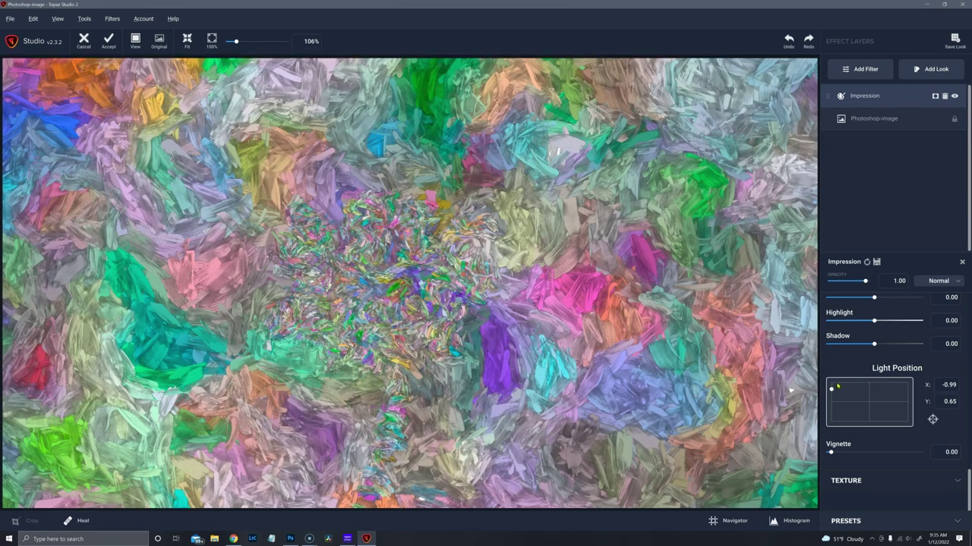
left_click_drag(835, 388, 830, 403)
left_click_drag(844, 395, 843, 406)
left_click(870, 385)
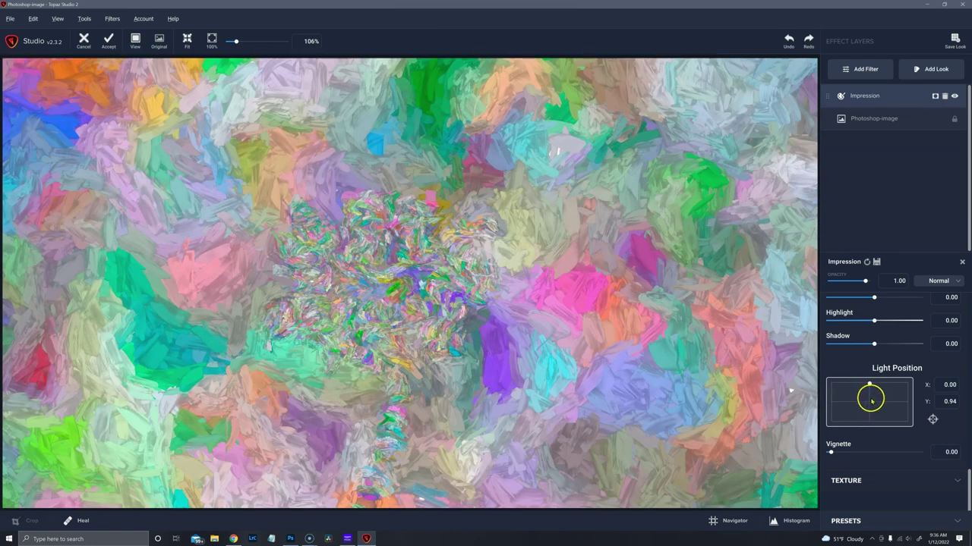
Move the light source near the image centre at X -0.04, Y 0.41
left_click(868, 395)
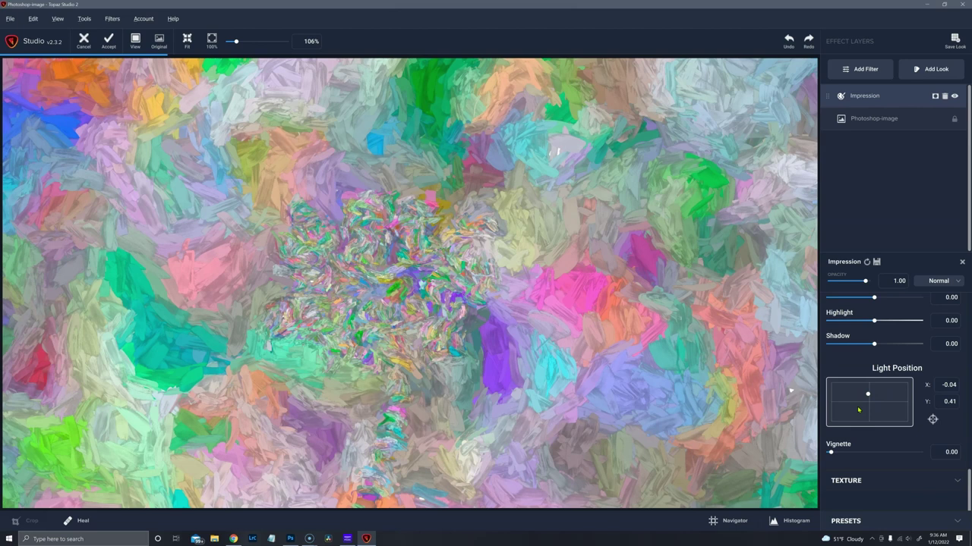
scroll(543, 379, "down", 4)
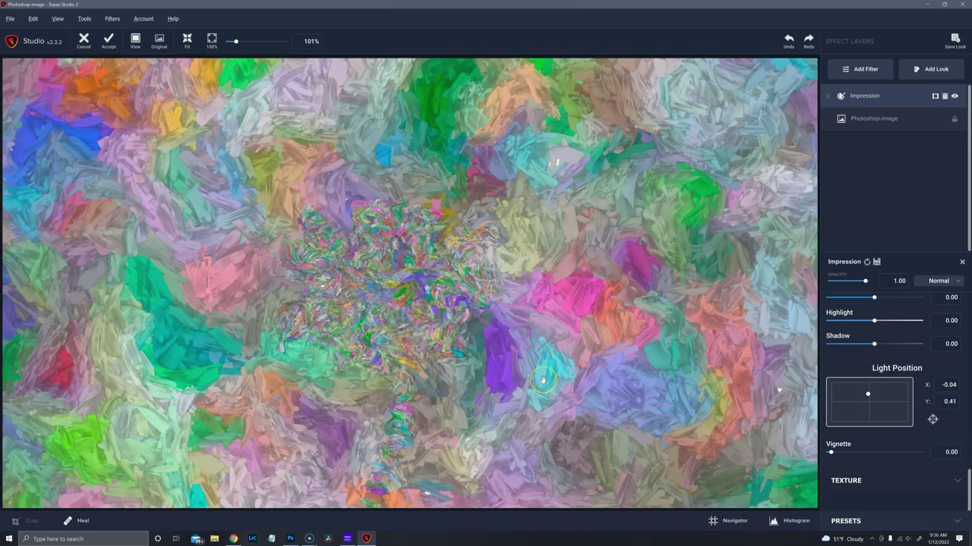
scroll(541, 377, "down", 3)
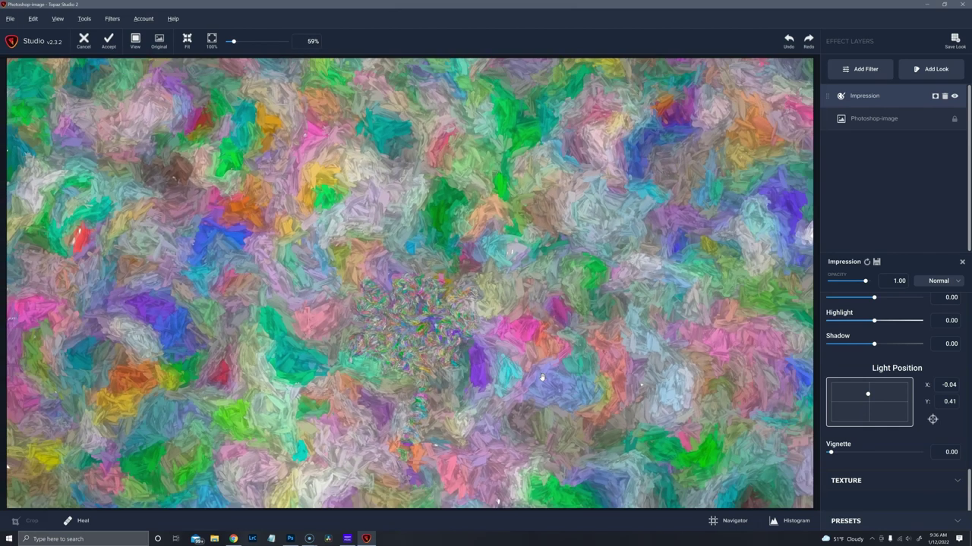
scroll(531, 372, "up", 5)
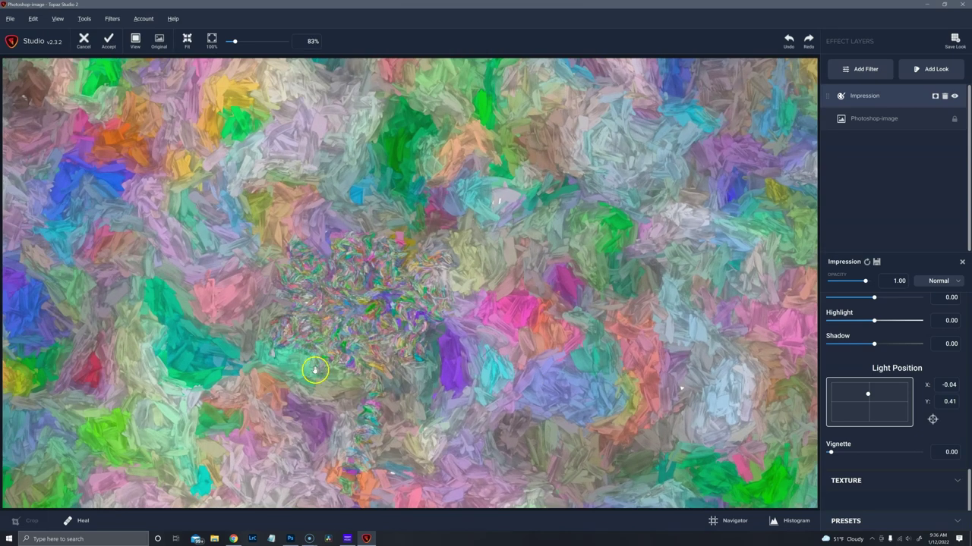
scroll(302, 364, "up", 3)
scroll(302, 363, "up", 1)
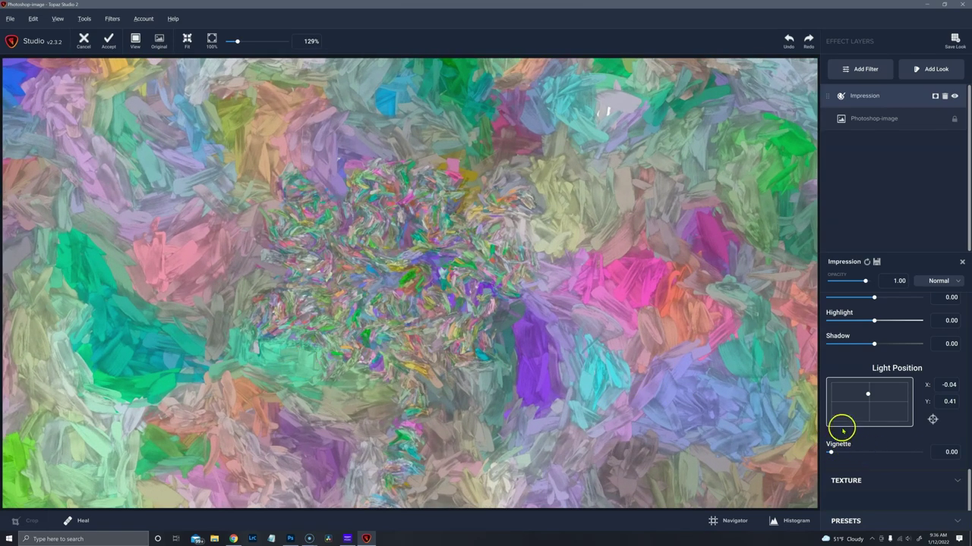
scroll(495, 335, "down", 6)
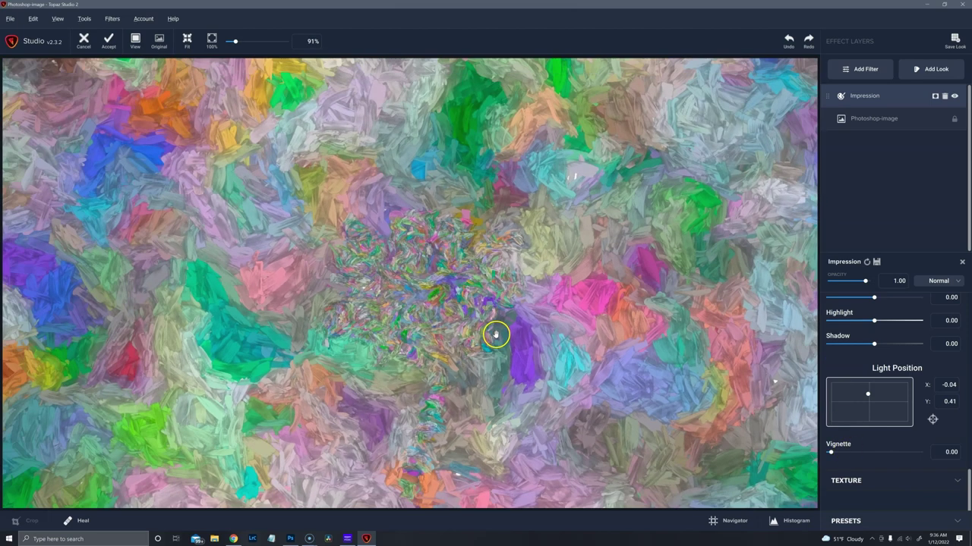
scroll(496, 335, "down", 2)
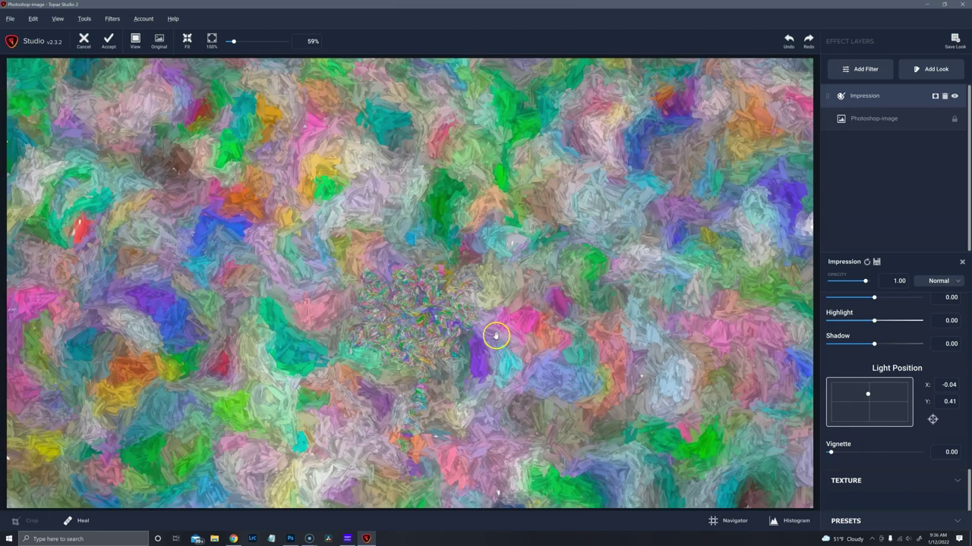
Add a black oval vignette: Vignette 0.74, Strength 0.96, Transition 0.00
left_click(885, 453)
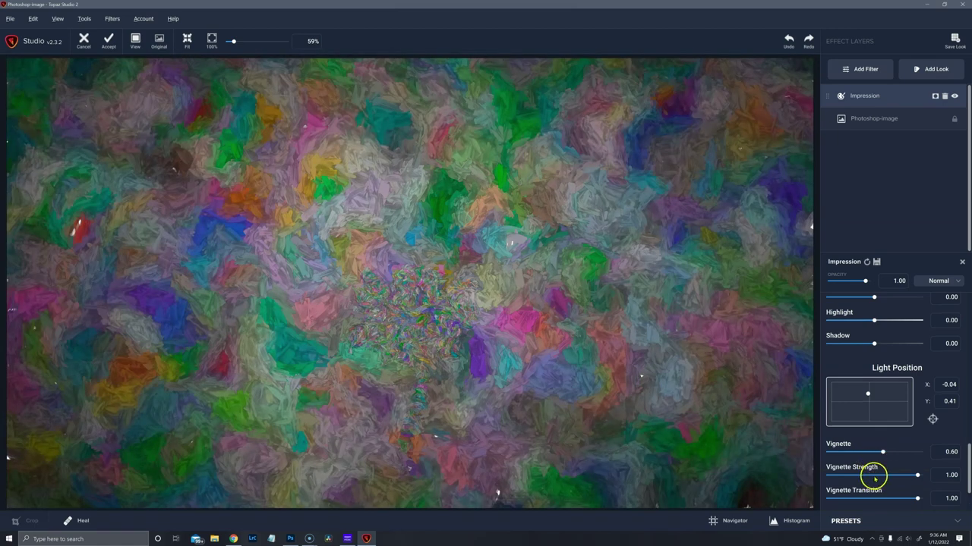
left_click(862, 475)
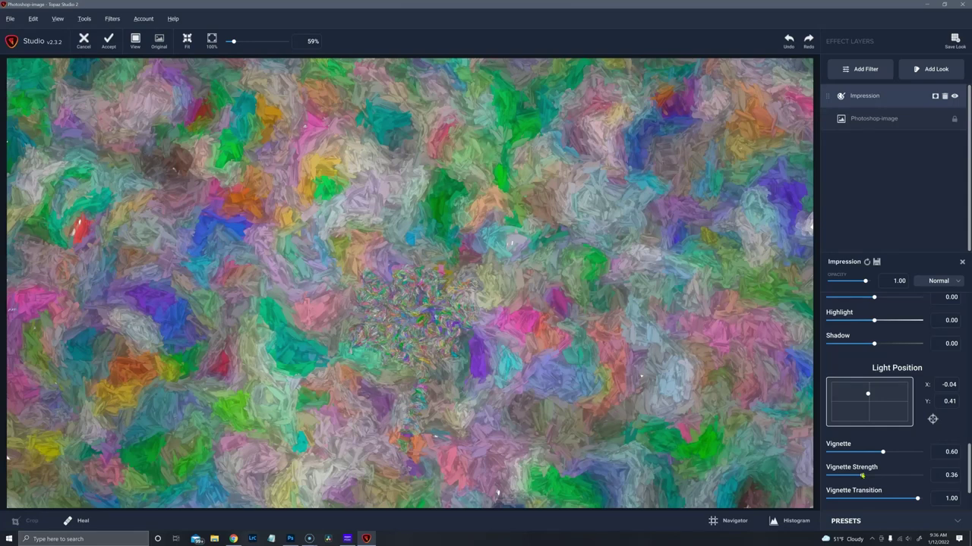
left_click(863, 476)
left_click_drag(883, 451, 835, 453)
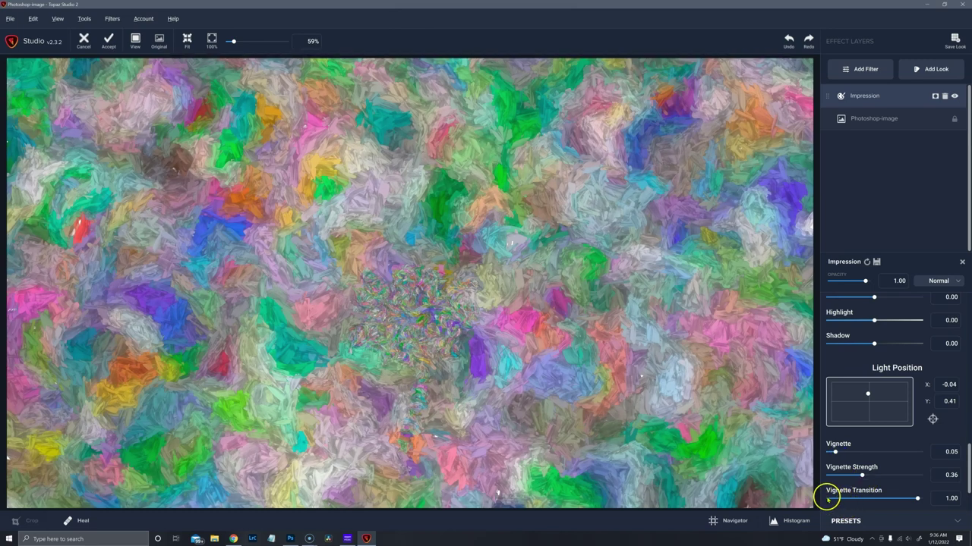
left_click(829, 498)
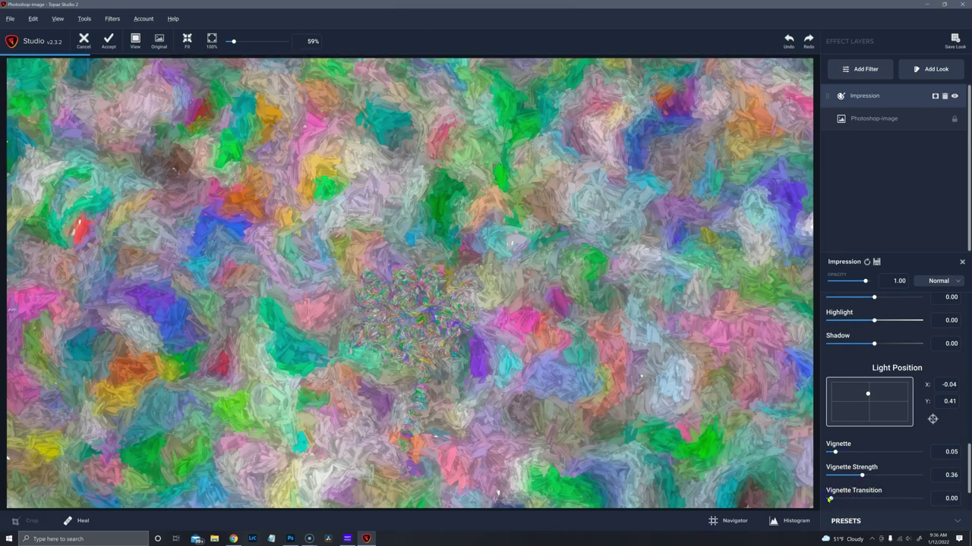
left_click_drag(861, 475, 913, 475)
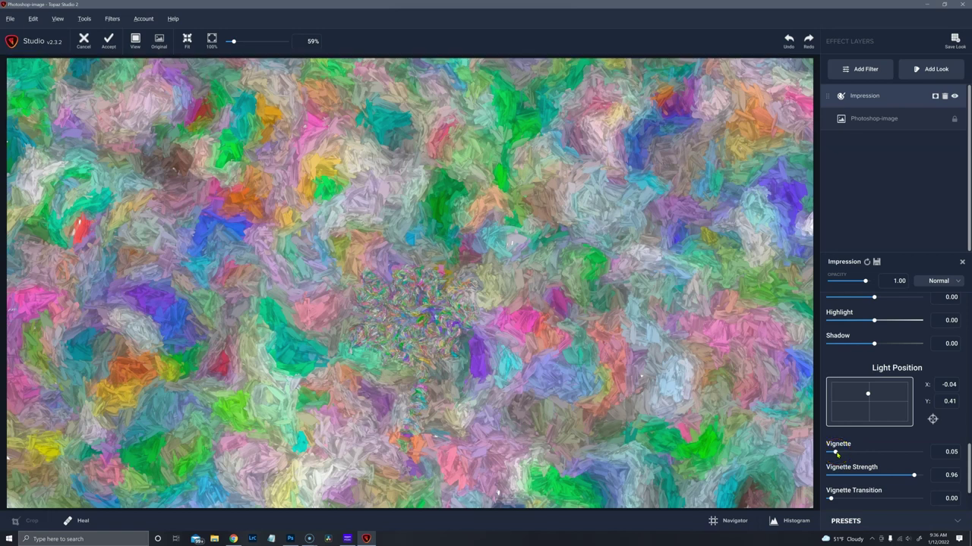
left_click_drag(836, 454, 829, 453)
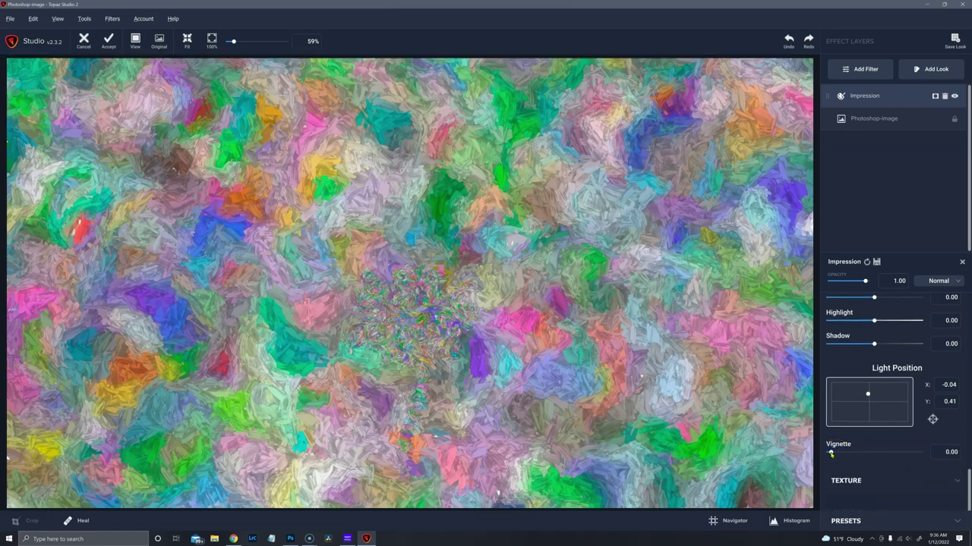
left_click_drag(830, 453, 872, 454)
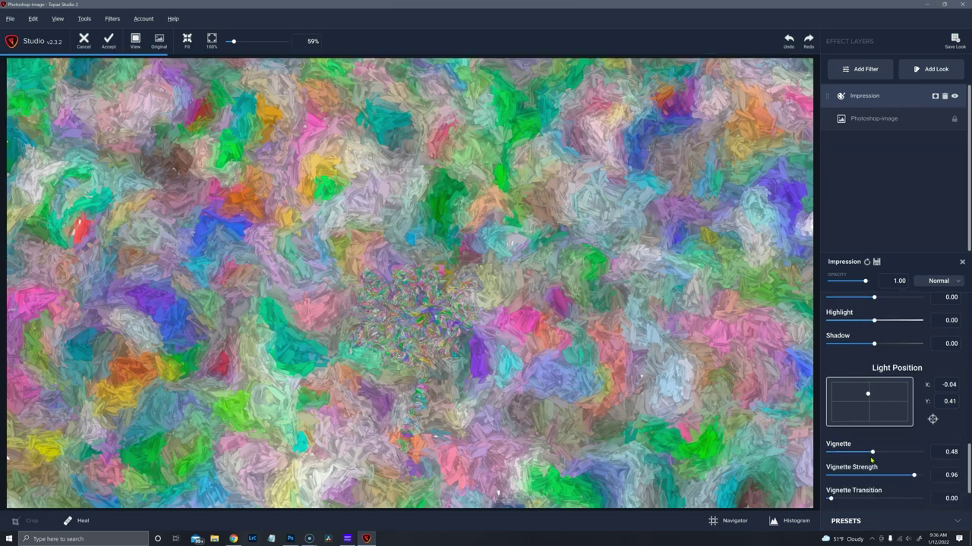
left_click_drag(870, 458, 892, 454)
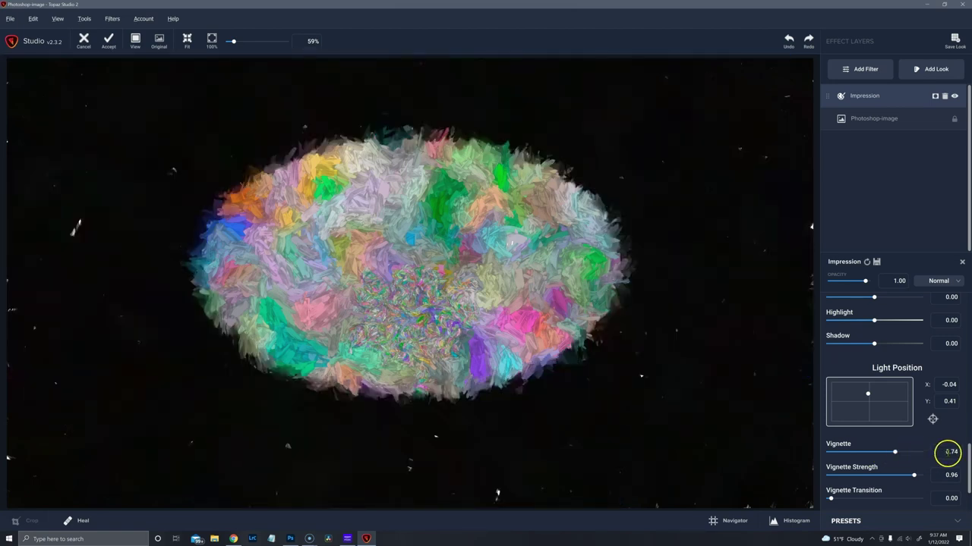
Set Vignette Roundness 0.18, a gradual transition, Strength 0.15 and Vignette 0.65
scroll(958, 458, "down", 2)
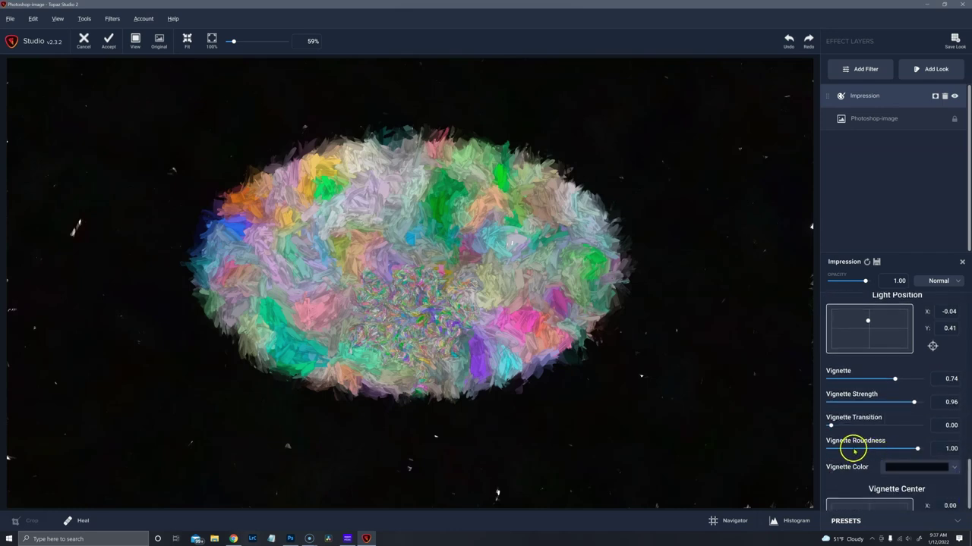
left_click_drag(853, 450, 847, 450)
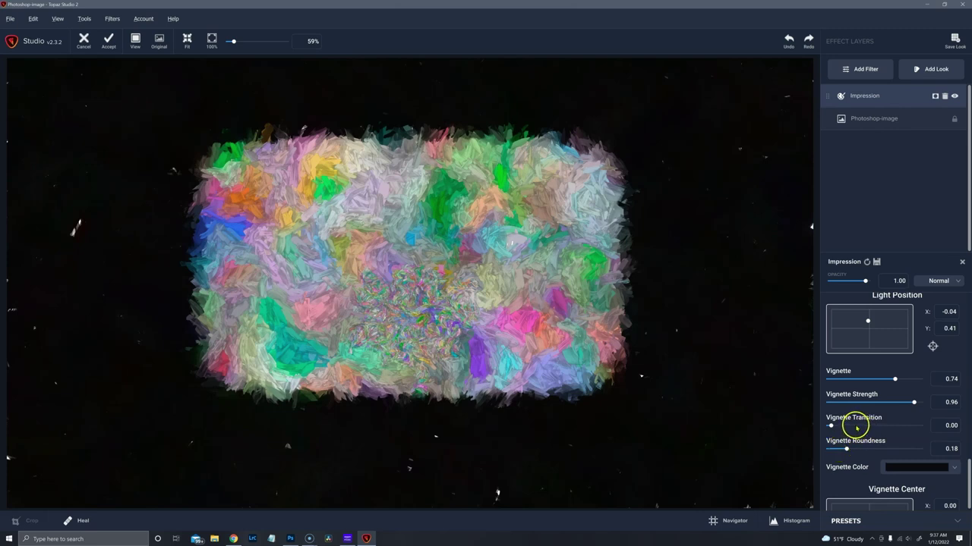
left_click(848, 427)
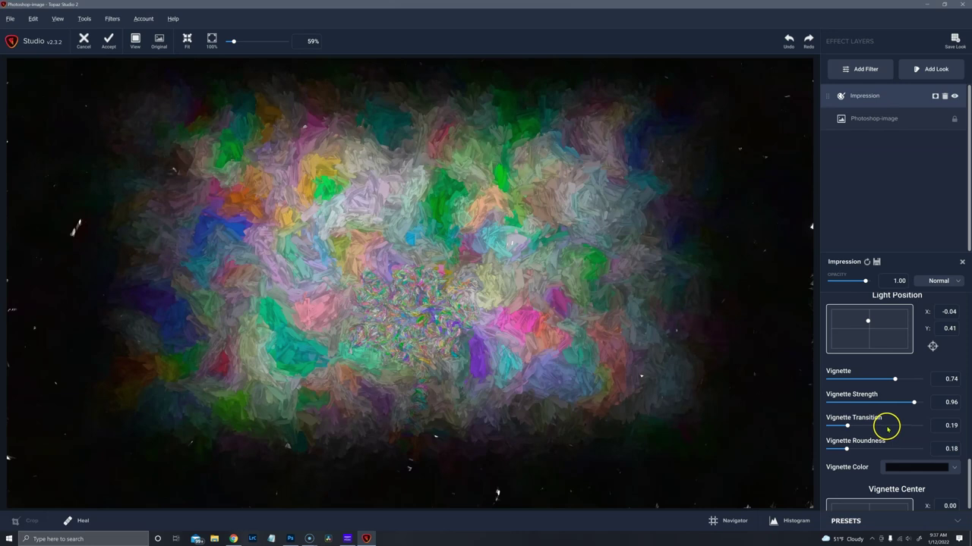
left_click(885, 430)
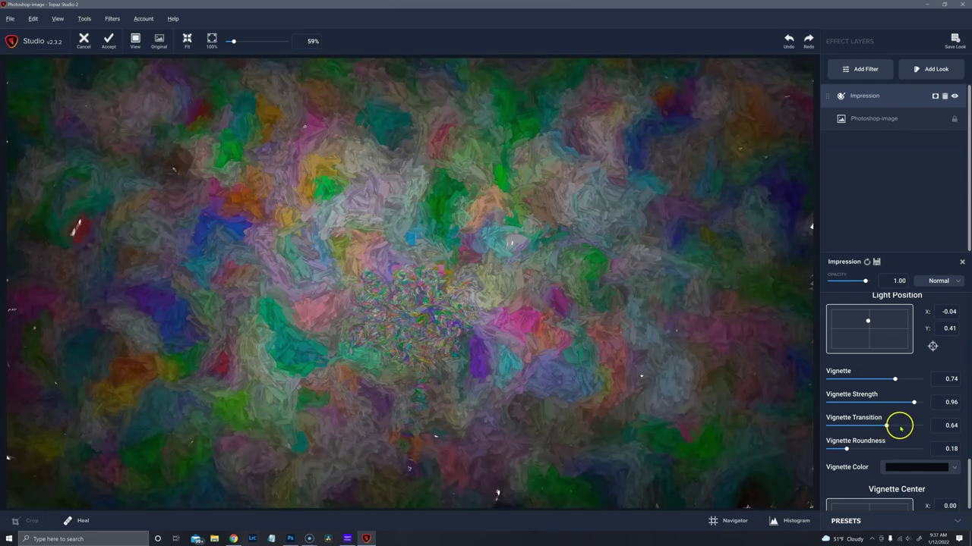
left_click_drag(886, 426, 856, 403)
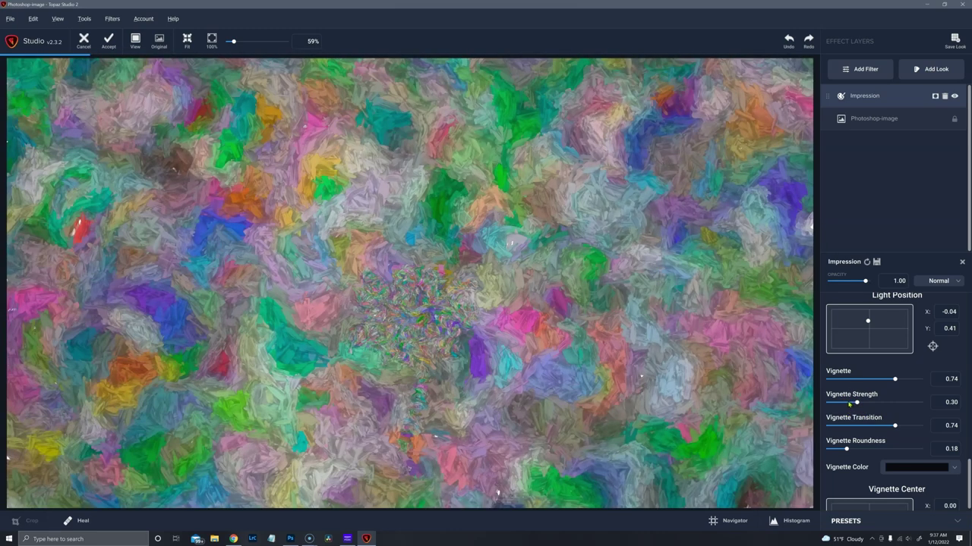
left_click_drag(849, 403, 848, 404)
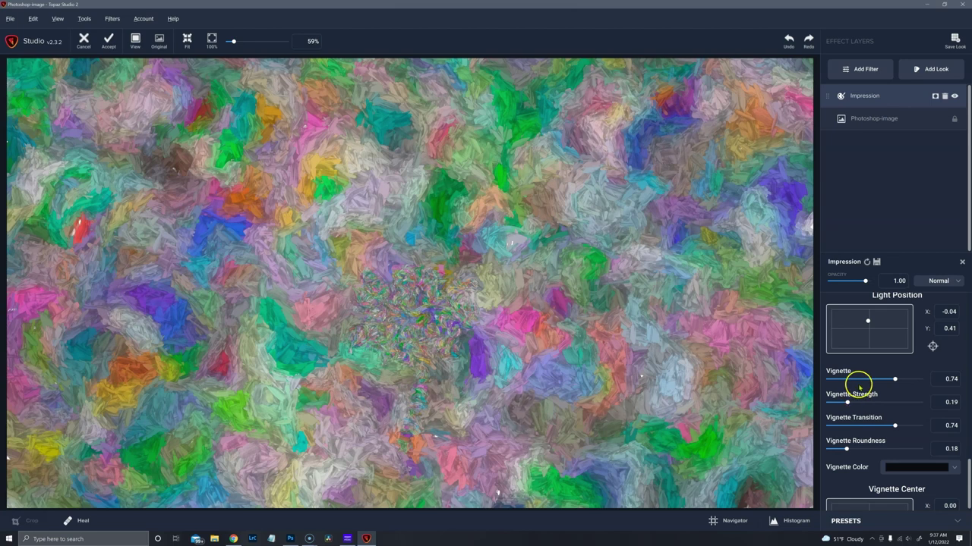
left_click(844, 403)
left_click_drag(895, 380, 879, 379)
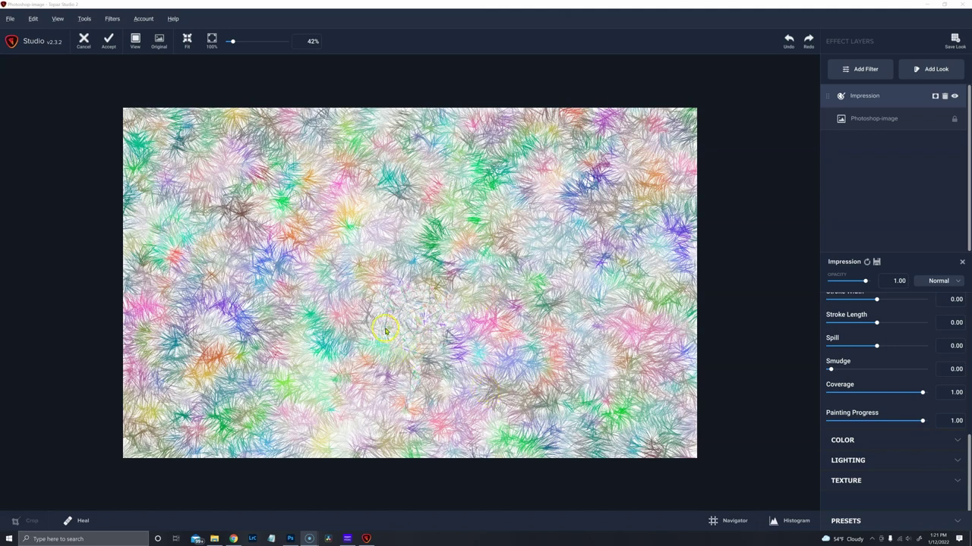
Apply the Canvas 1 texture at Texture Strength 0.56 and zoom in to 276% to inspect it
left_click(956, 481)
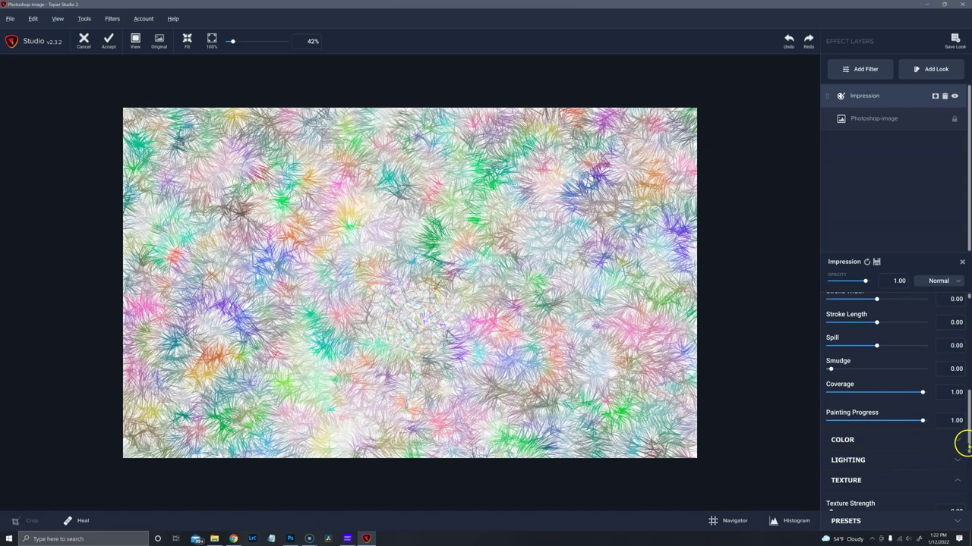
scroll(969, 453, "down", 2)
scroll(969, 453, "down", 5)
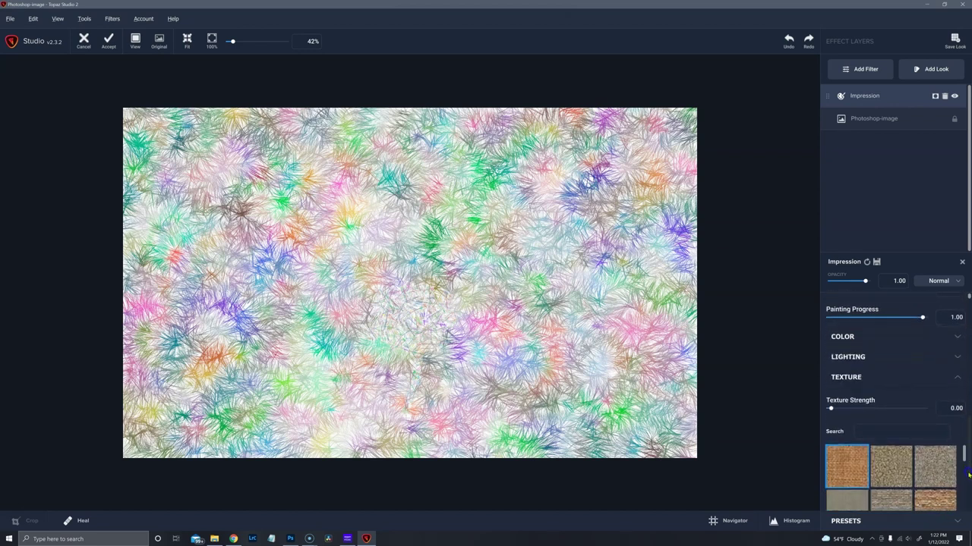
scroll(967, 483, "down", 3)
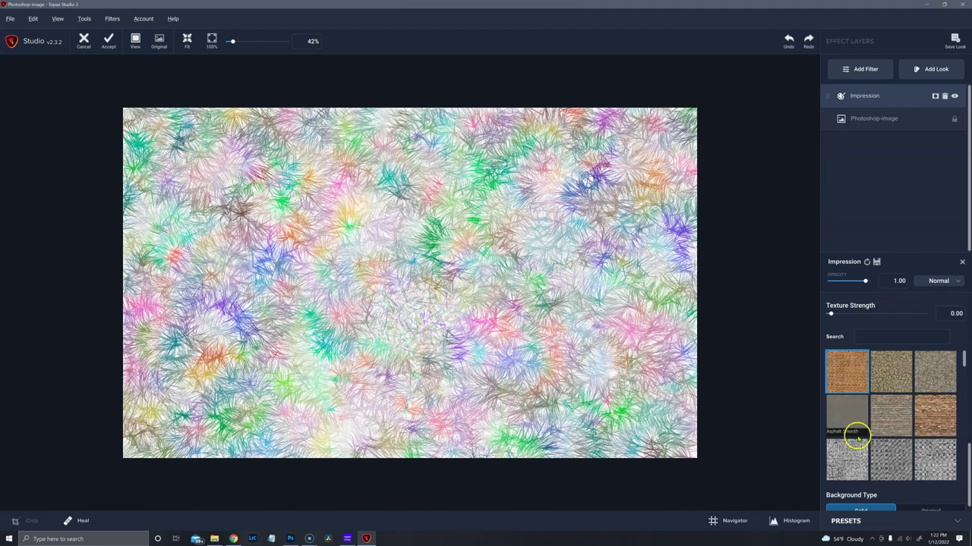
left_click(847, 457)
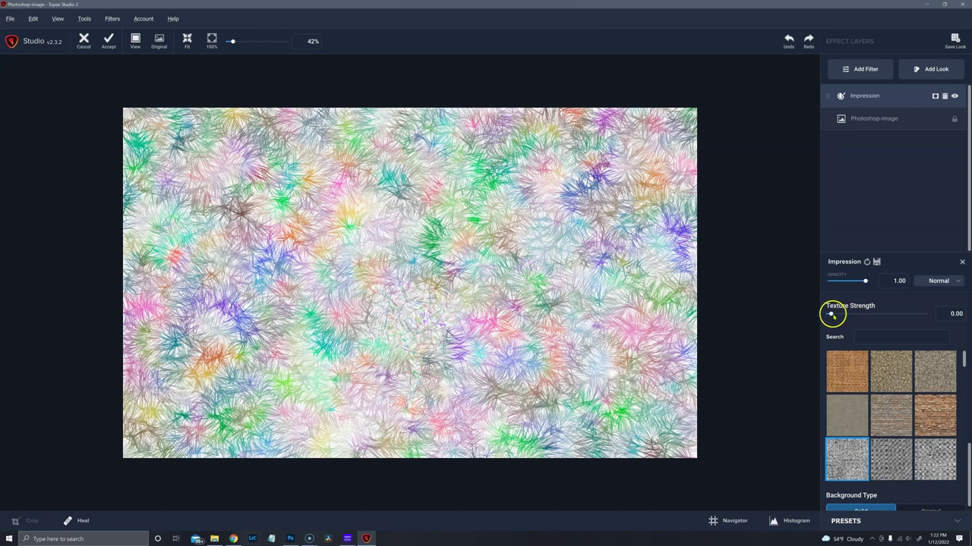
left_click_drag(831, 314, 883, 320)
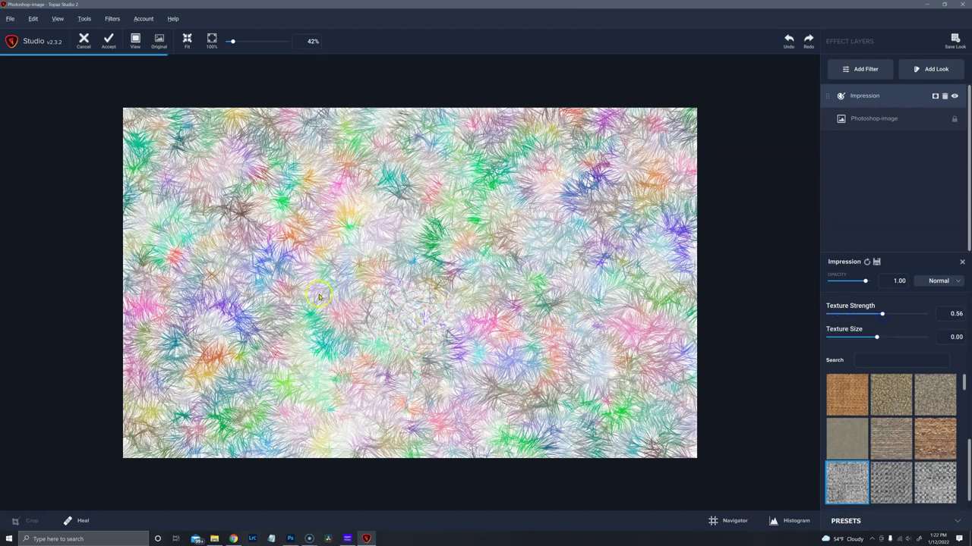
left_click_drag(232, 41, 244, 42)
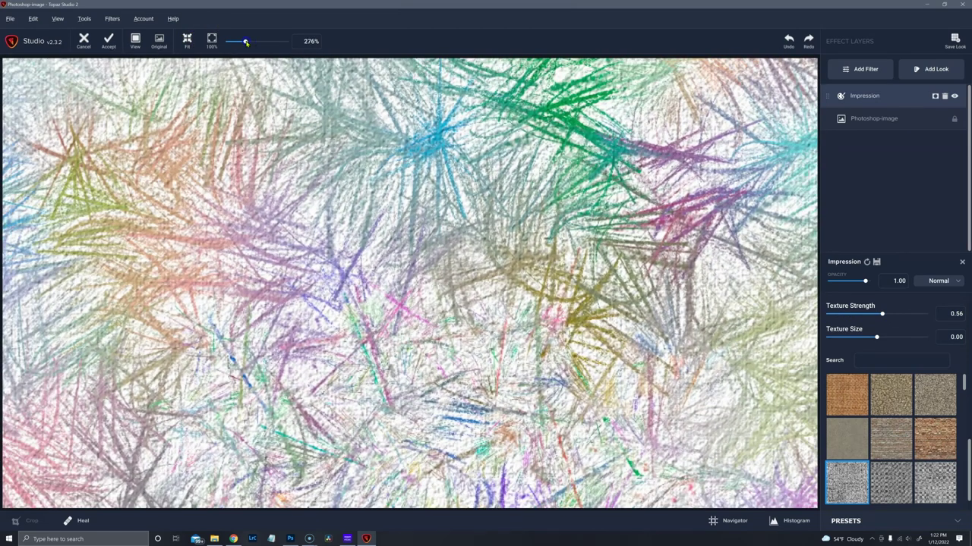
Set Texture Strength to 0.48 and Texture Size to -0.22 after trying -0.57 and 0.43
double_click(832, 314)
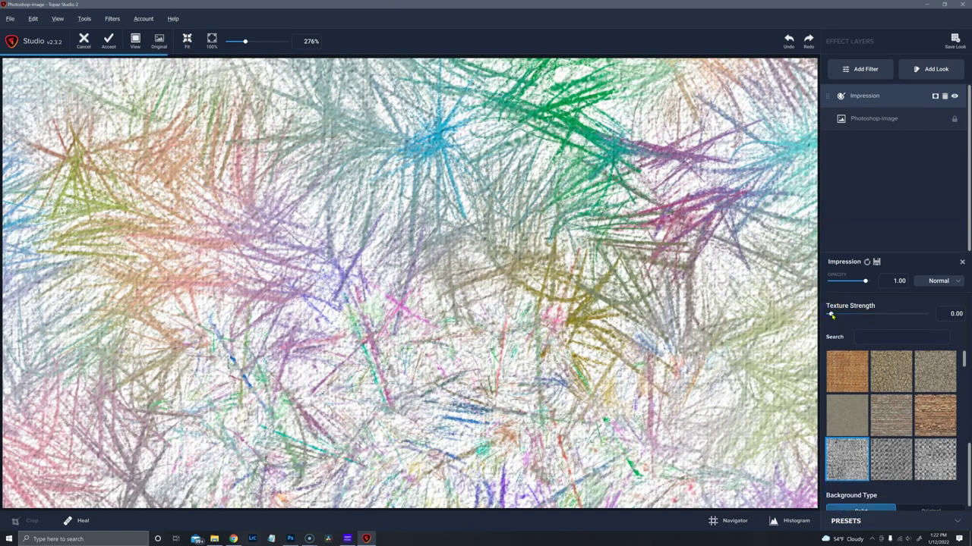
left_click(838, 316)
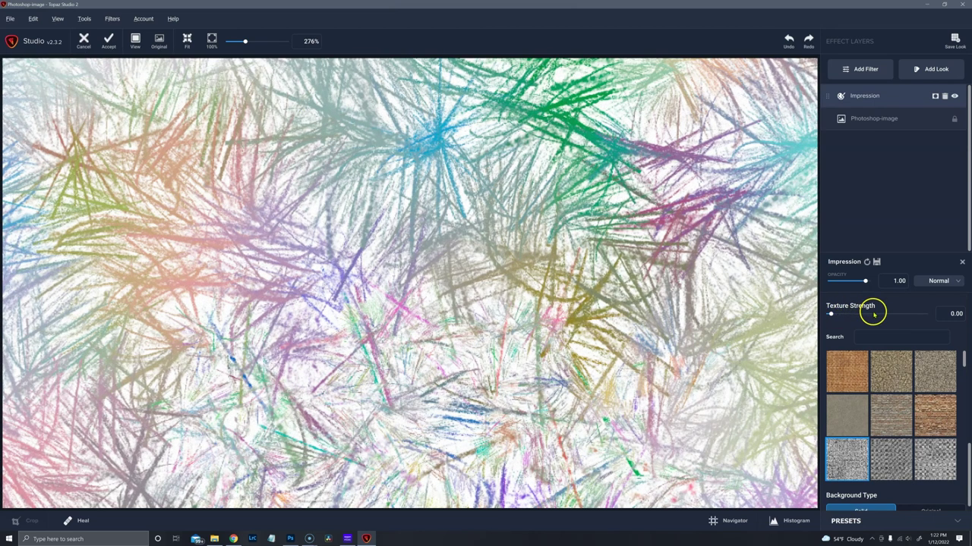
left_click(874, 314)
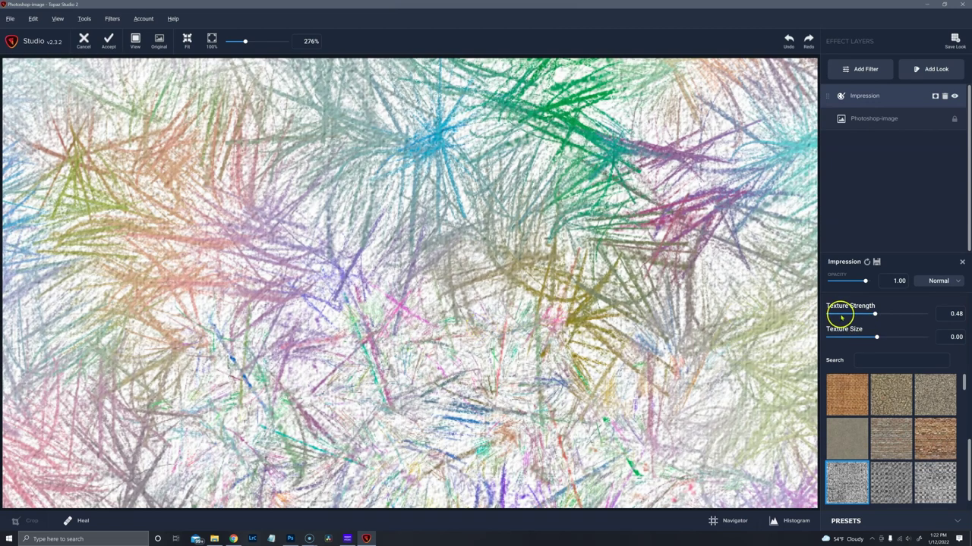
left_click(851, 337)
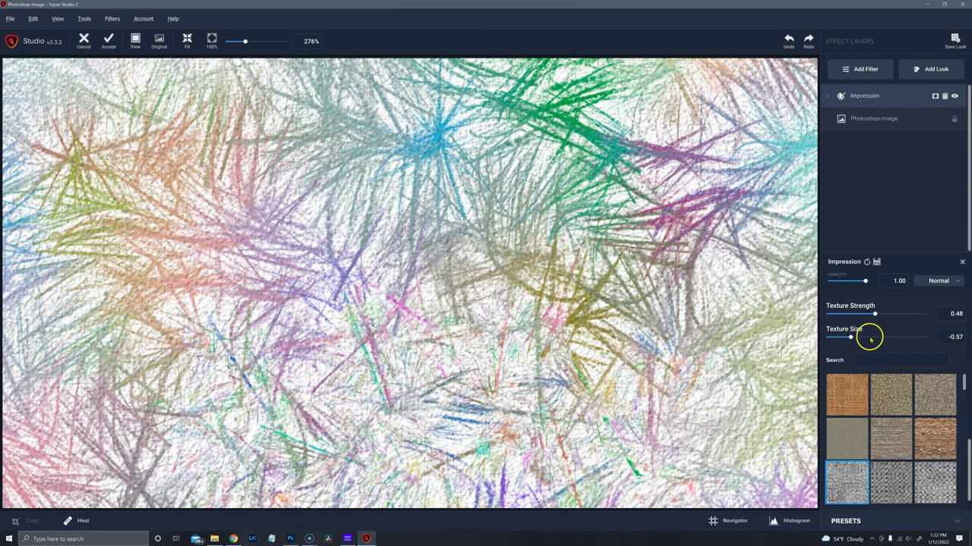
left_click(896, 338)
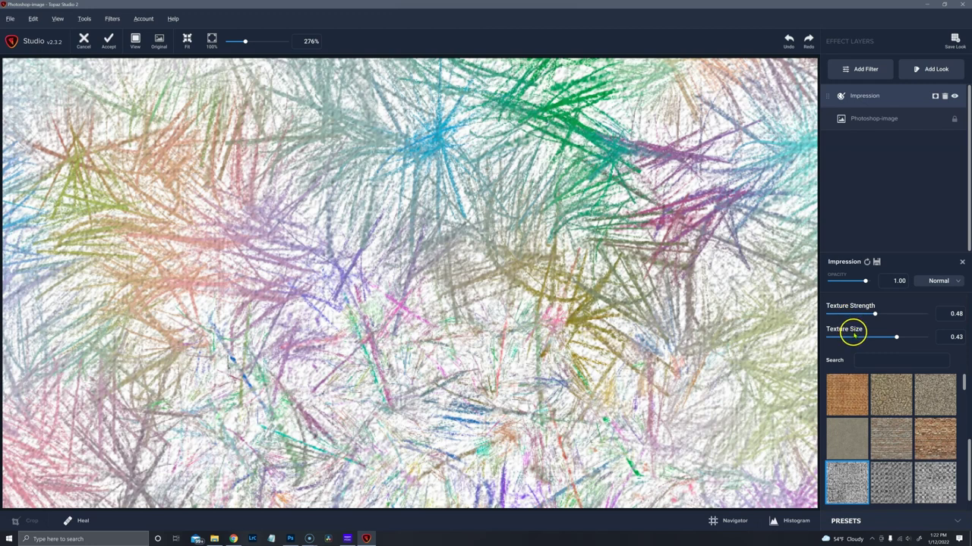
left_click(866, 337)
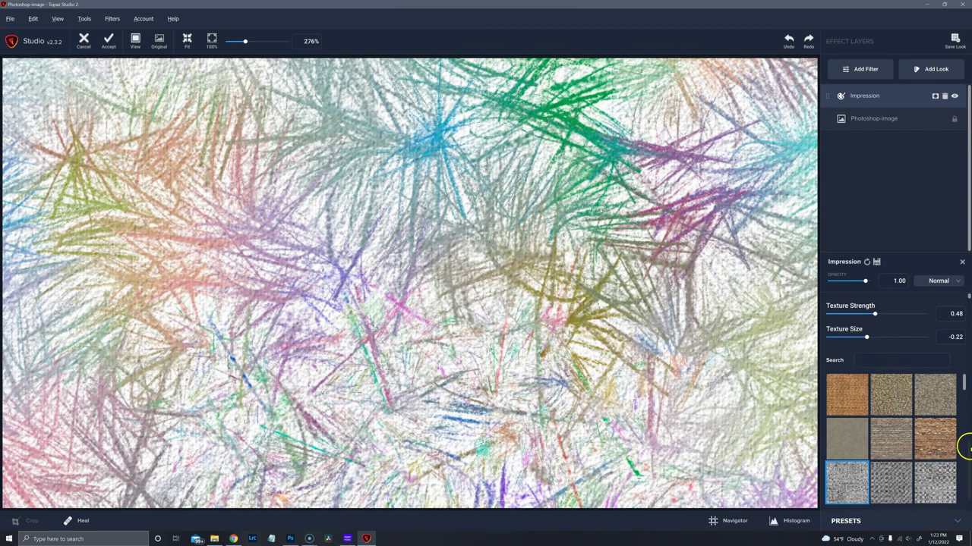
scroll(961, 455, "down", 3)
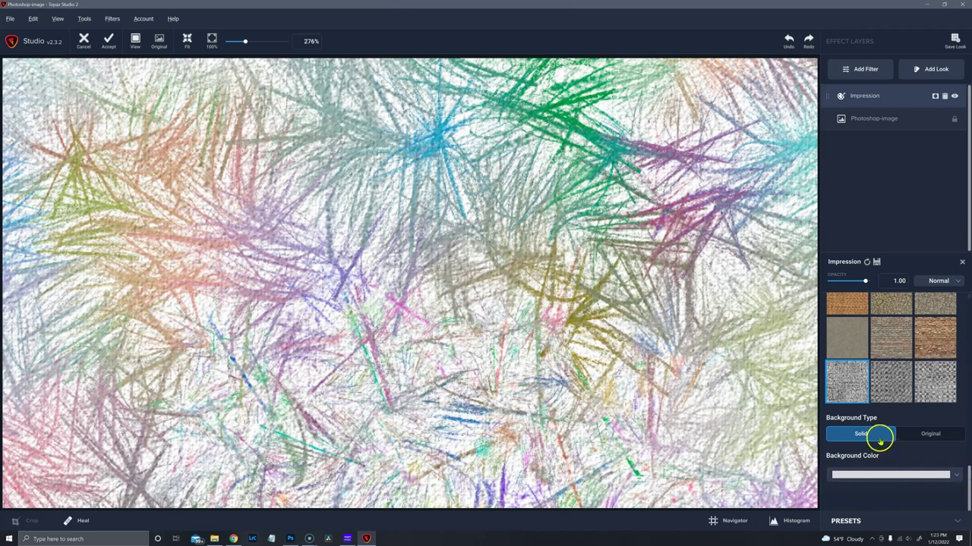
Change the painting's background colour from white to gray
left_click(905, 474)
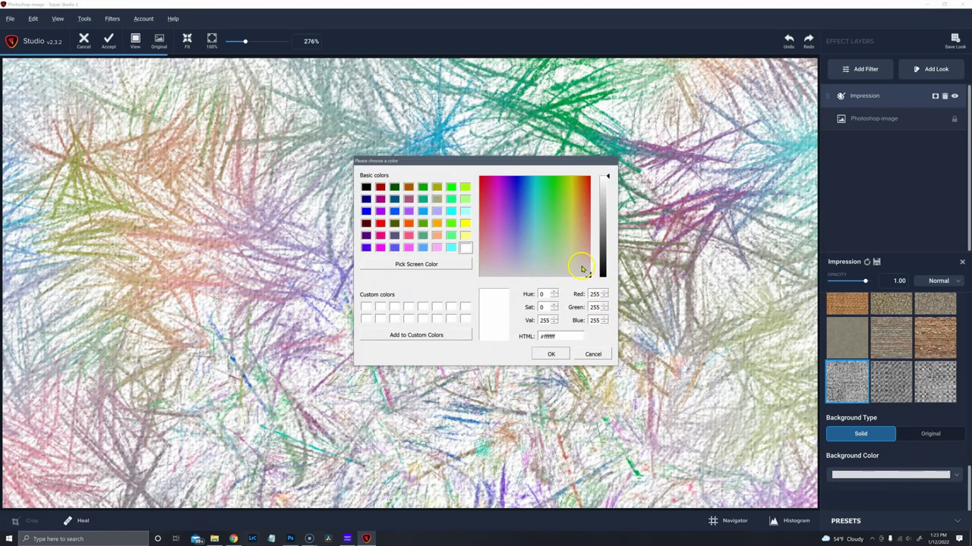
left_click(576, 262)
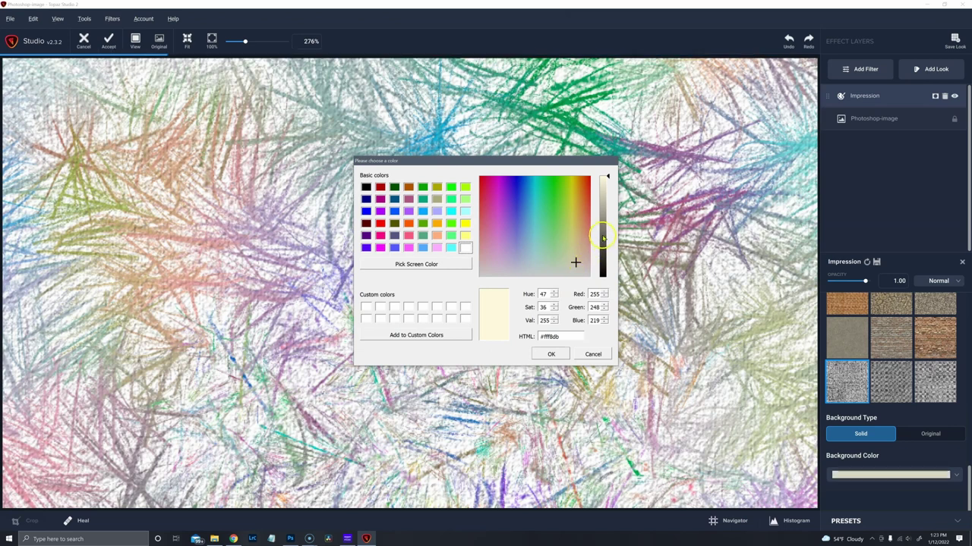
left_click_drag(604, 243, 605, 226)
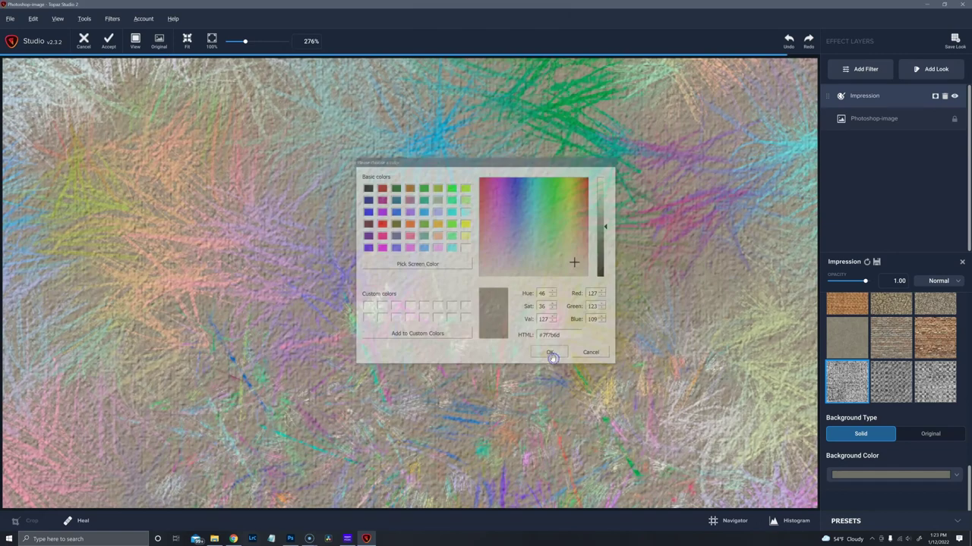
left_click(552, 355)
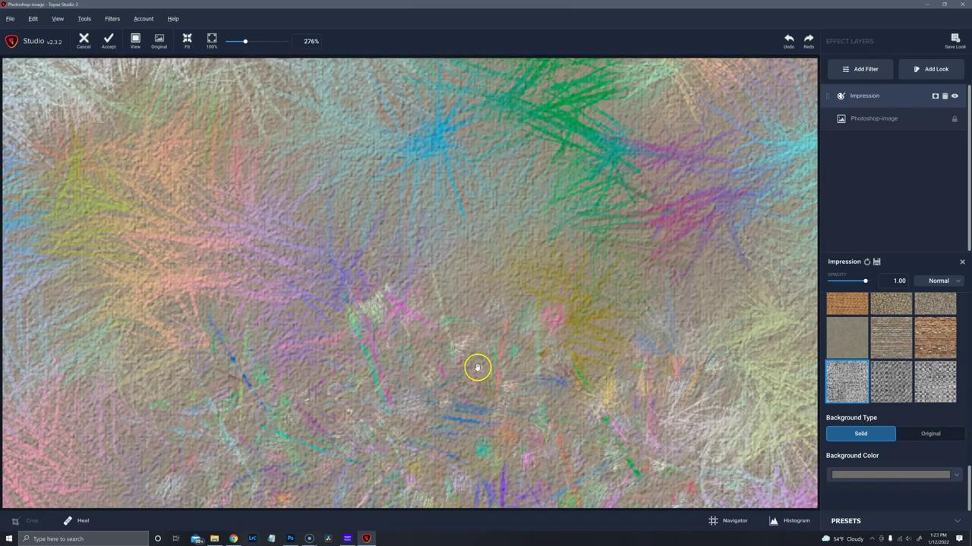
scroll(477, 368, "down", 8)
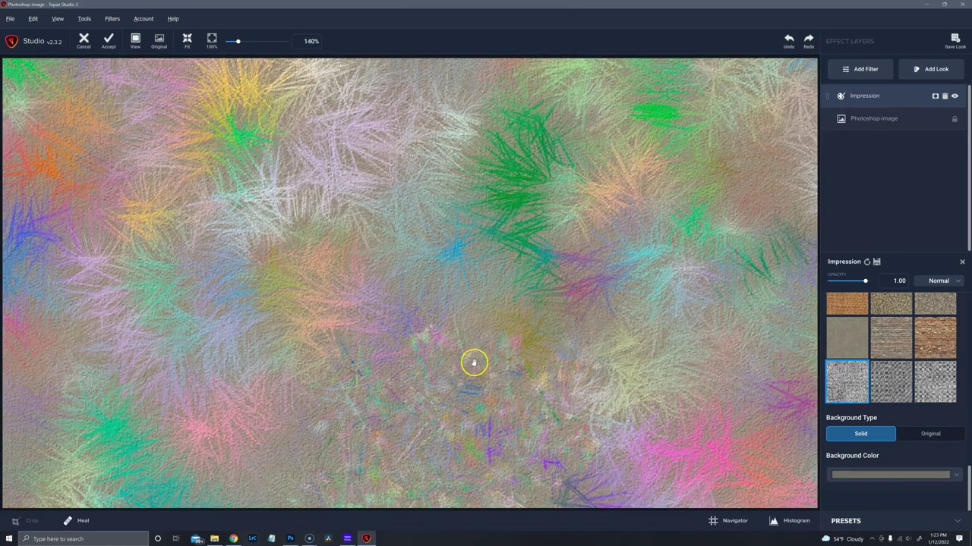
scroll(473, 363, "down", 4)
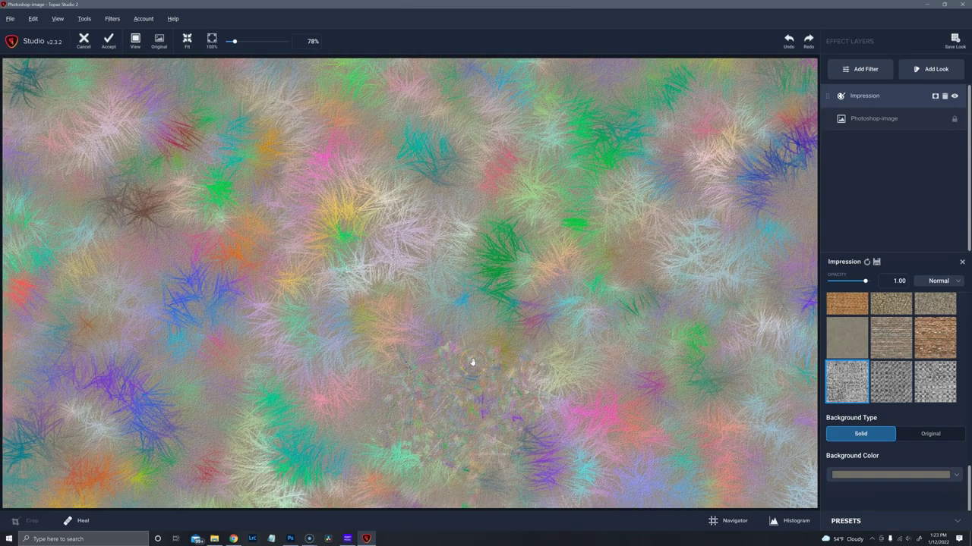
scroll(472, 363, "down", 1)
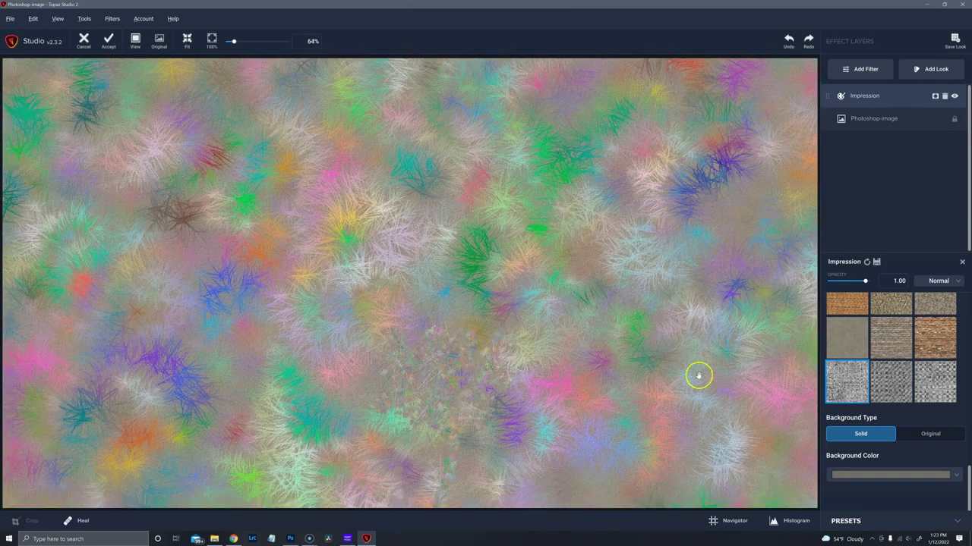
Darken the background colour to near-black #1a1918
left_click(865, 477)
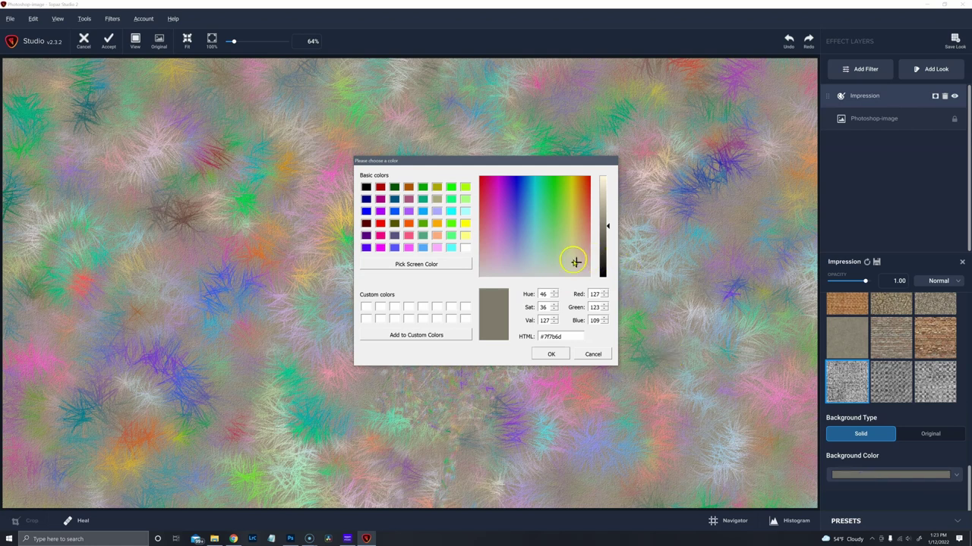
left_click_drag(576, 264, 576, 273)
left_click_drag(604, 262, 605, 260)
left_click(553, 356)
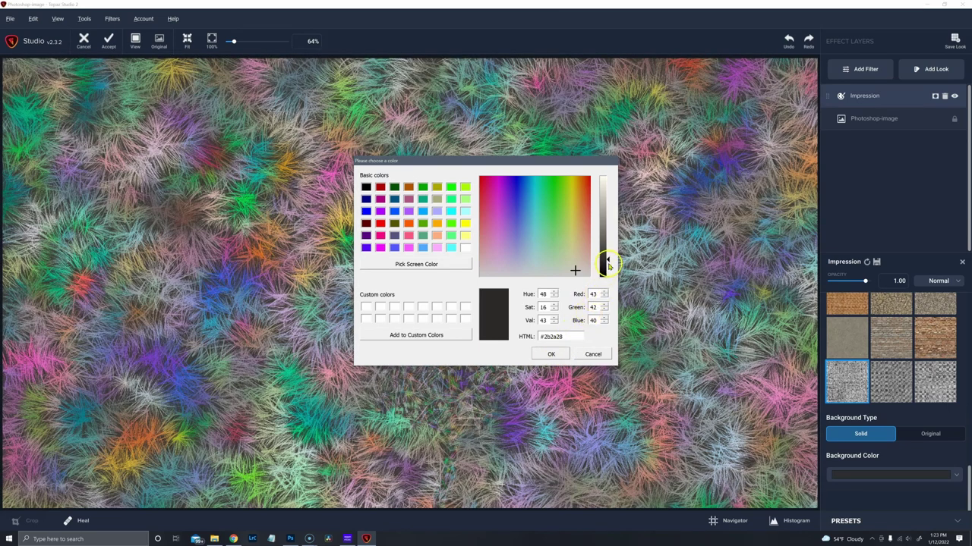
left_click_drag(608, 261, 605, 267)
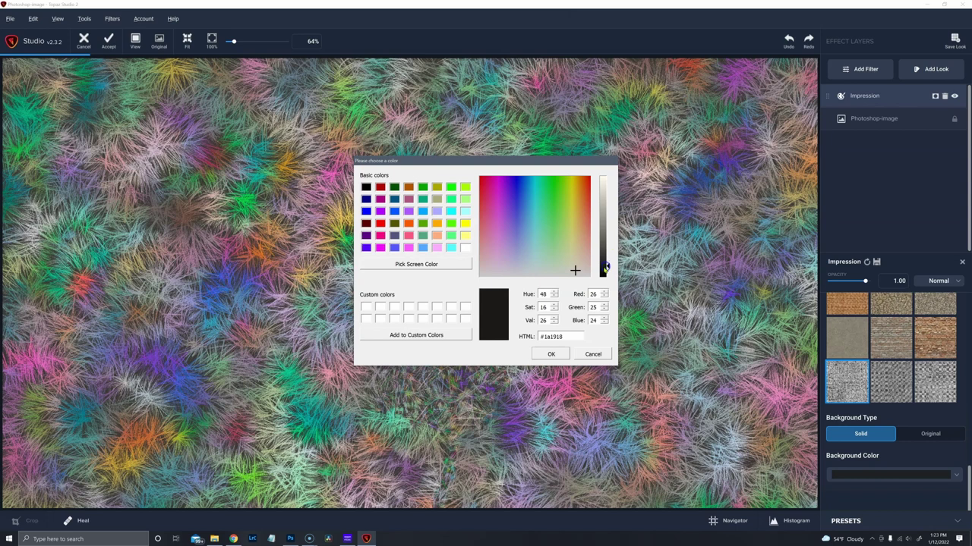
left_click(552, 354)
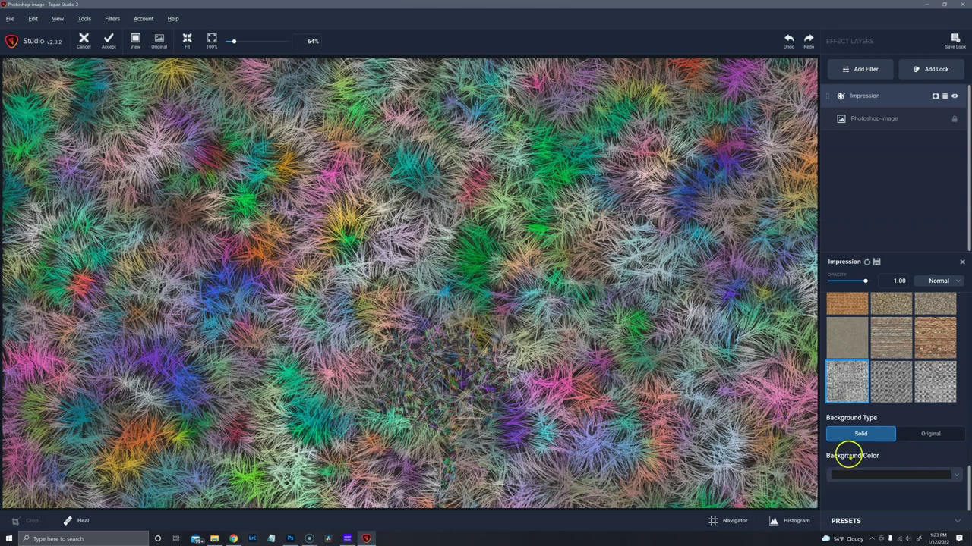
Change the solid background colour to light beige #cec7bf
left_click(885, 475)
left_click(580, 269)
left_click(551, 354)
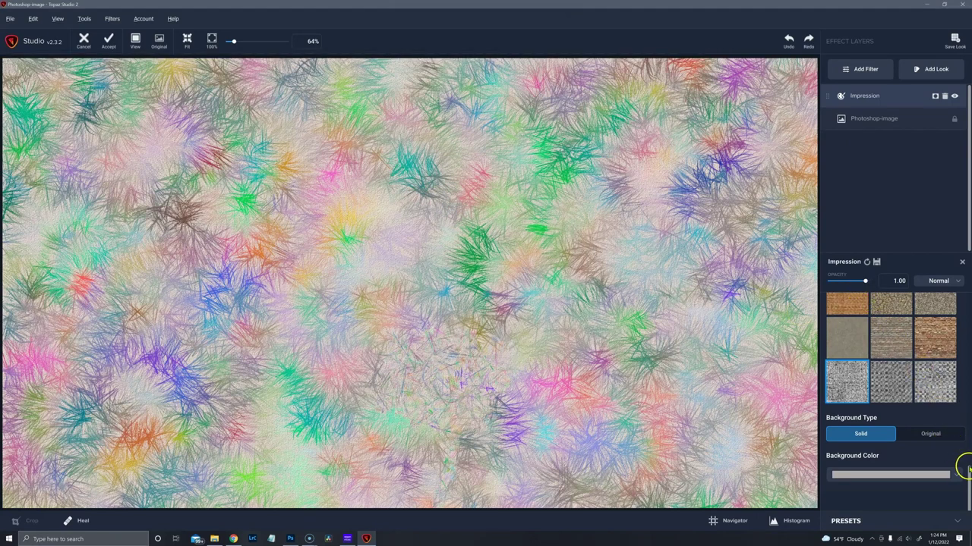
Lower Texture Strength to 0.30 and switch Background Type to Original
scroll(965, 471, "up", 3)
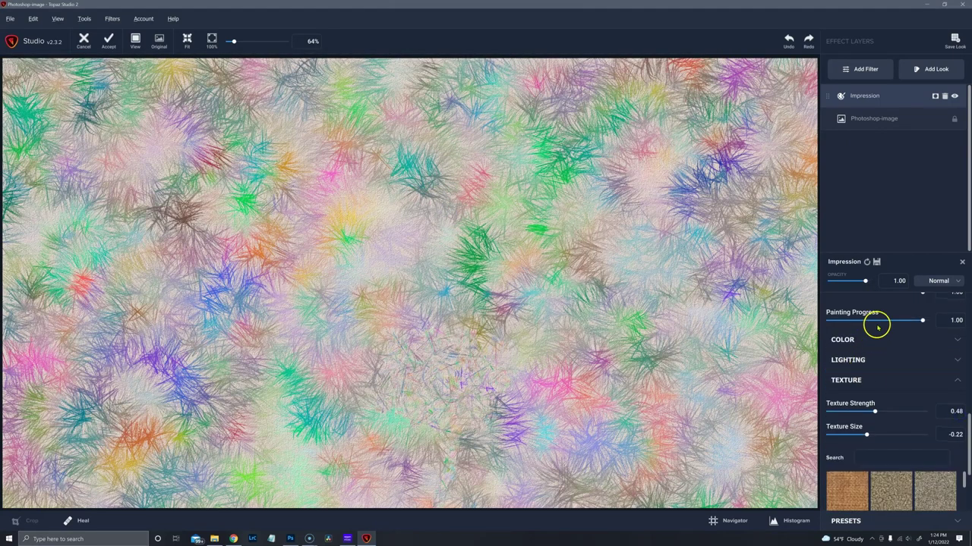
left_click_drag(875, 411, 860, 410)
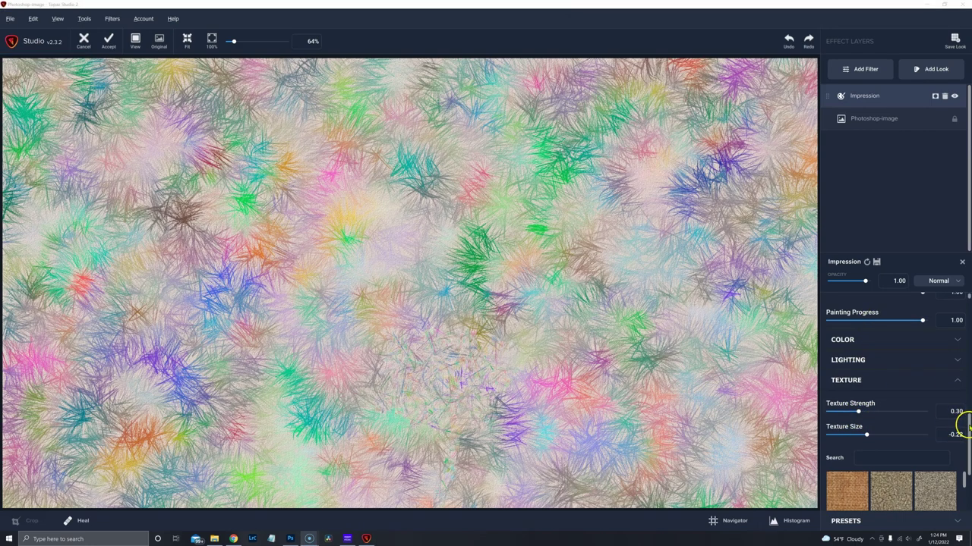
scroll(966, 427, "down", 5)
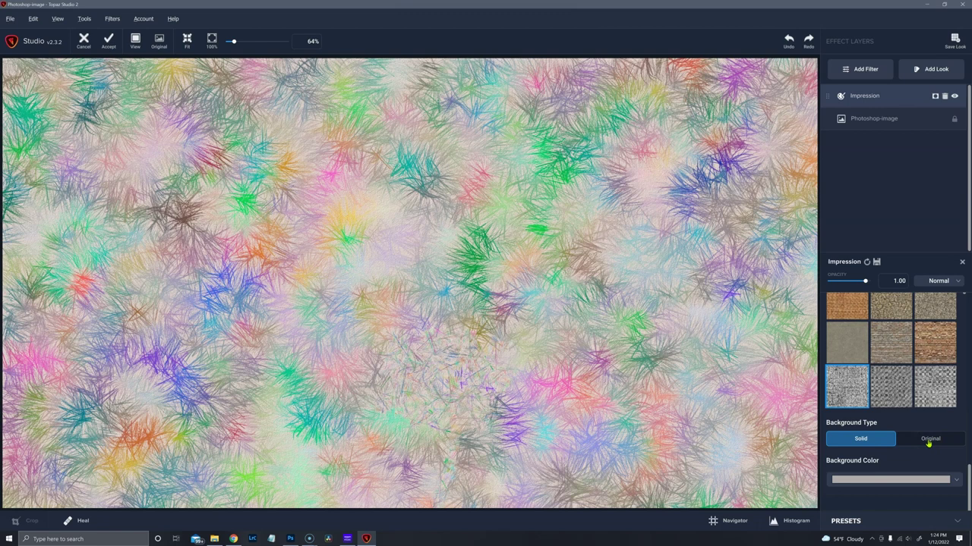
left_click(927, 443)
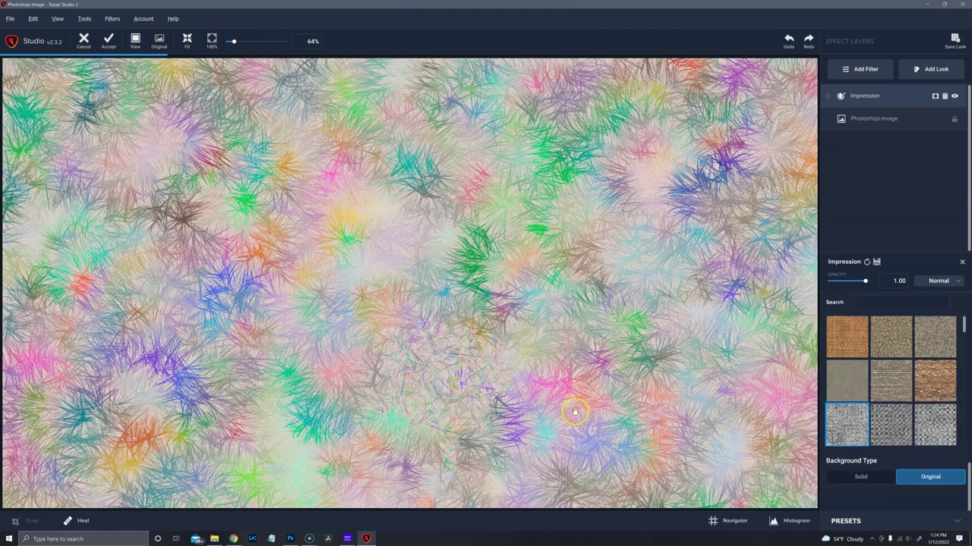